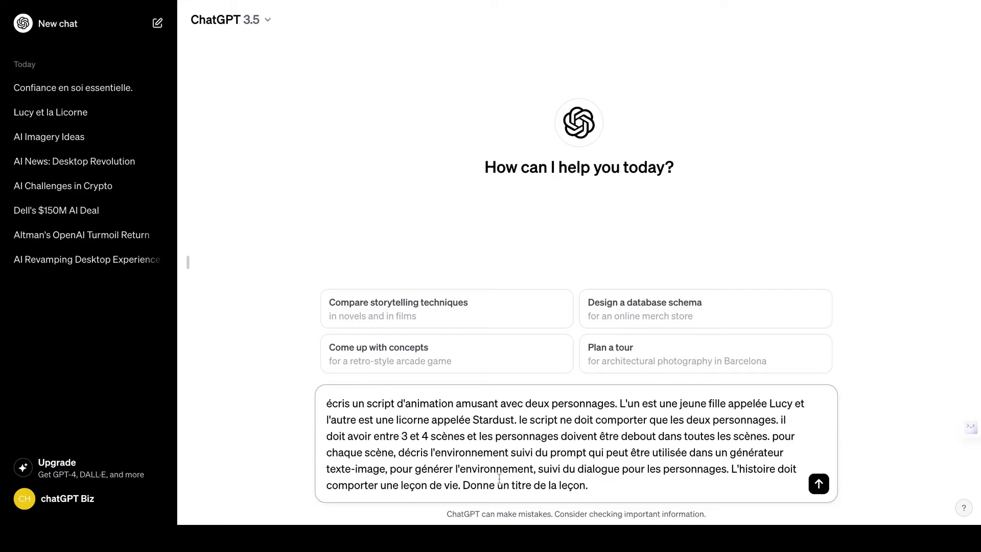
Submit the French prompt for an animated script about Lucy and the unicorn Stardust and go to the start of the answer.
left_click(818, 483)
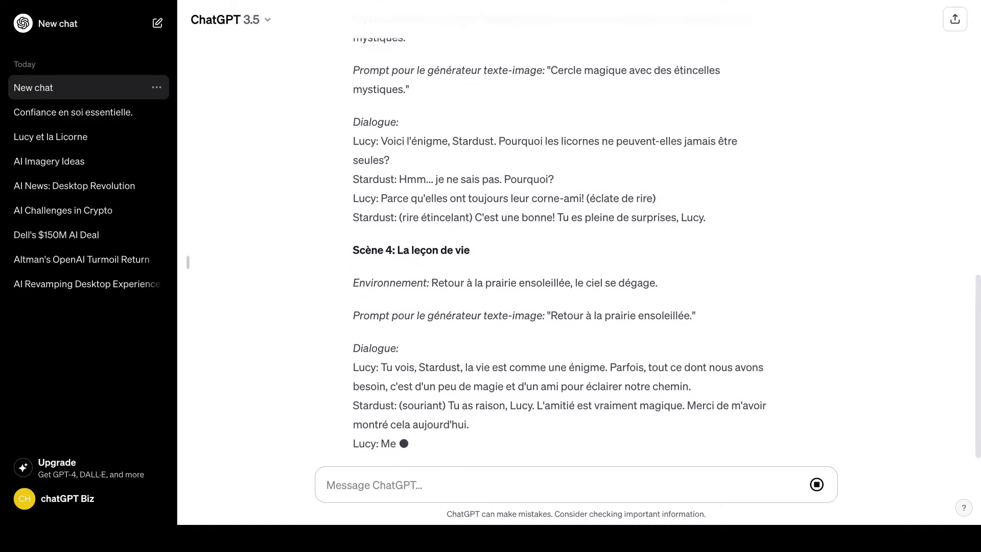
scroll(473, 323, "up", 20)
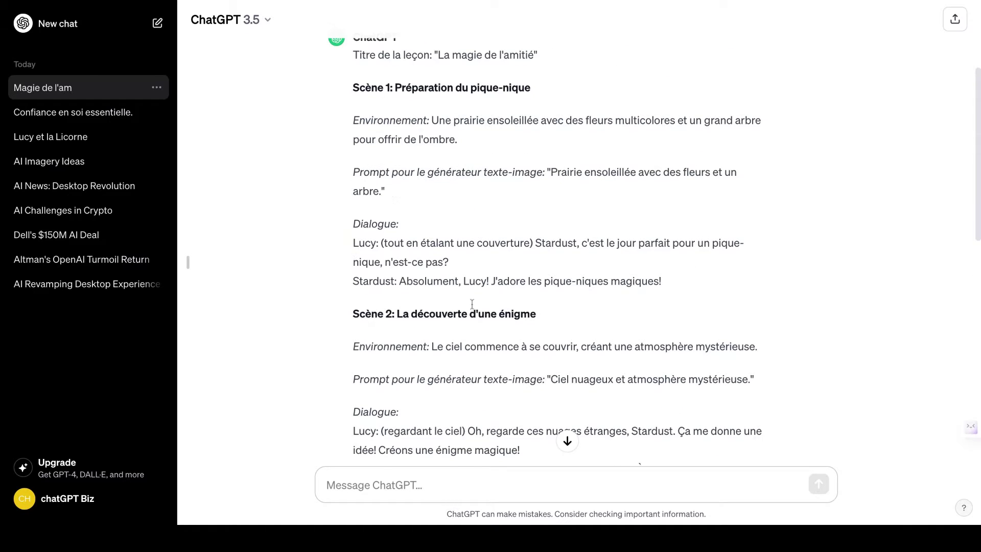
scroll(455, 251, "down", 4)
scroll(455, 251, "up", 1)
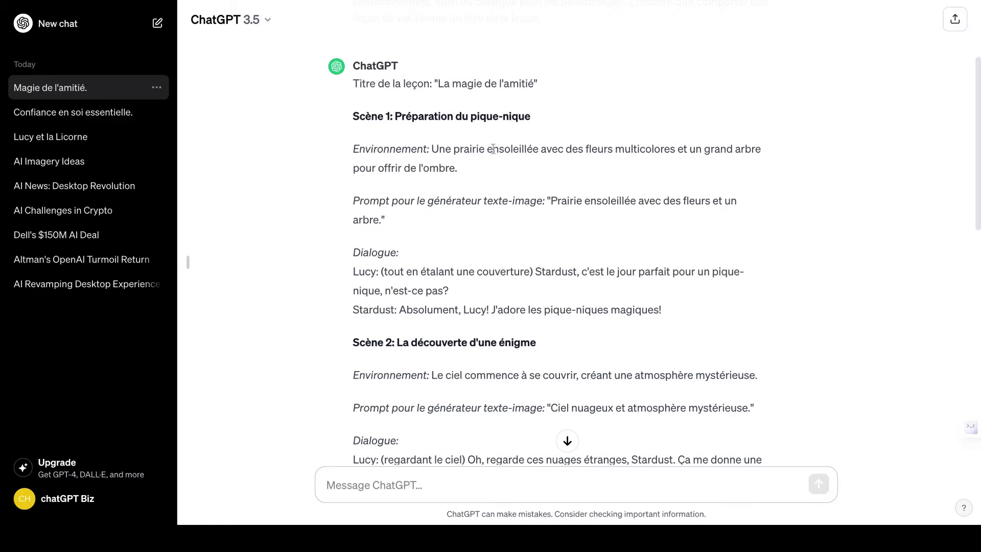
Examine the environment, text-to-image prompt and dialogue of Scène 1 in the generated script.
left_click_drag(427, 149, 678, 170)
left_click(503, 168)
scroll(397, 210, "down", 1)
scroll(397, 207, "down", 1)
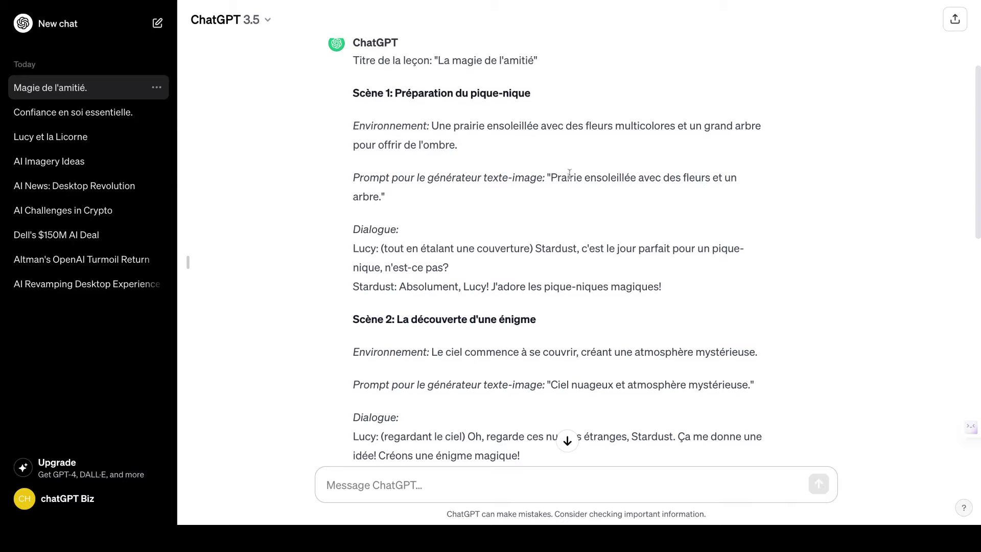
left_click_drag(551, 175, 384, 196)
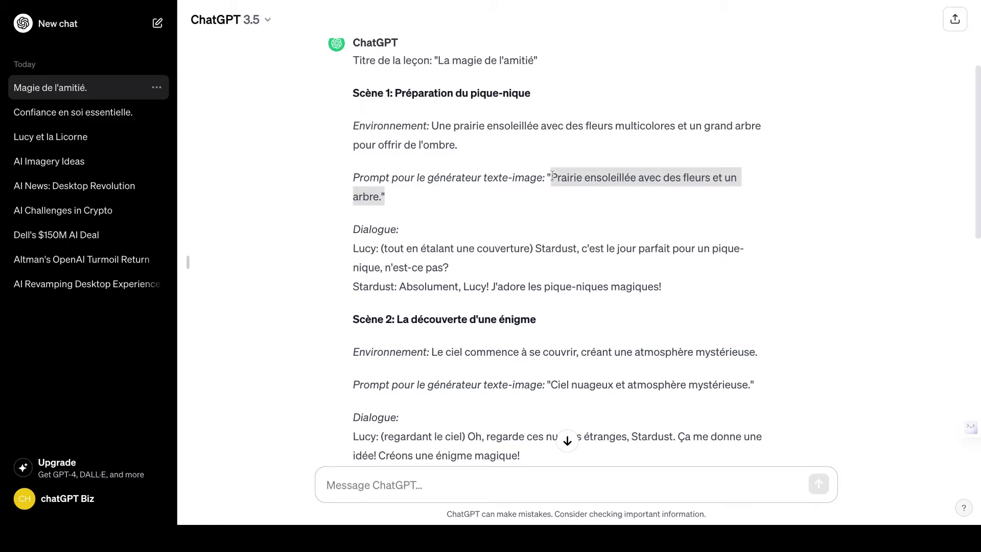
triple_click(574, 176)
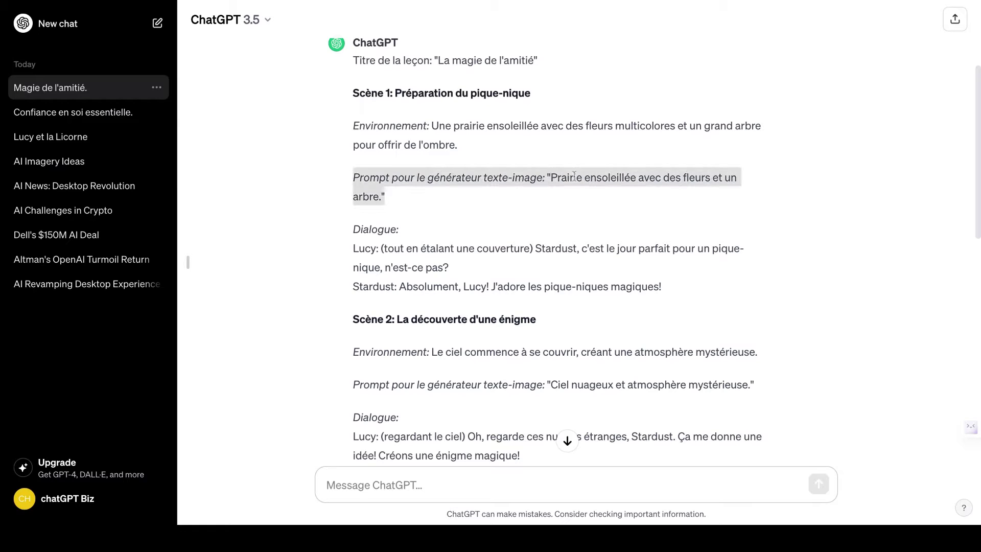
left_click(562, 197)
triple_click(565, 176)
left_click(565, 189)
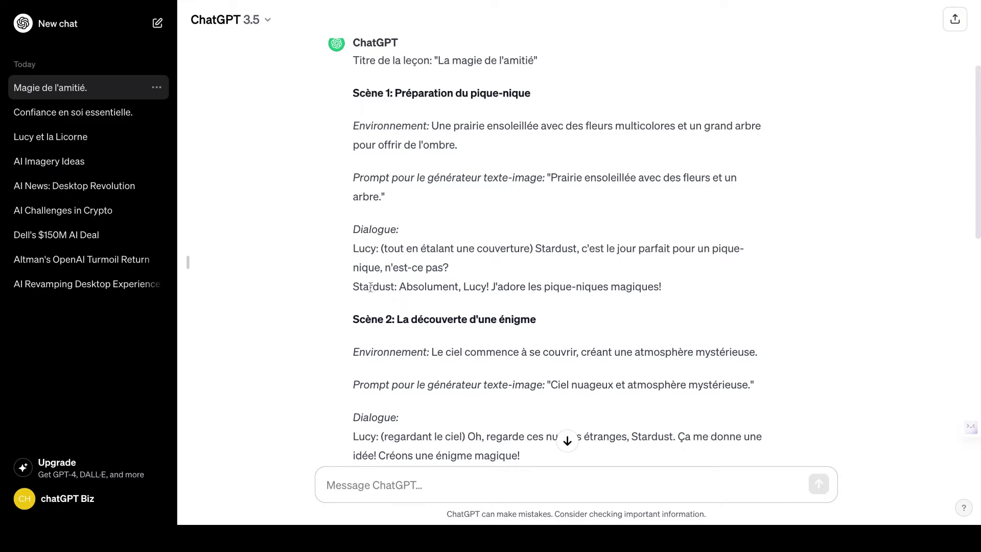
double_click(370, 287)
left_click(485, 294)
Read through scenes 2 to 4 of the script and return to its beginning.
scroll(631, 290, "down", 3)
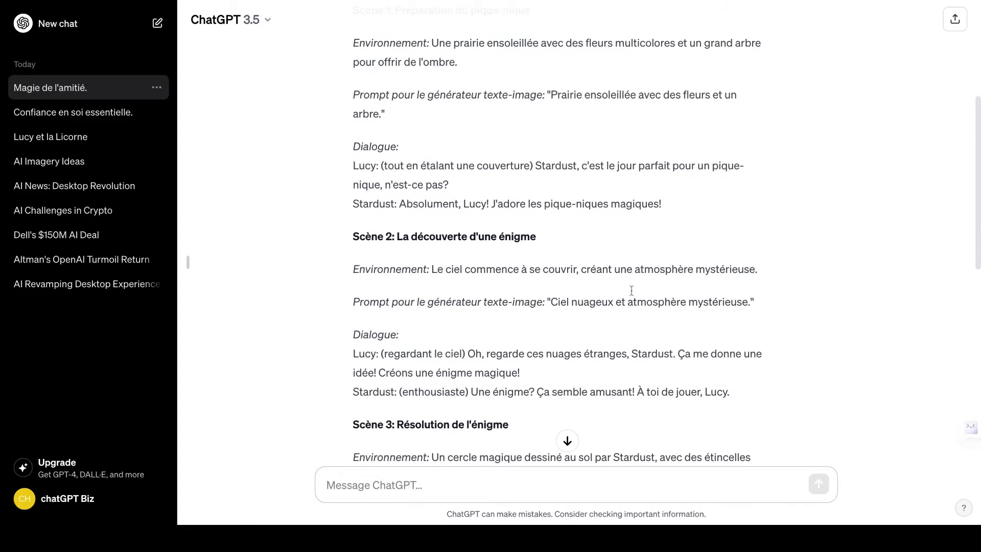
scroll(631, 290, "down", 8)
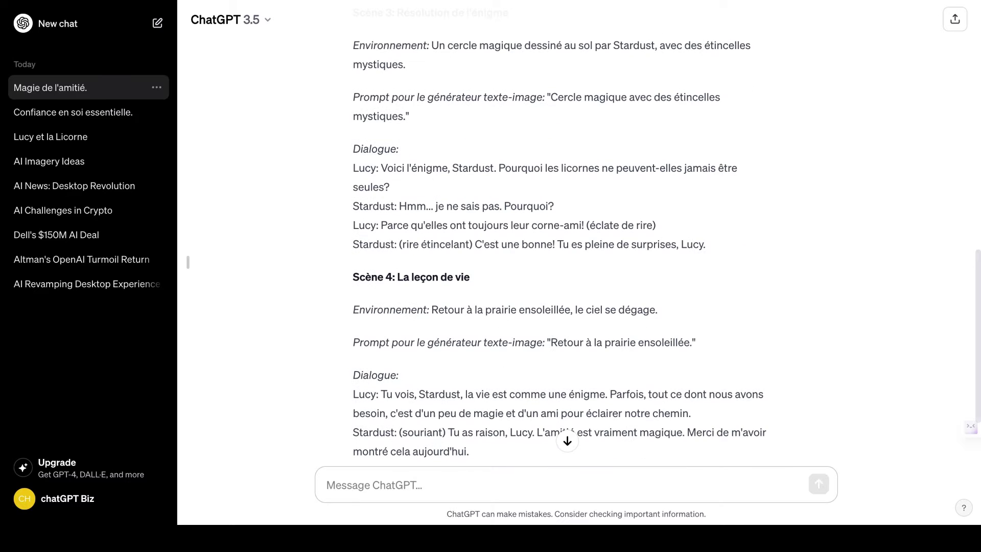
scroll(562, 281, "down", 3)
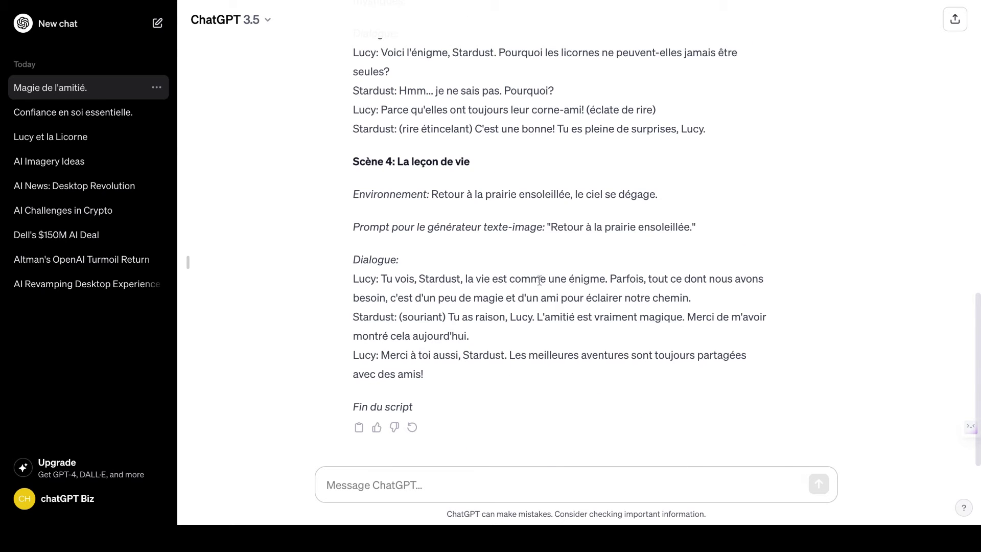
scroll(541, 282, "up", 3)
scroll(540, 286, "up", 12)
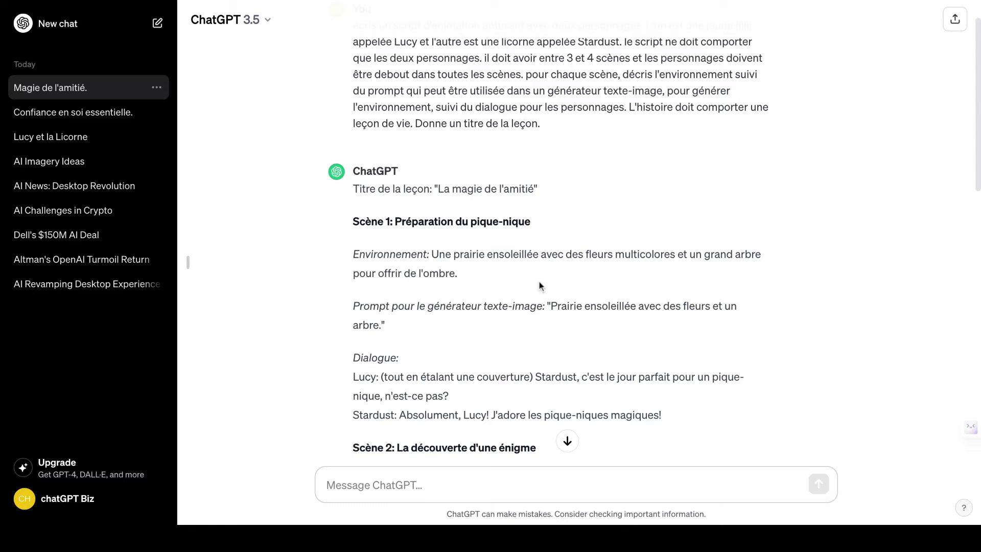
scroll(539, 285, "down", 4)
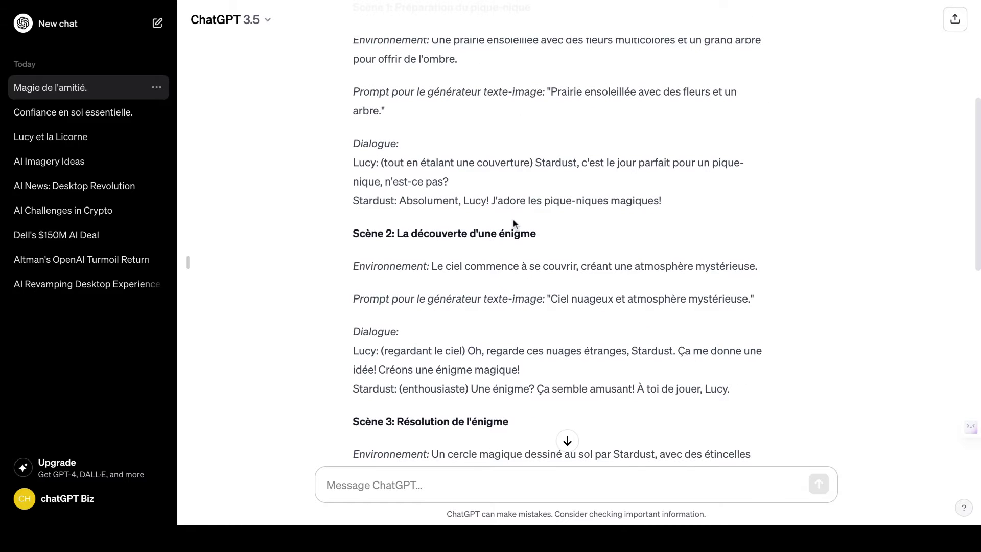
scroll(483, 252, "up", 5)
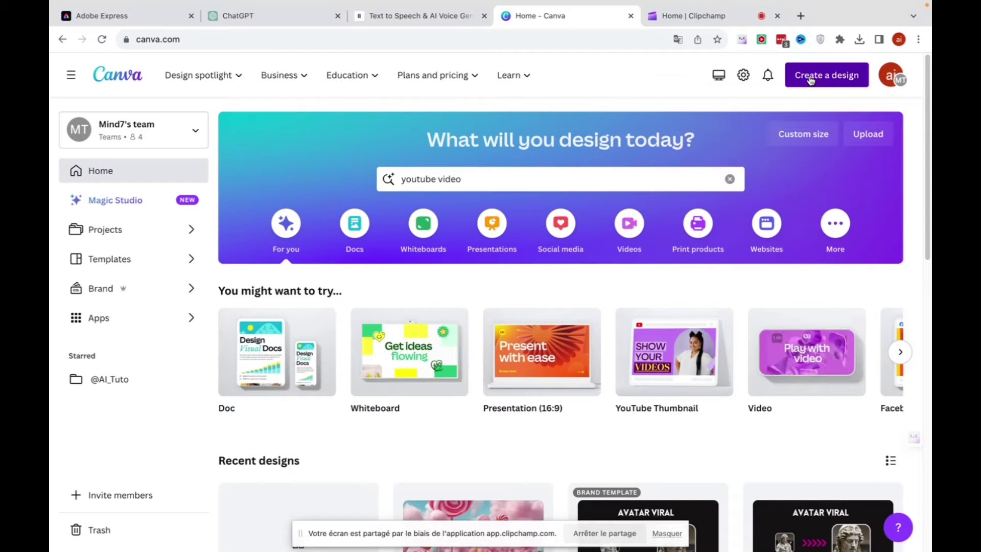
In Canva, search the design types for "youtube" and create a blank Youtube Video Chapter design.
left_click(825, 75)
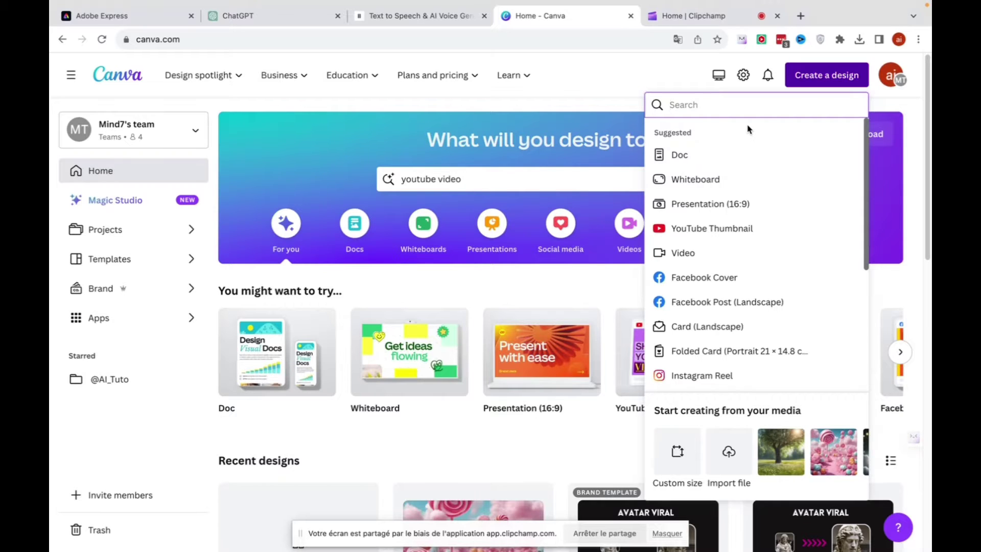
type("yout")
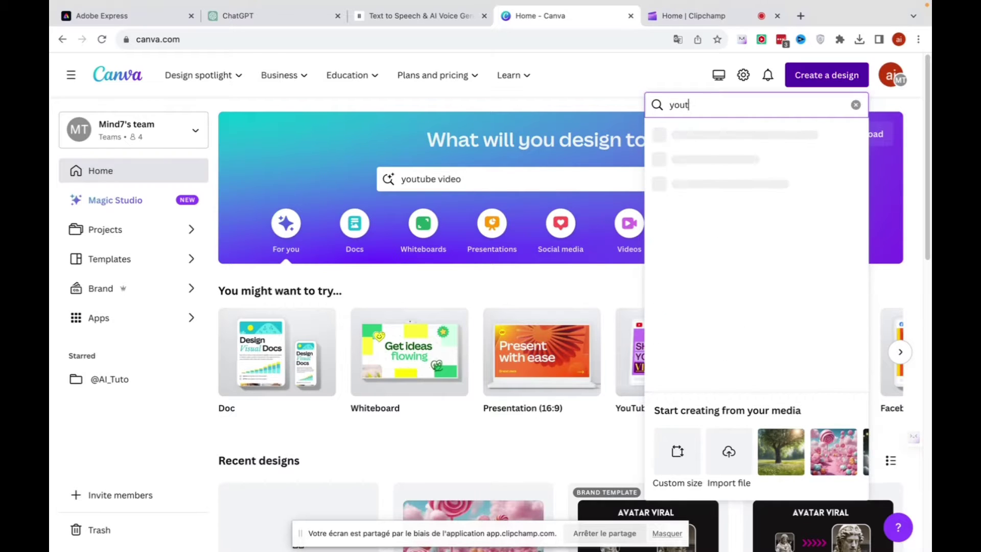
type("ube")
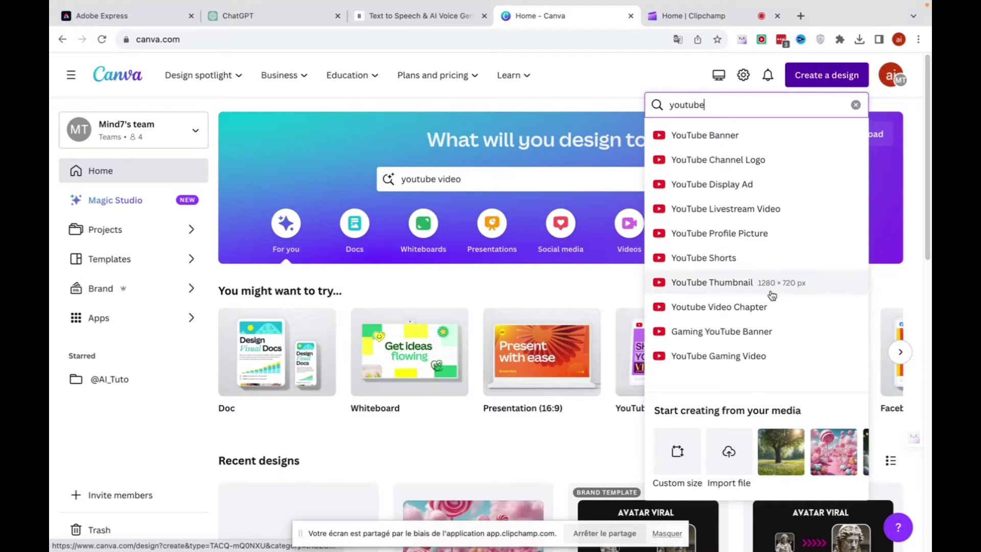
left_click(760, 309)
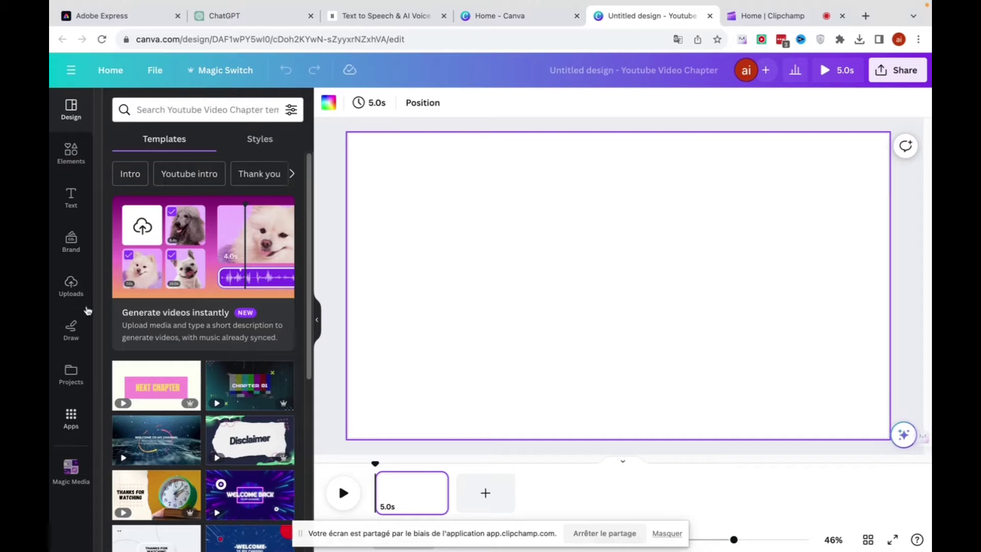
Search the Canva apps for "image" and look through the available image apps.
left_click(71, 418)
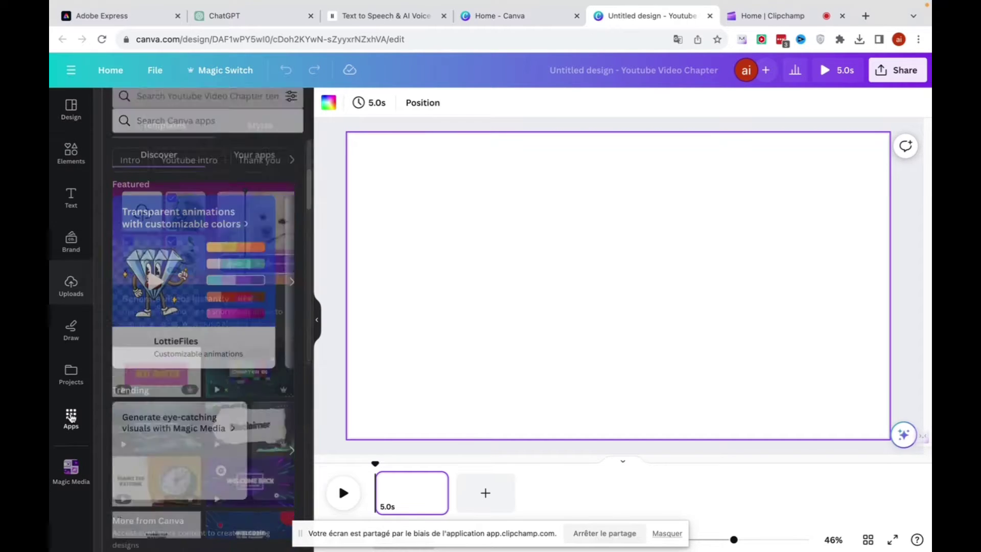
left_click(175, 113)
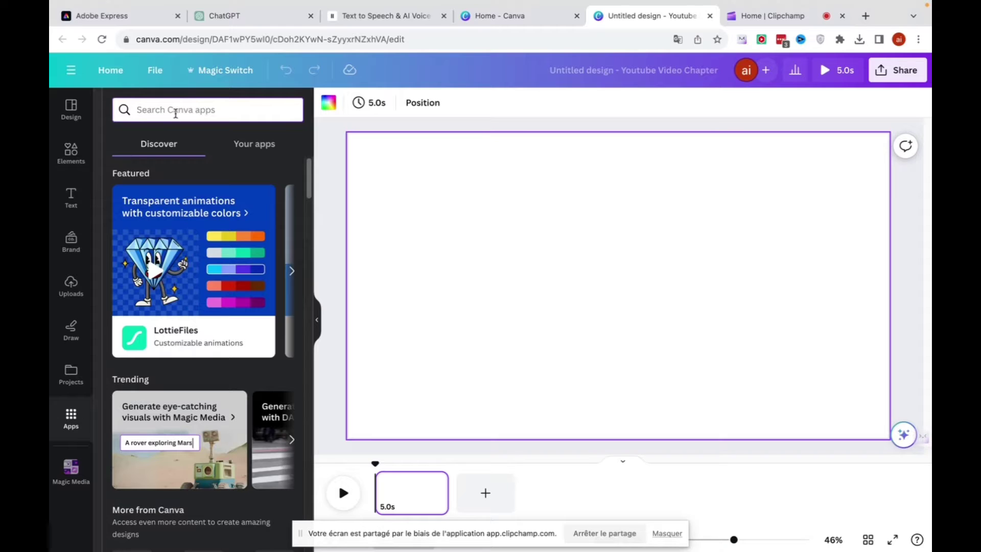
type("image")
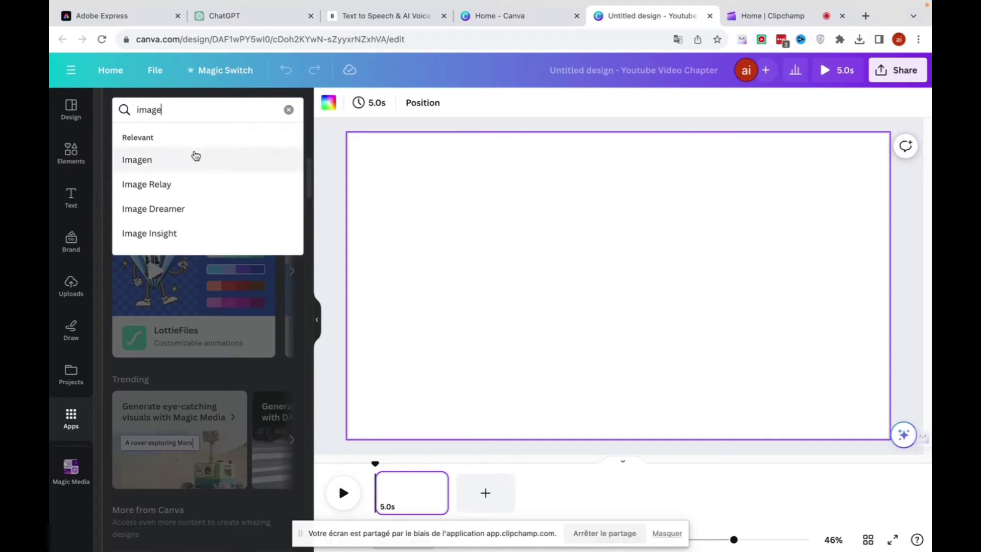
key("Return")
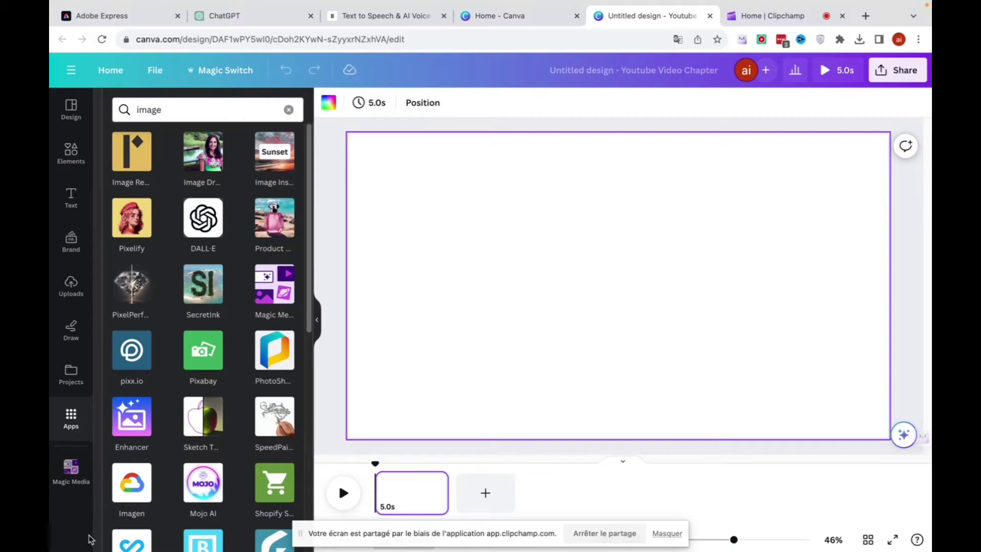
scroll(205, 337, "down", 3)
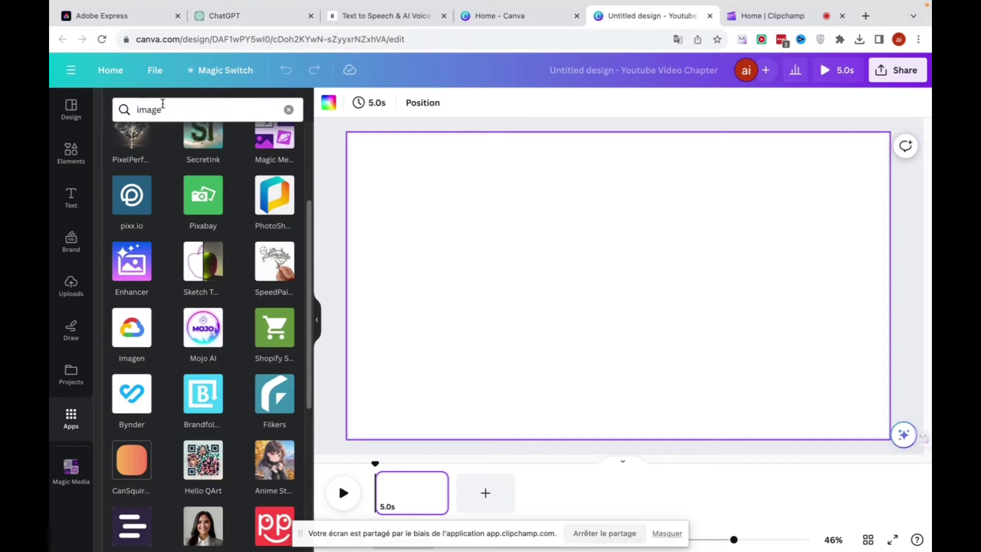
Search the apps for Magic Media and open its Text to Image prompt for entering a description.
left_click(154, 109)
double_click(154, 110)
type("ma")
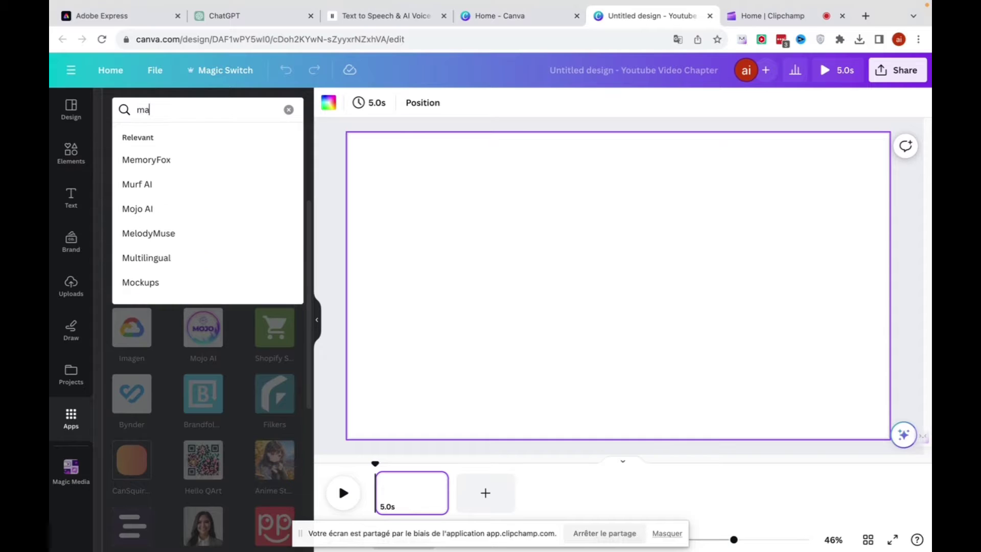
type("gic le")
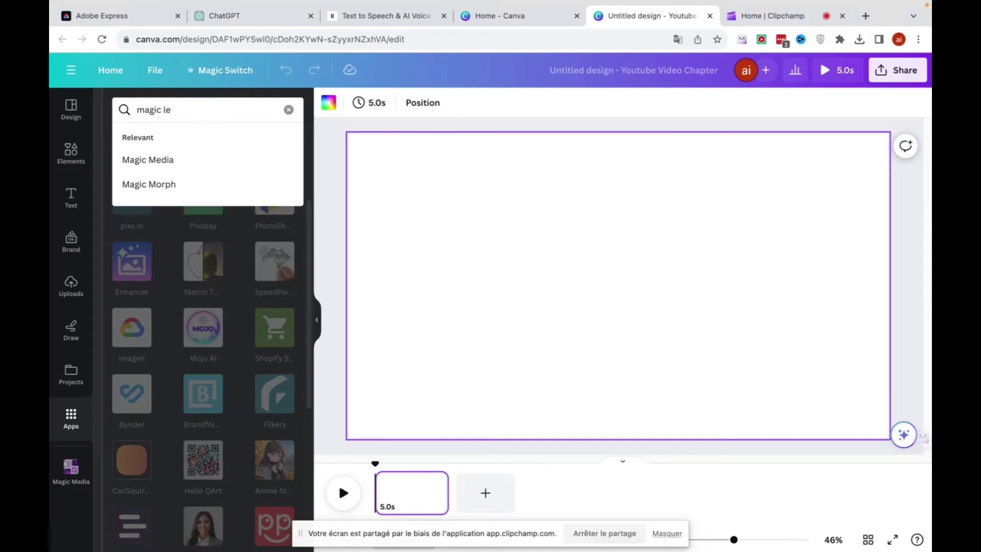
left_click(159, 161)
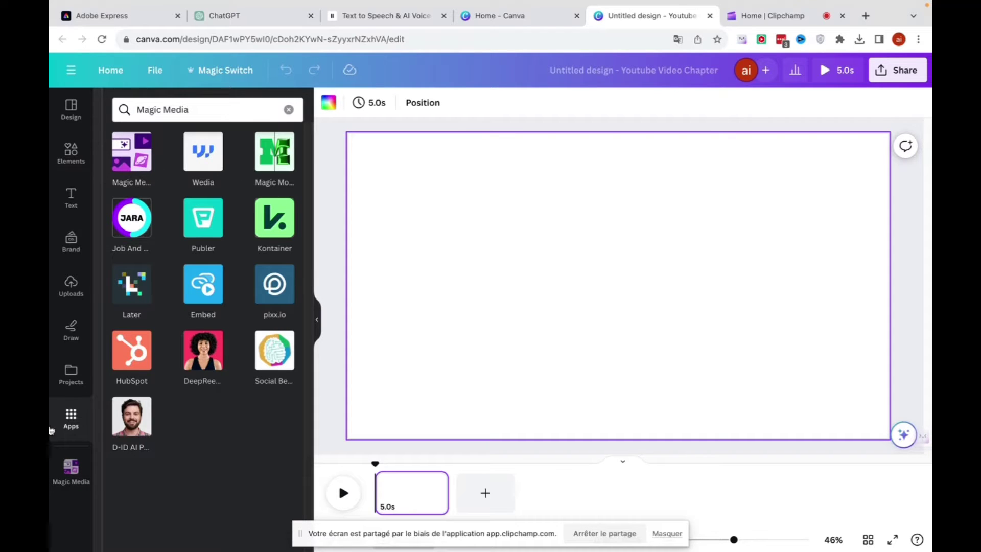
left_click(71, 470)
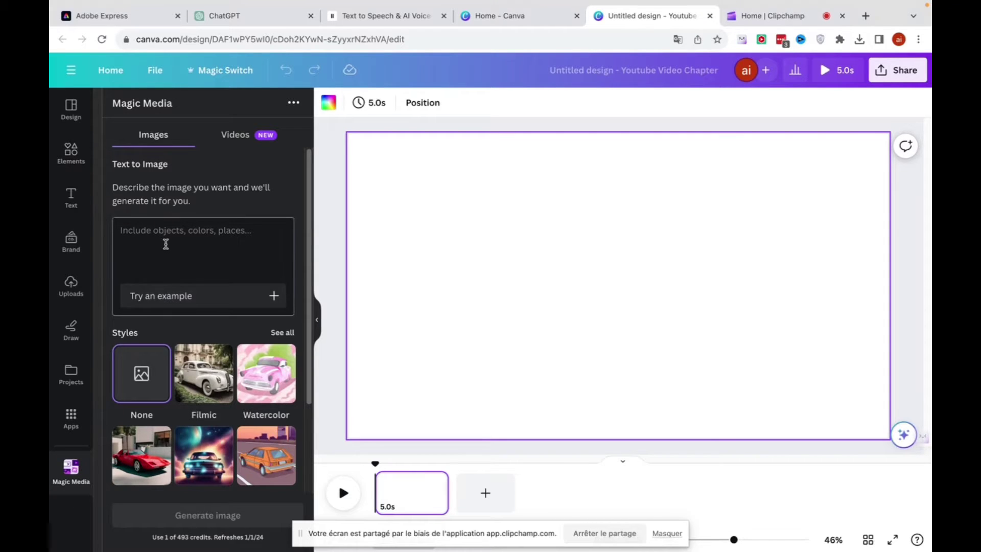
left_click(166, 240)
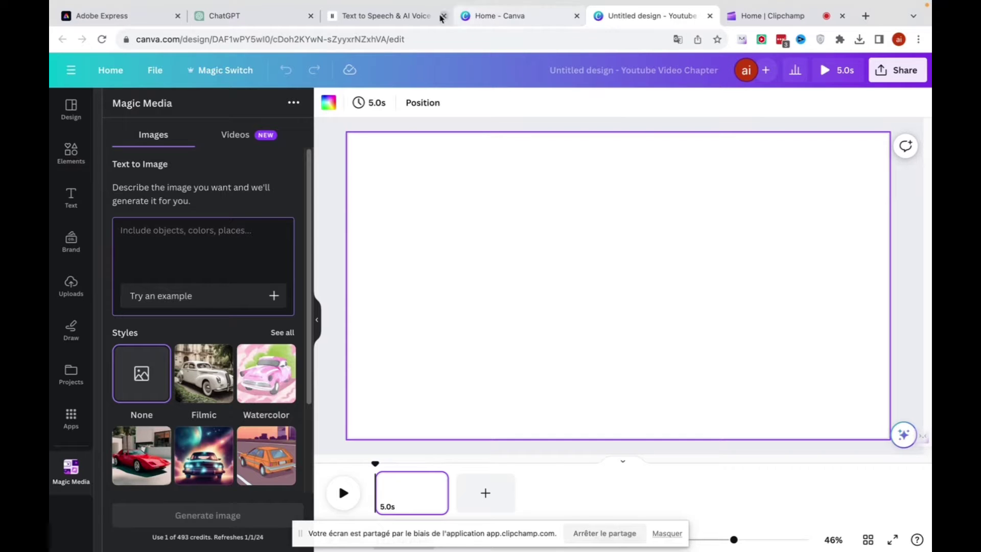
Switch to ChatGPT and select Scène 1's image prompt "Prairie ensoleillée avec des fleurs et un arbre.".
left_click(248, 19)
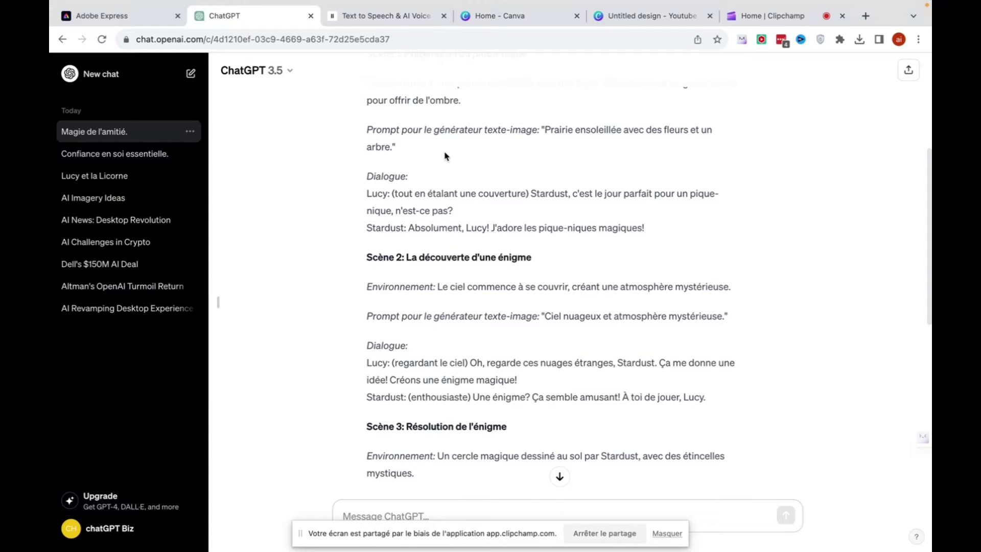
scroll(445, 156, "up", 5)
scroll(505, 229, "down", 3)
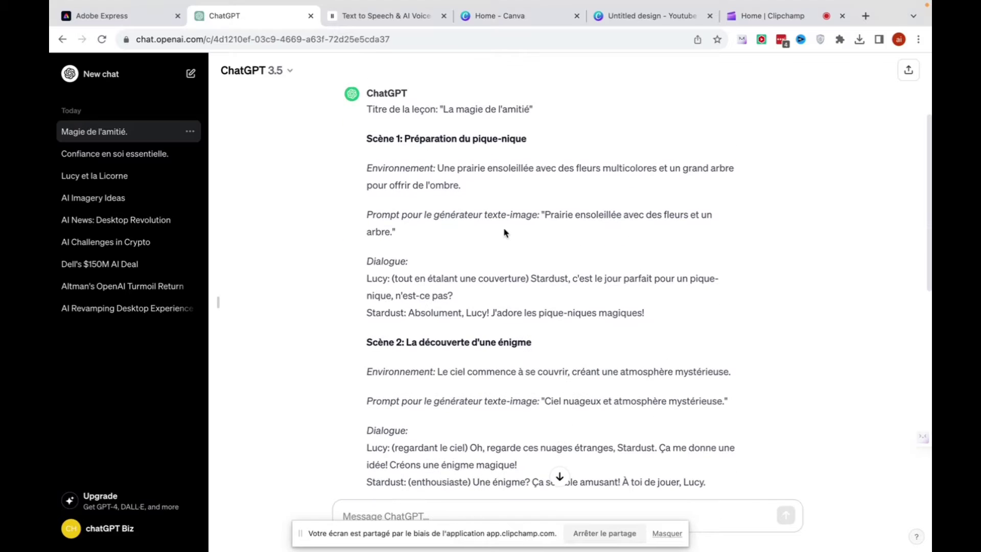
left_click_drag(371, 213, 617, 214)
left_click(557, 215)
left_click(602, 215)
left_click_drag(548, 215, 627, 245)
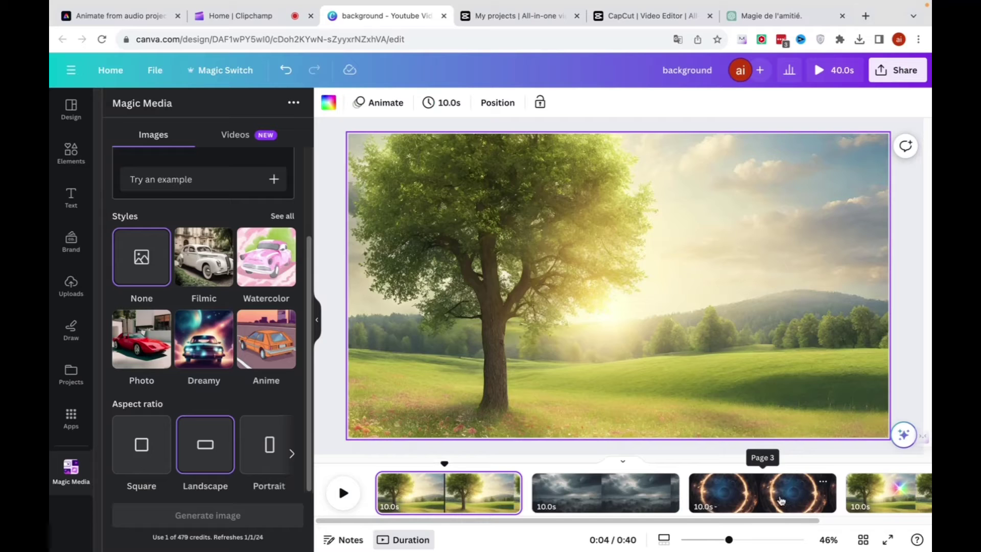
View the magic circle background on page 3, return to page 1, and set the Magic Media style to Concept art.
left_click(775, 491)
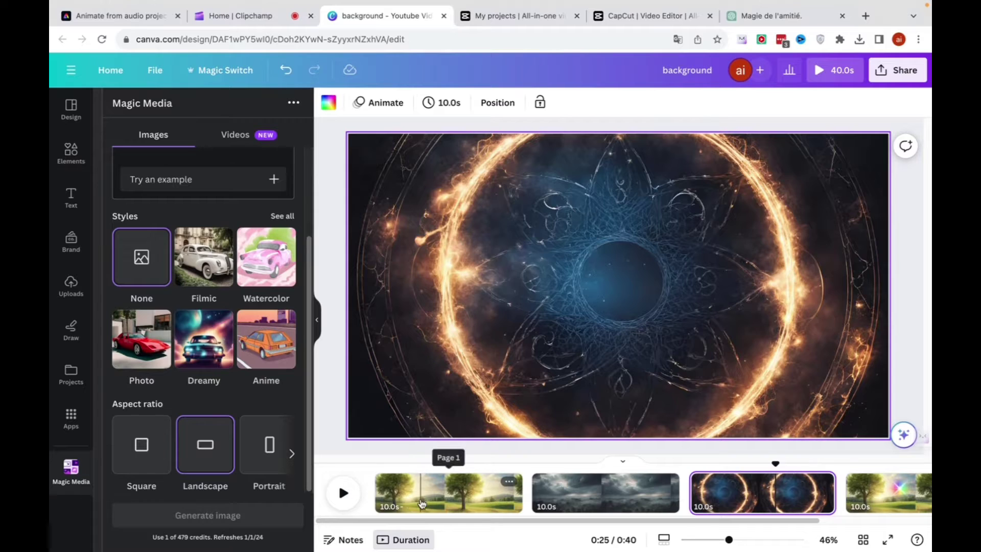
left_click(420, 491)
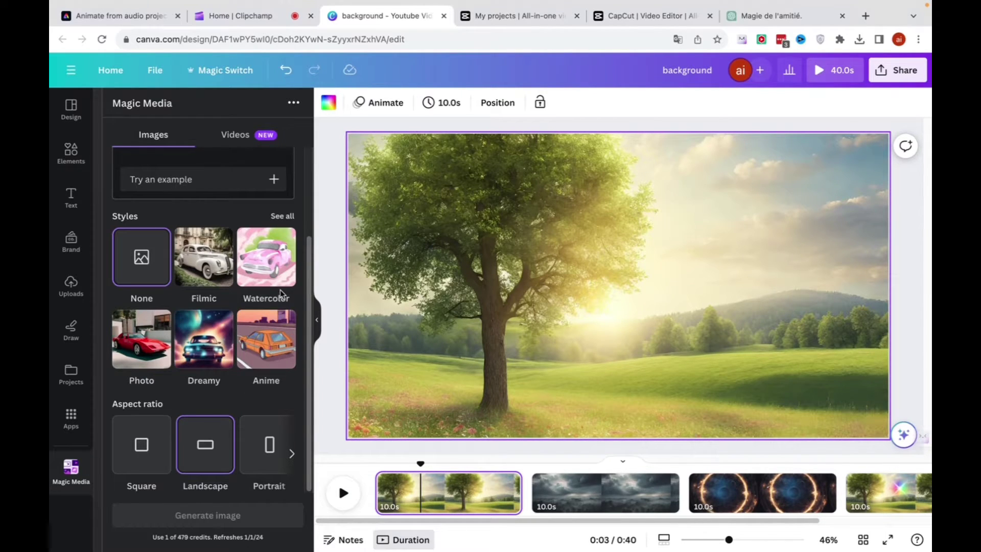
scroll(230, 358, "up", 2)
scroll(213, 383, "down", 2)
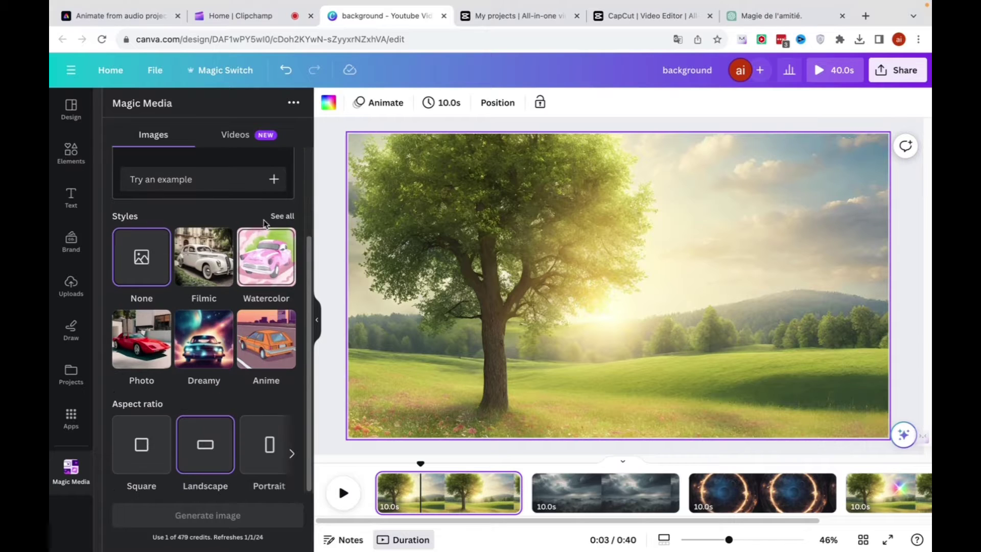
left_click(282, 216)
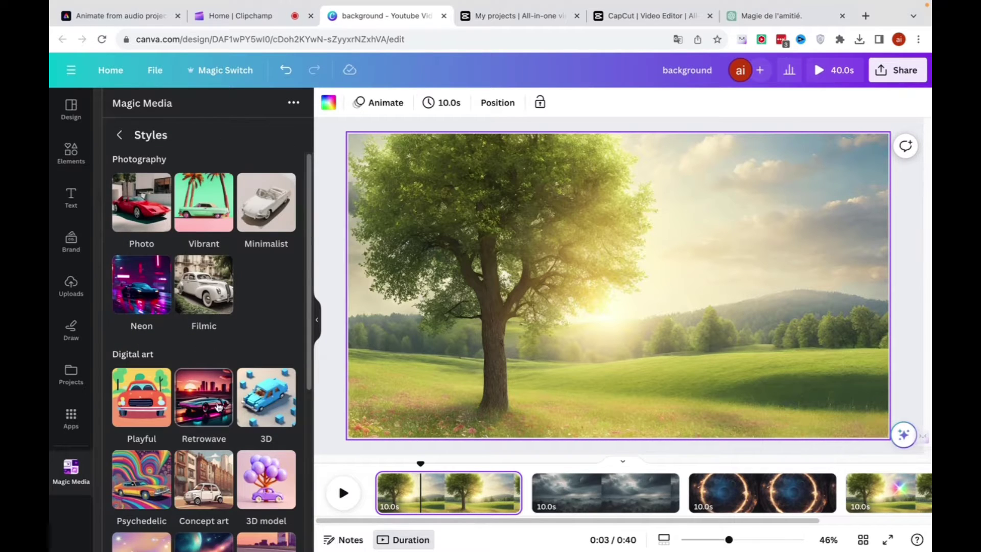
scroll(232, 263, "down", 5)
left_click(217, 213)
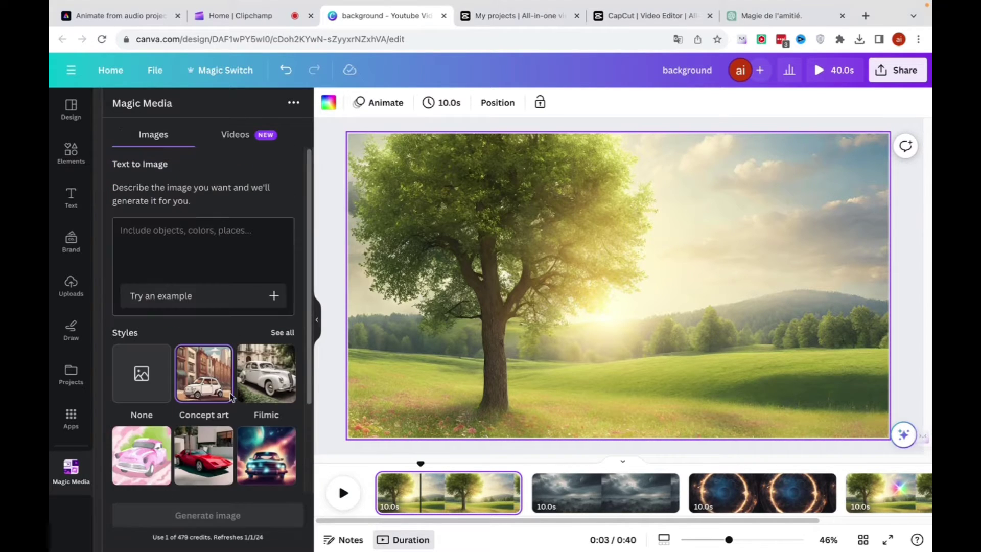
Generate Magic Media images from the prompt "Prairie ensoleillée avec des fleurs et un arbre" in the Concept art style.
scroll(219, 328, "down", 3)
scroll(180, 224, "up", 2)
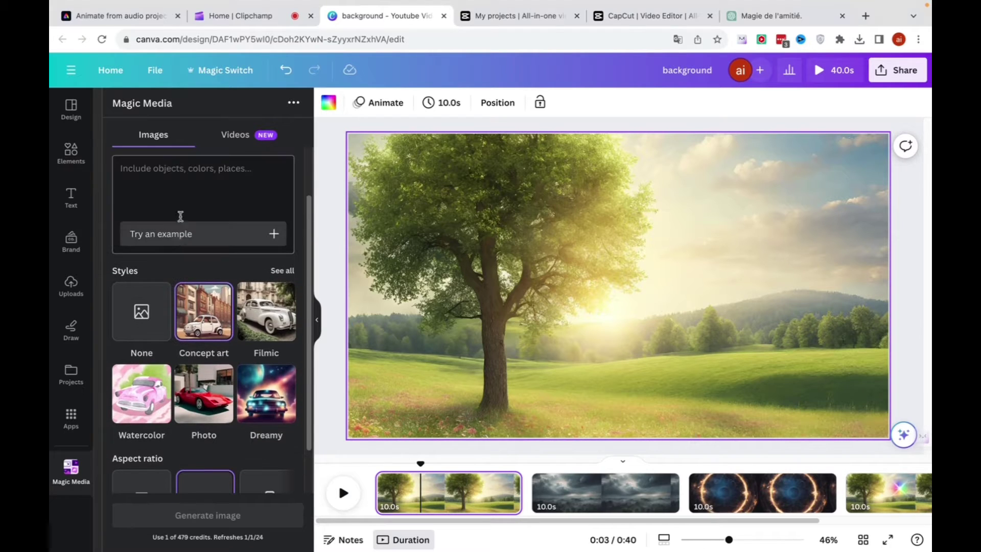
left_click(176, 190)
type("Prairie ensoleillée avec des fleurs et un arbre.\"")
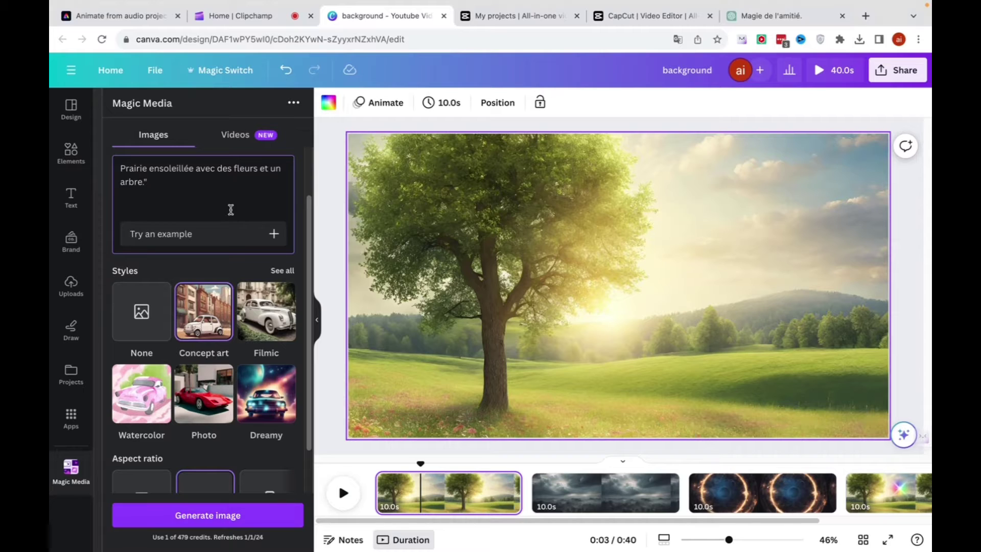
key("BackSpace")
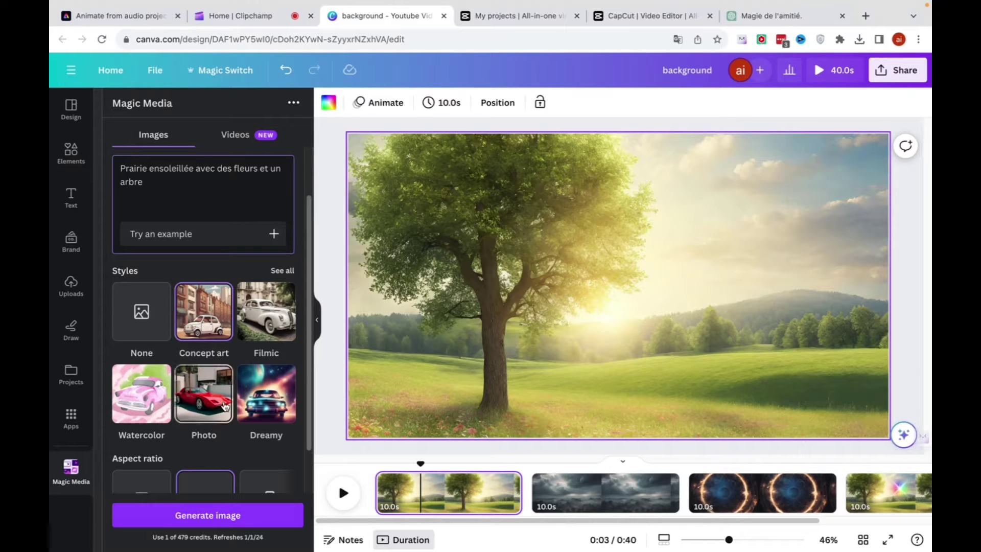
left_click(240, 515)
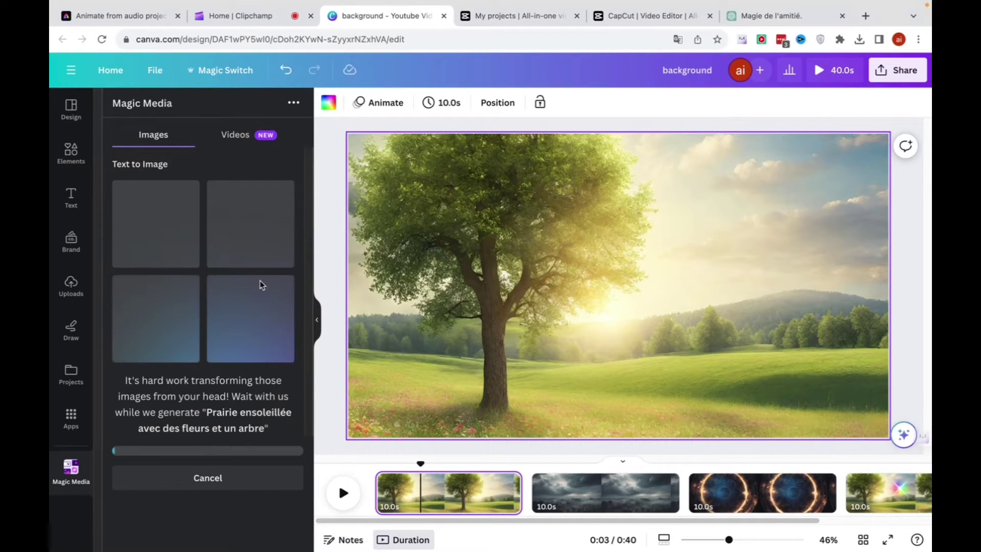
Switch to ChatGPT, copy Scène 2's image prompt "Ciel nuageux et atmosphère mystérieuse" without its quotation marks, and return to the Canva design.
left_click(768, 16)
scroll(615, 322, "down", 8)
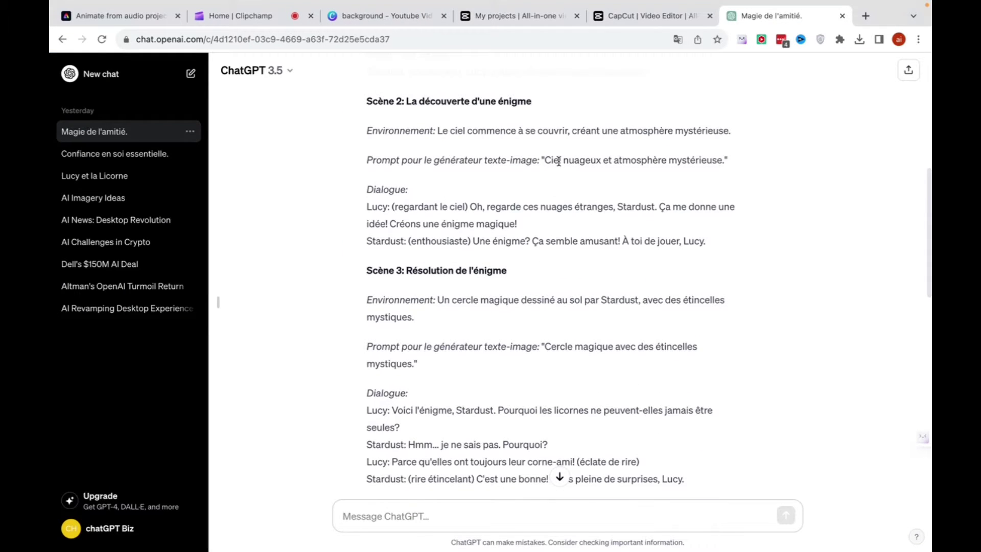
left_click_drag(545, 159, 723, 162)
key("super+c")
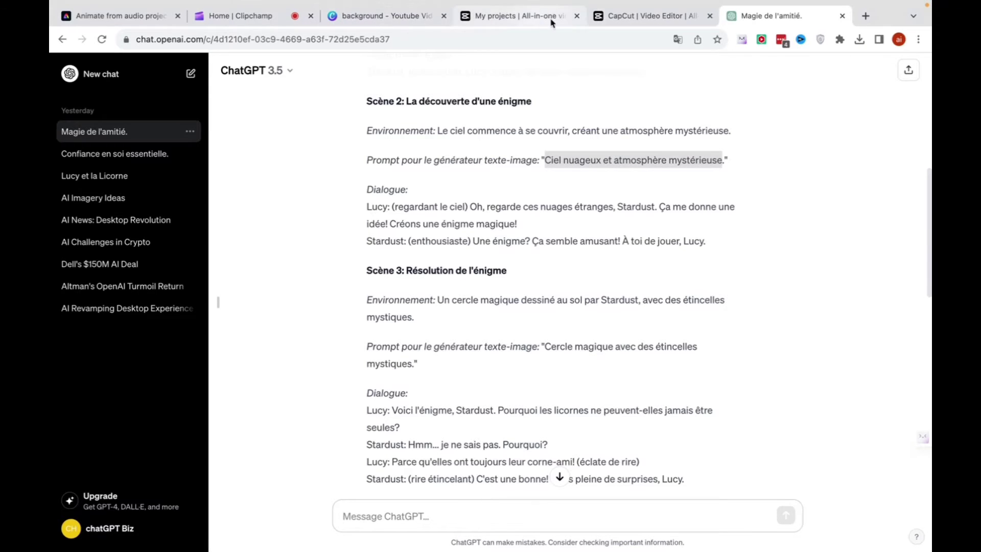
left_click(595, 21)
left_click(501, 21)
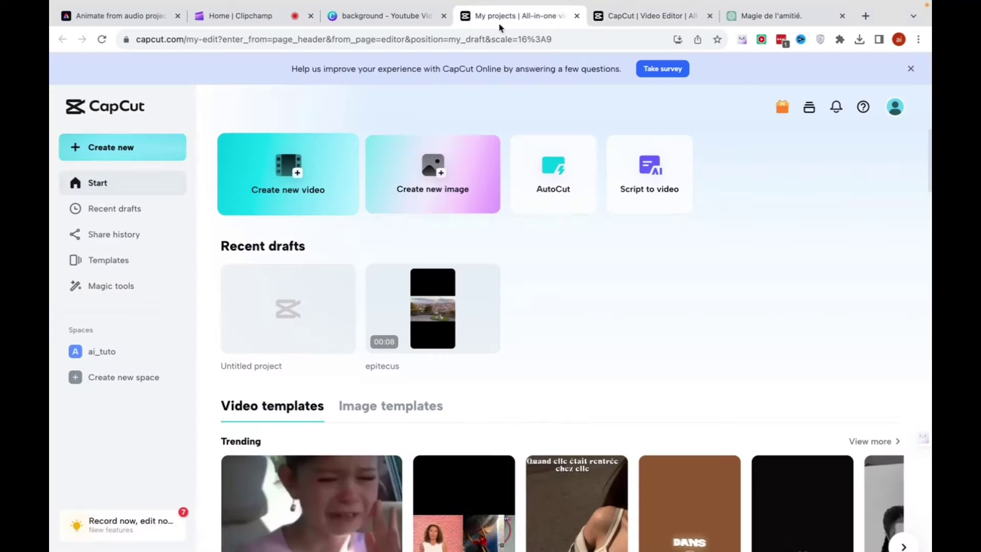
left_click(398, 21)
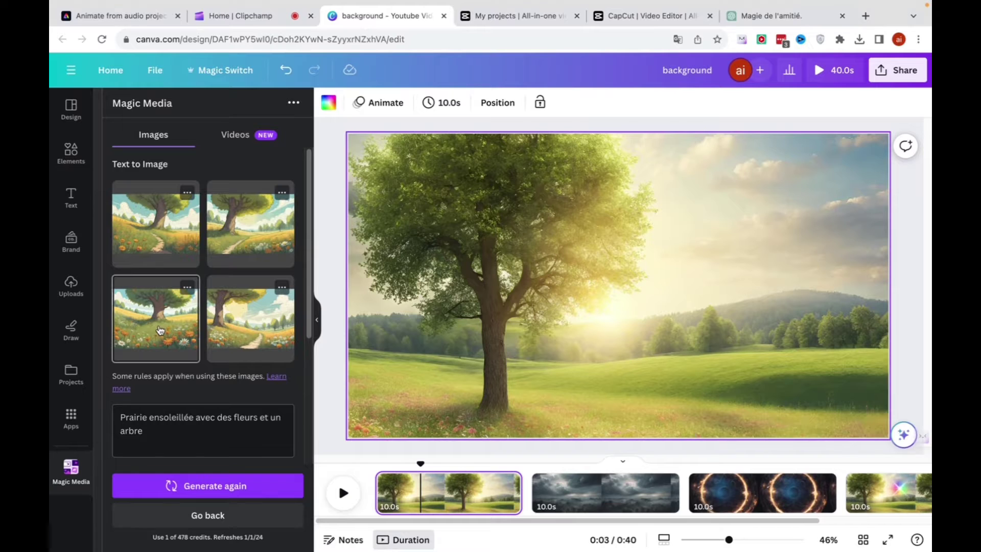
Try the generated meadow image with large orange flowers and a central tree as page 1's background.
left_click(160, 329)
right_click(607, 276)
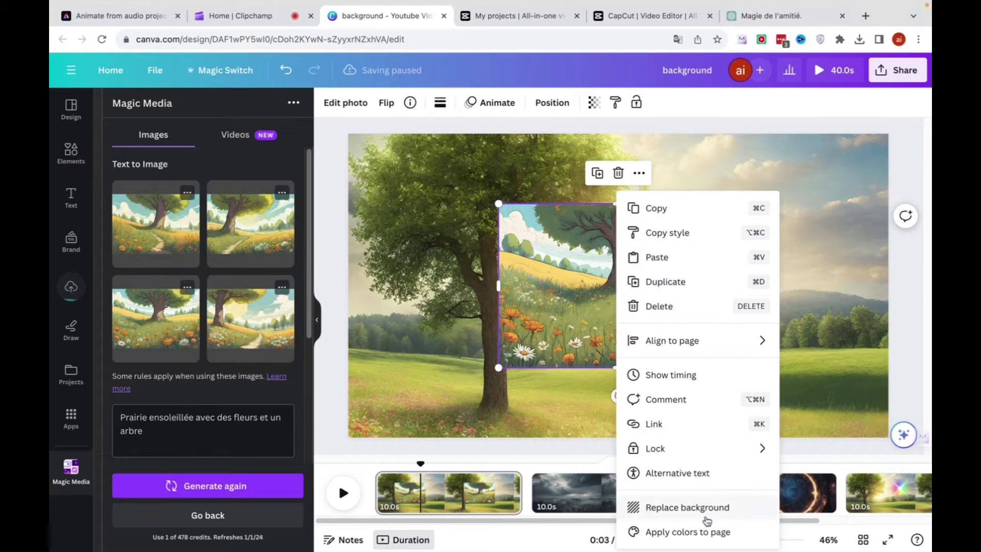
left_click(707, 508)
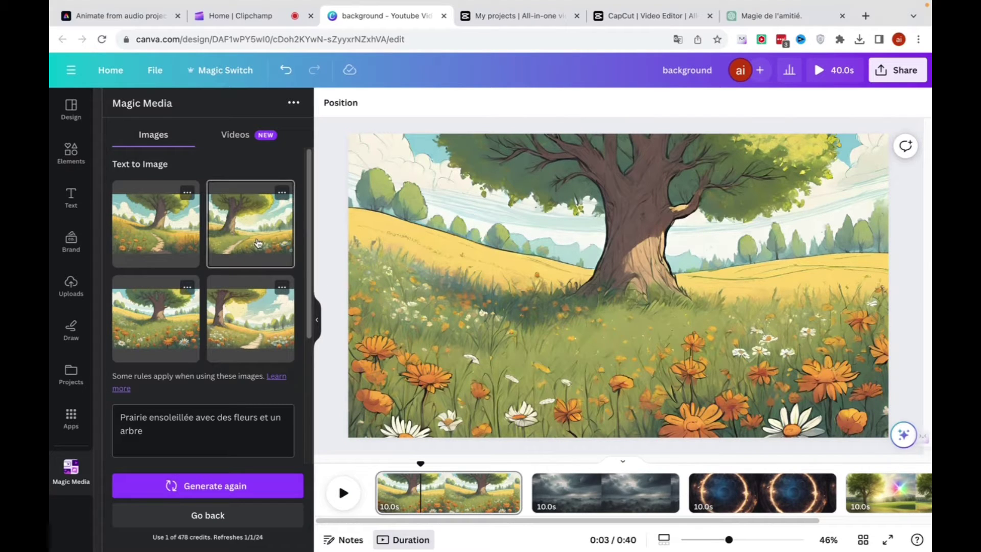
Replace page 1's background with the second generated meadow image, showing a tree beside a winding path.
left_click(259, 242)
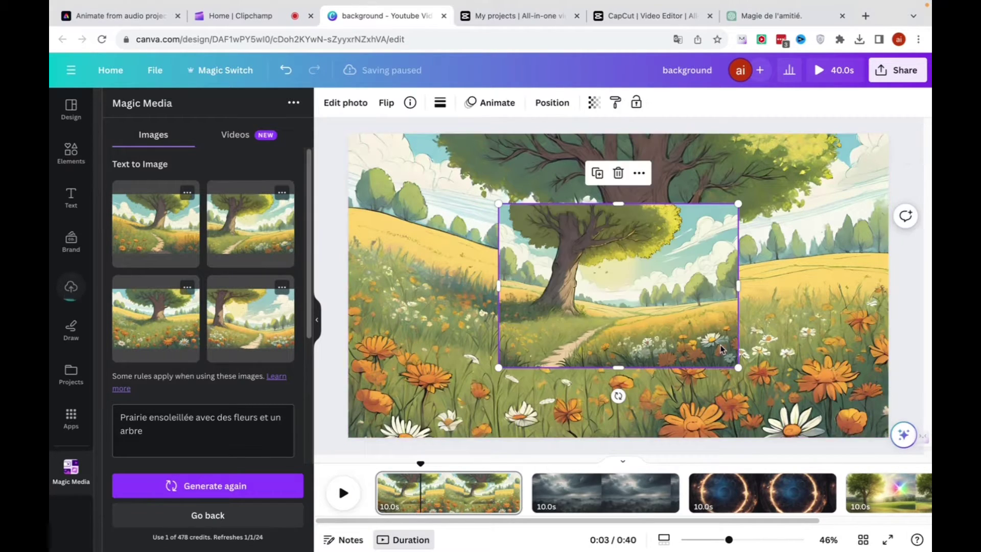
right_click(672, 325)
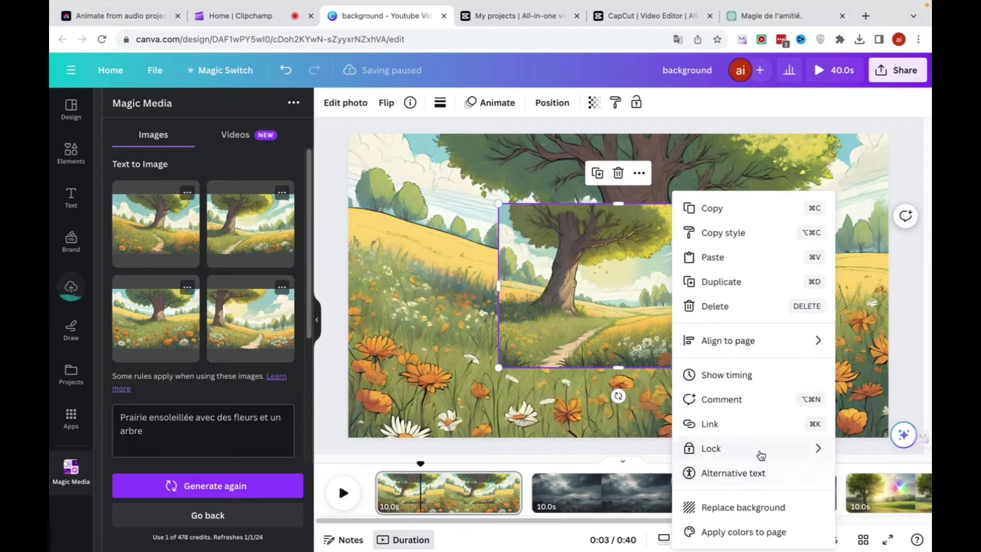
left_click(777, 508)
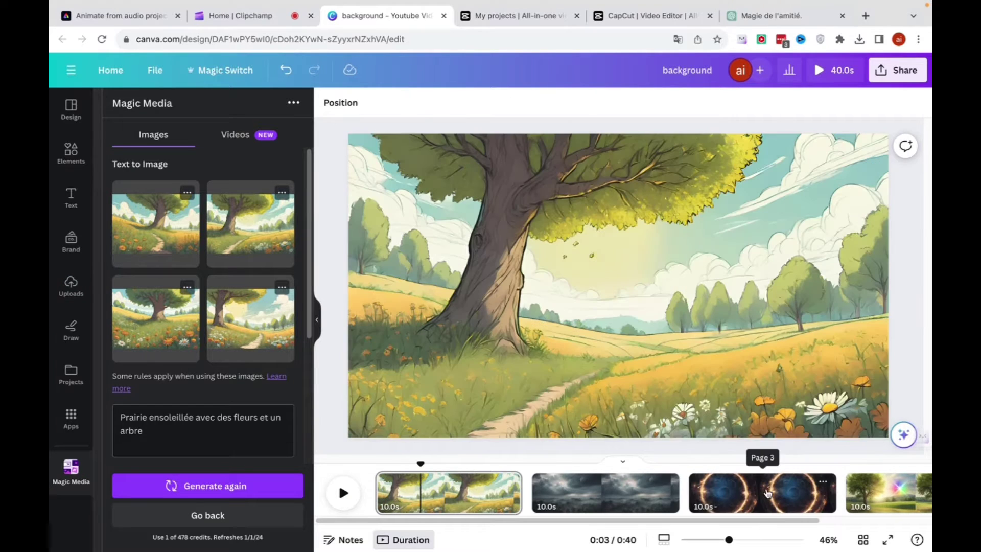
Go to page 2 and generate new Magic Media images from the copied prompt "Ciel nuageux et atmosphère mystérieuse".
left_click(605, 491)
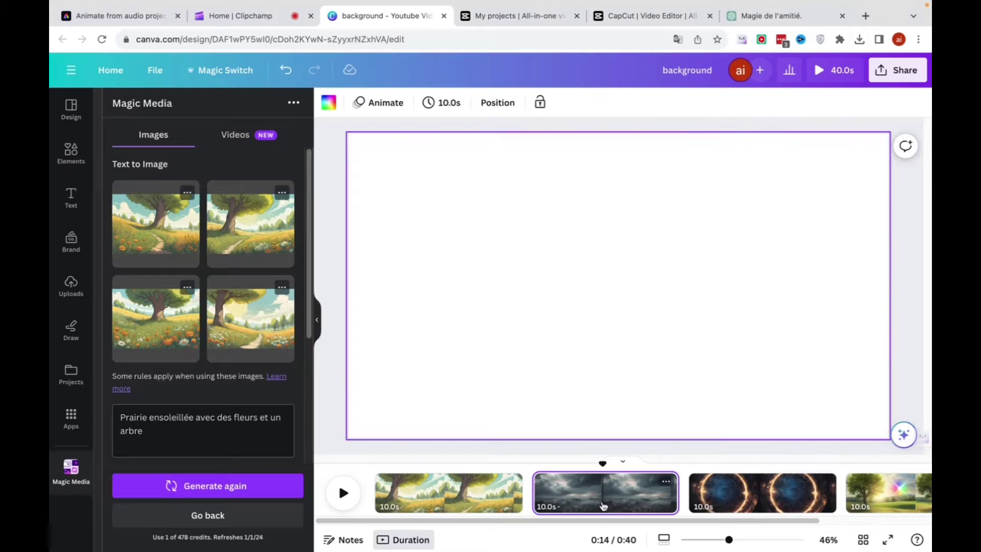
triple_click(161, 433)
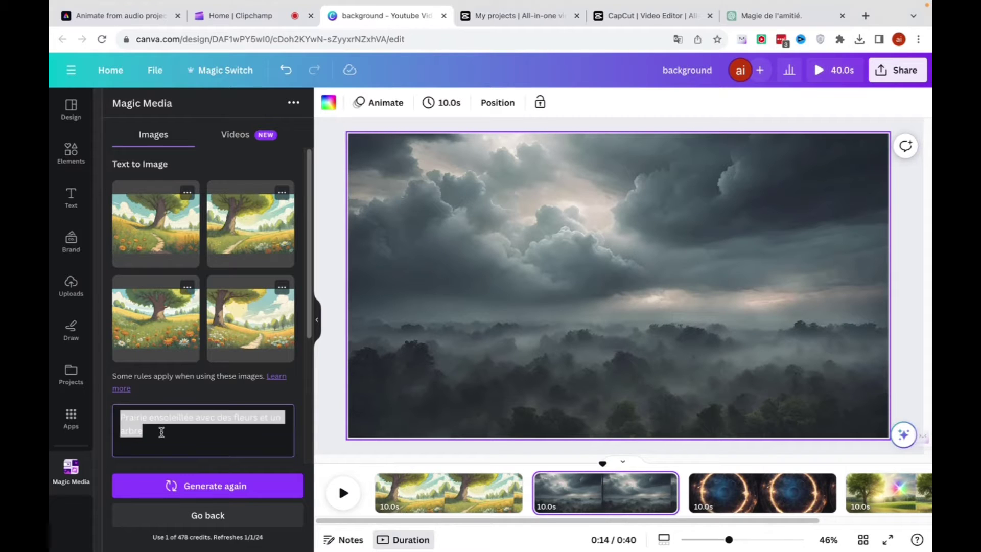
key("super+v")
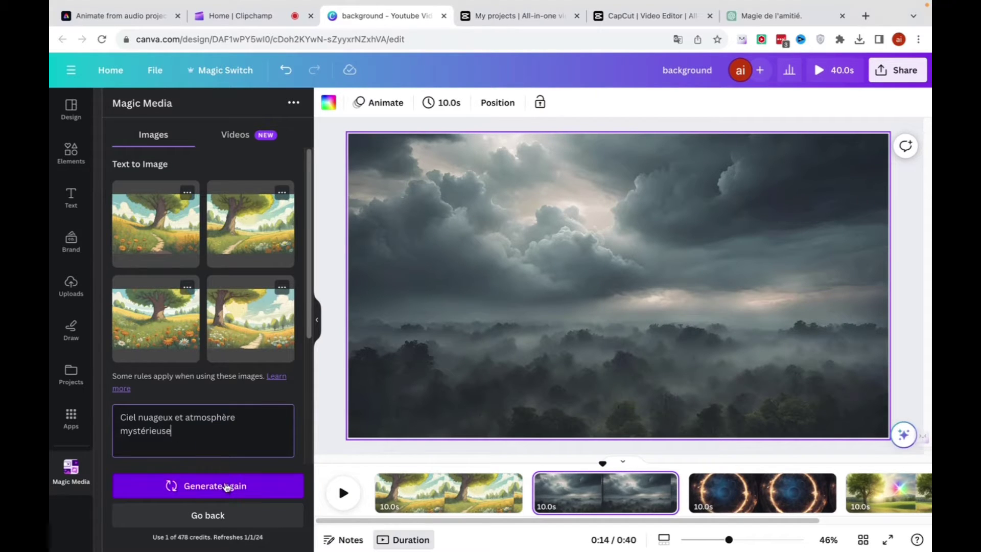
left_click(226, 485)
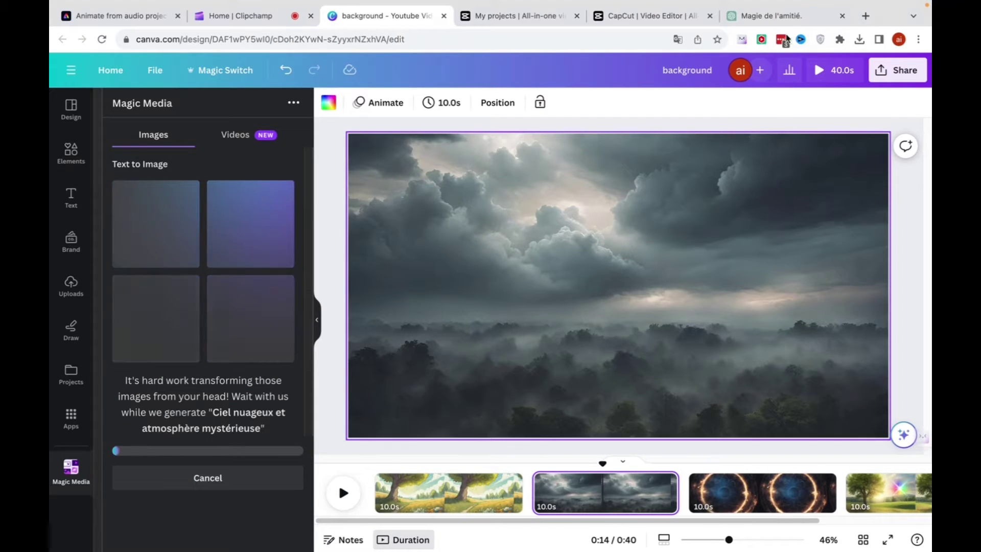
Switch to ChatGPT, copy Scène 3's image prompt "Cercle magique avec des étincelles mystiques", and return to the Canva design.
left_click(787, 20)
scroll(496, 380, "down", 5)
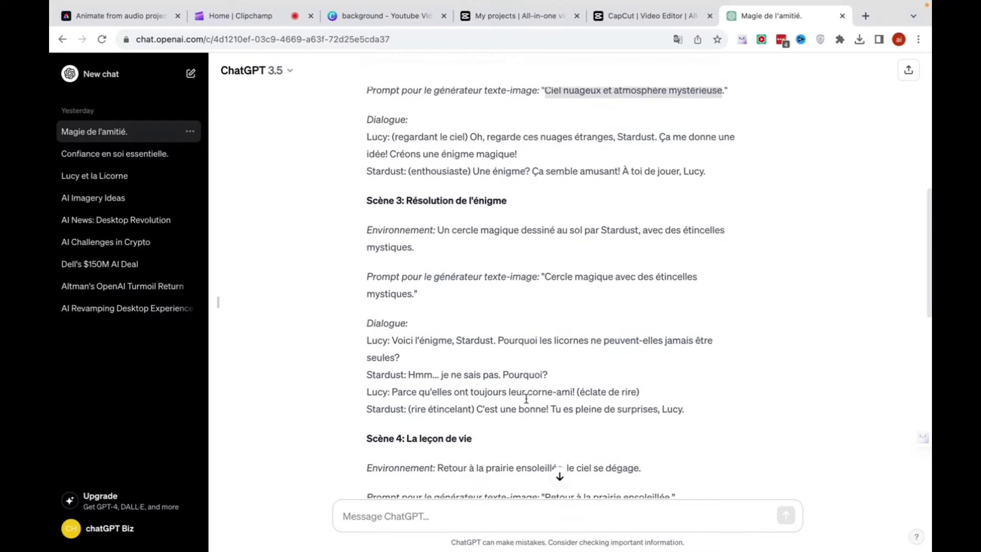
scroll(541, 409, "down", 1)
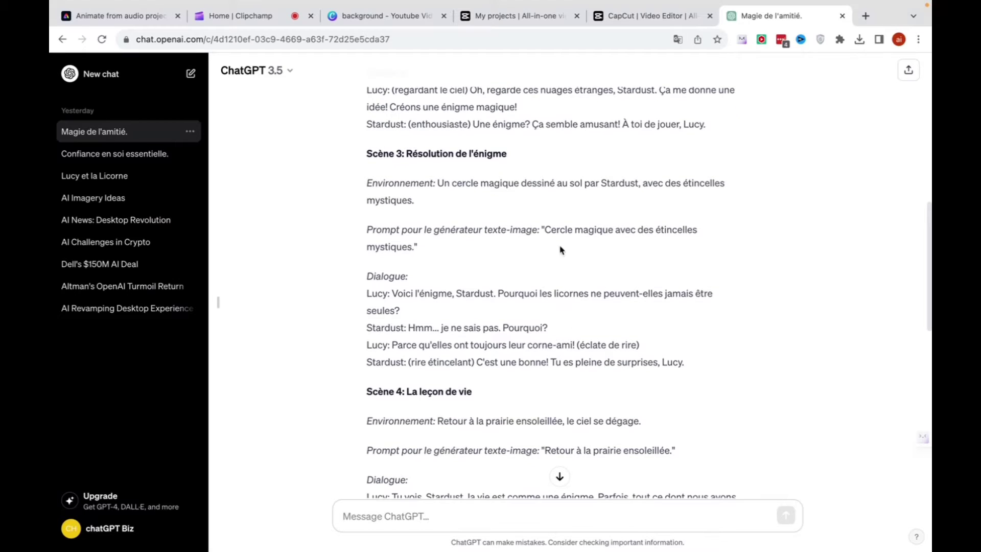
left_click_drag(546, 231, 427, 259)
key("ctrl+c")
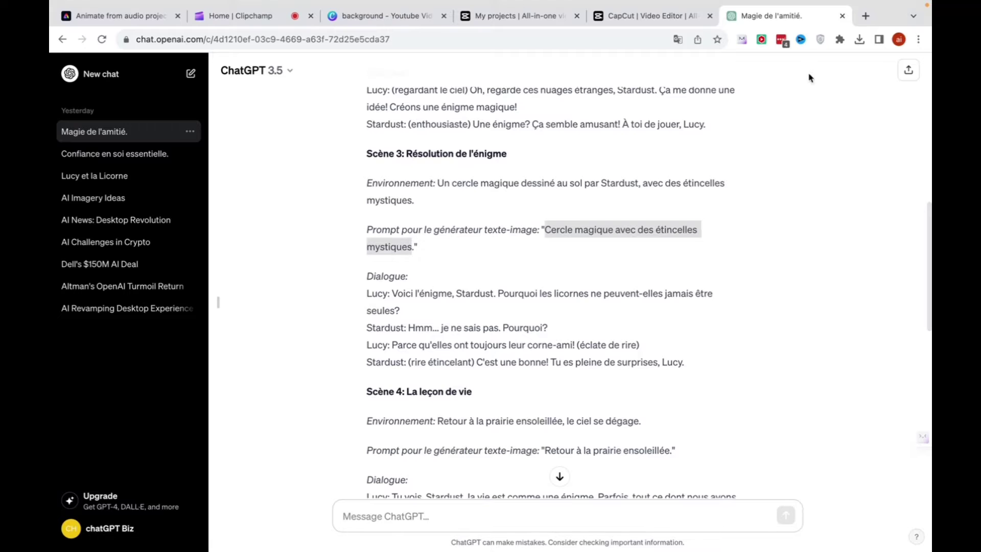
left_click(269, 17)
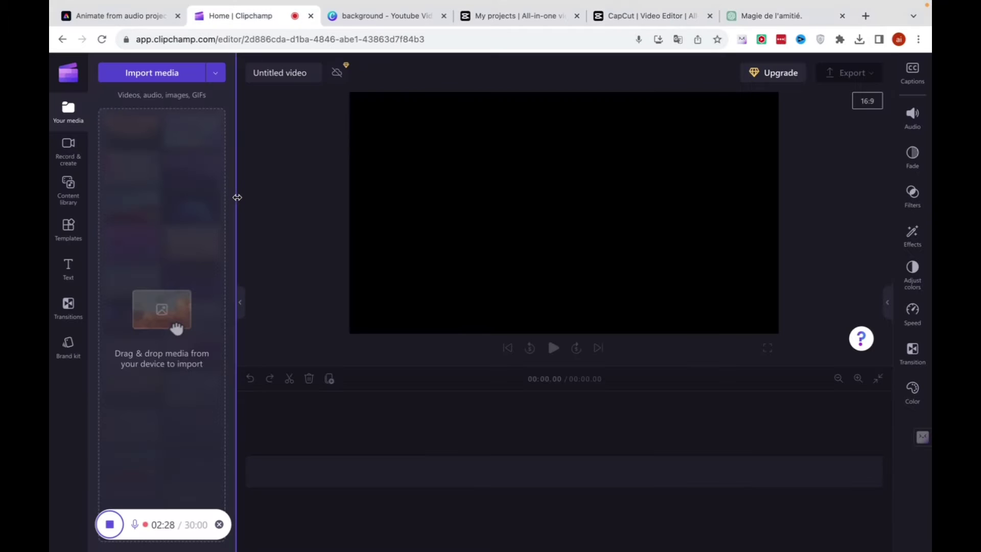
left_click(649, 16)
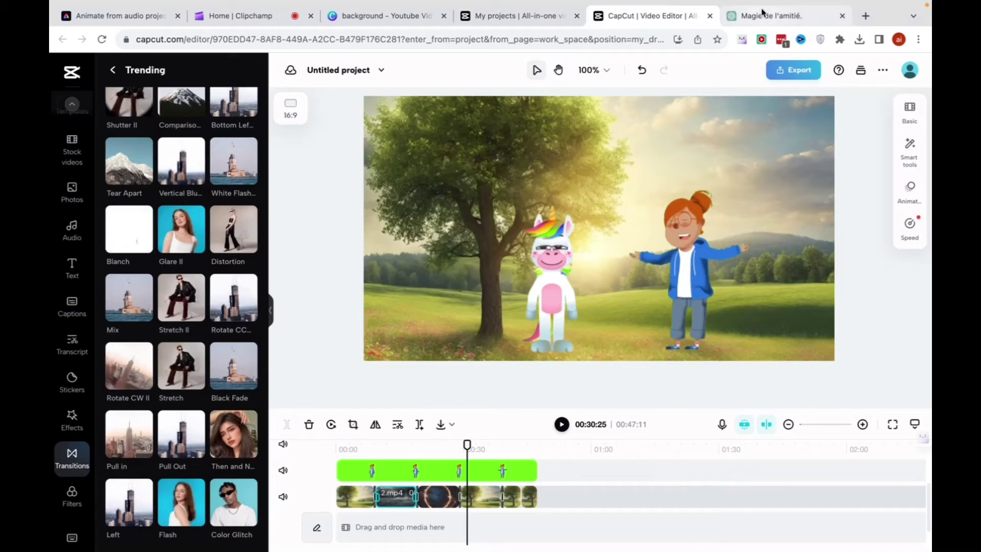
left_click(388, 16)
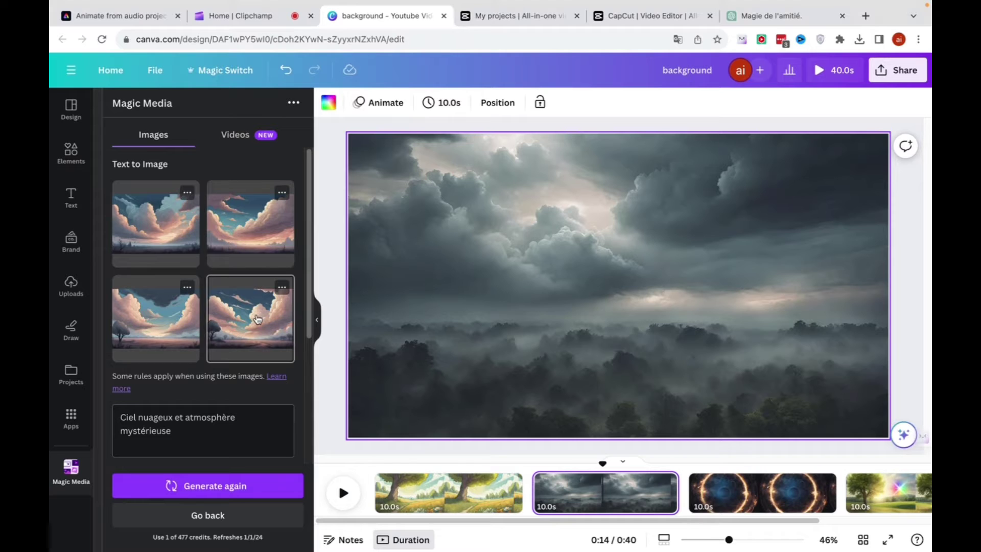
Replace page 2's background with the fourth generated cloudy sky image.
left_click(258, 320)
right_click(655, 286)
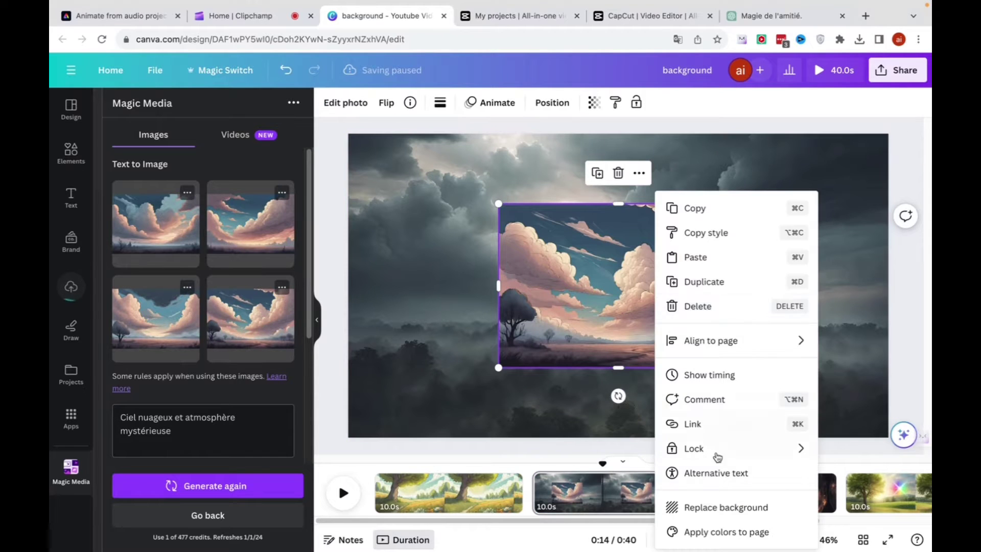
left_click(734, 508)
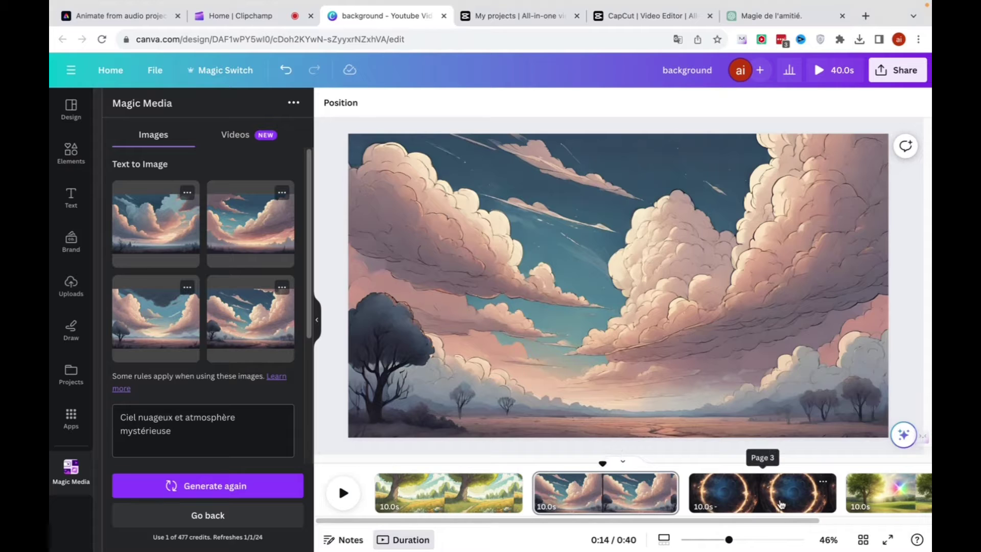
Go to page 3 and generate new Magic Media images from the copied prompt "Cercle magique avec des étincelles mystiques".
left_click(776, 500)
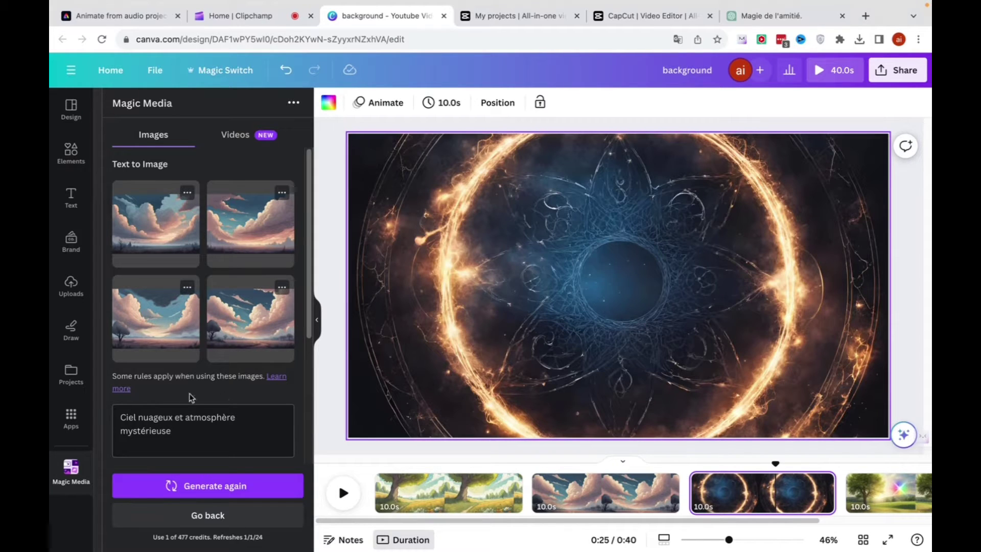
triple_click(169, 428)
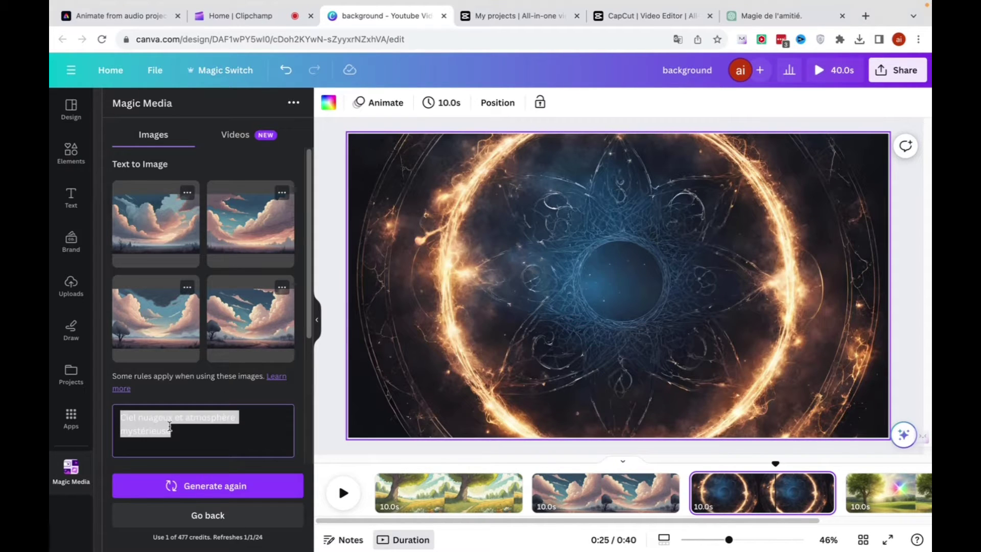
key("ctrl+v")
left_click(239, 496)
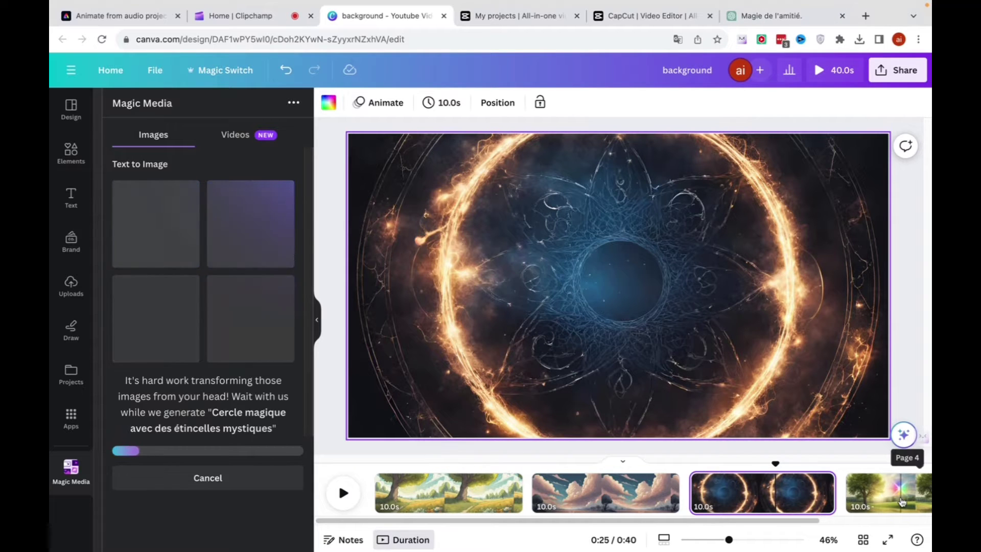
Delete page 4 with the old realistic meadow background.
scroll(812, 508, "right", 3)
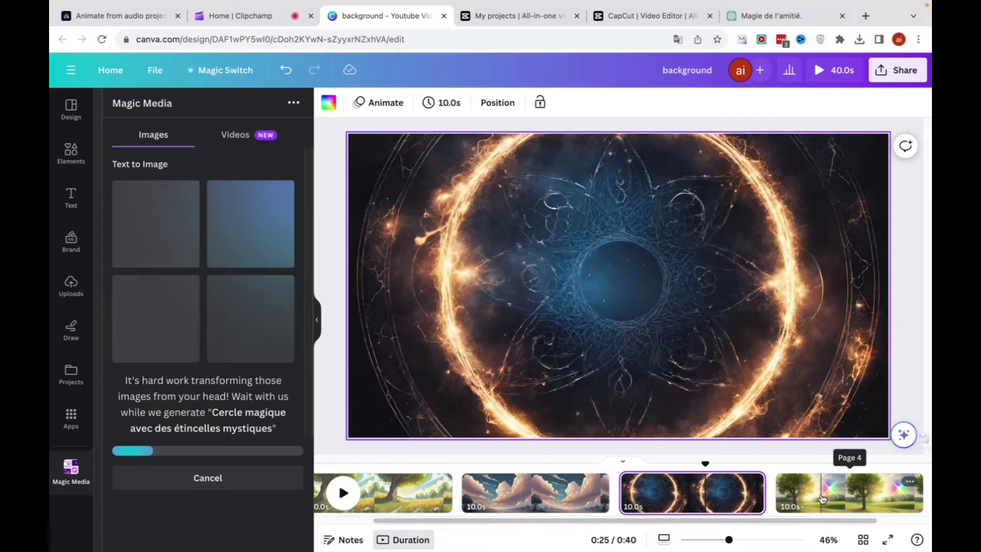
left_click(909, 481)
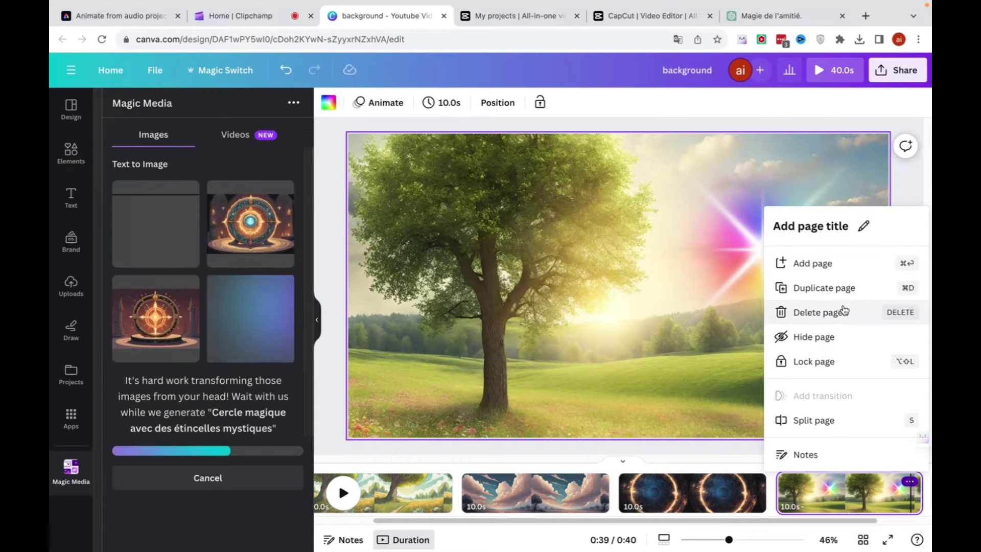
left_click(774, 311)
Duplicate page 1's illustrated meadow and move the copy to the end of the timeline as page 4.
left_click(509, 481)
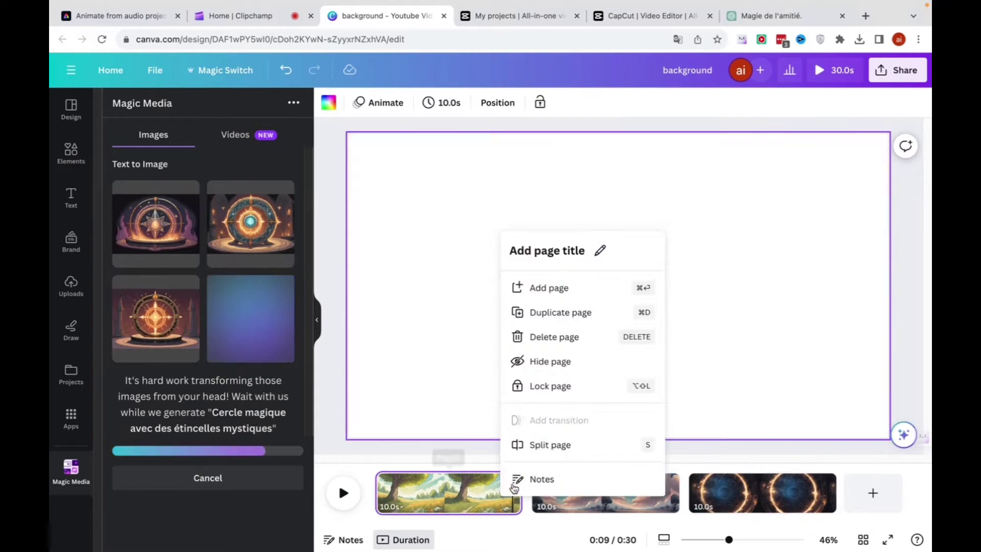
left_click(563, 287)
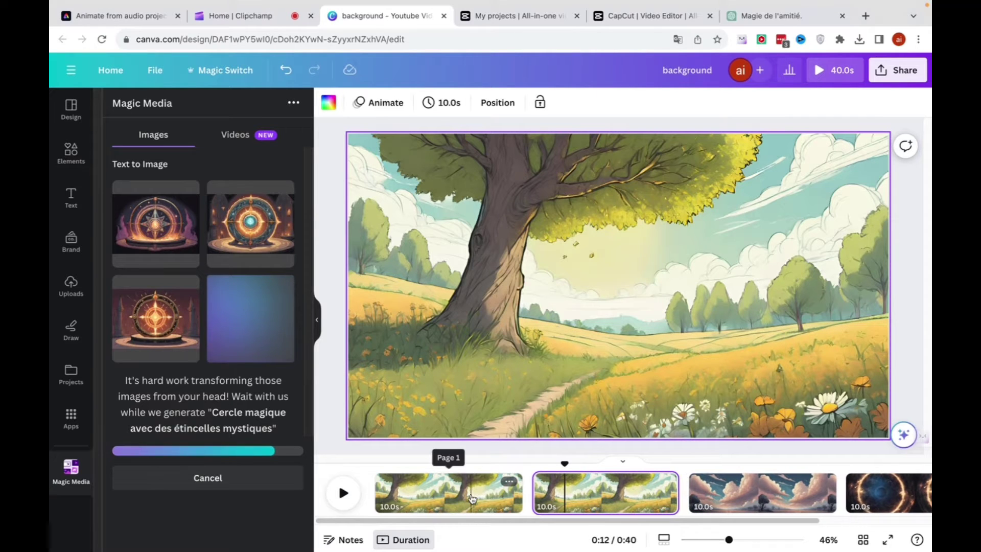
left_click_drag(608, 500, 855, 520)
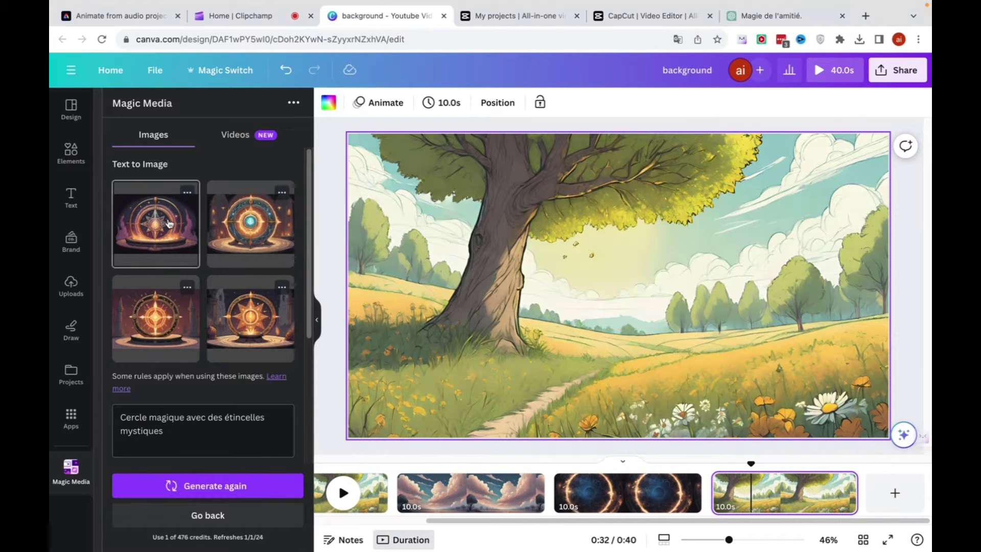
Go to page 3 and try the first generated magic circle, with purple flames, as its background.
left_click(644, 508)
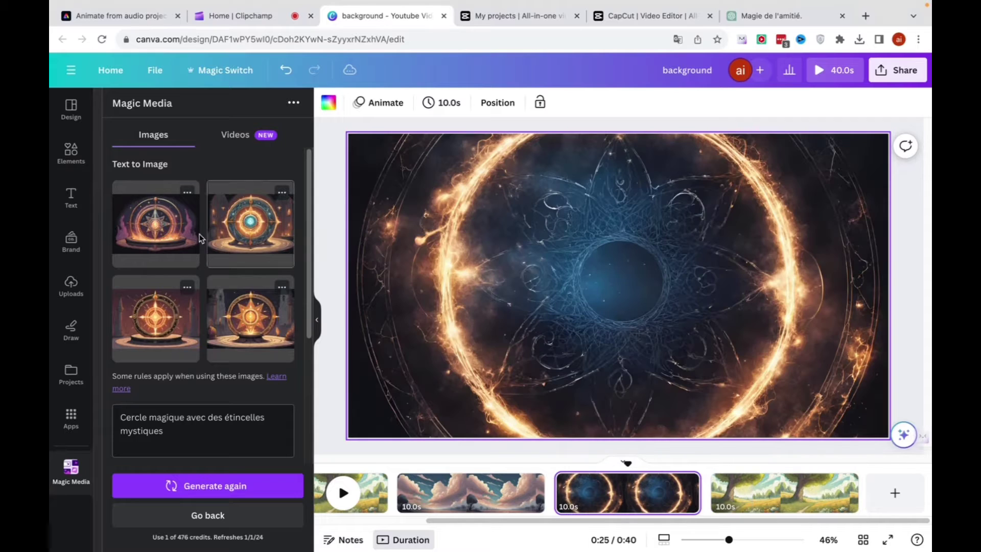
left_click(167, 223)
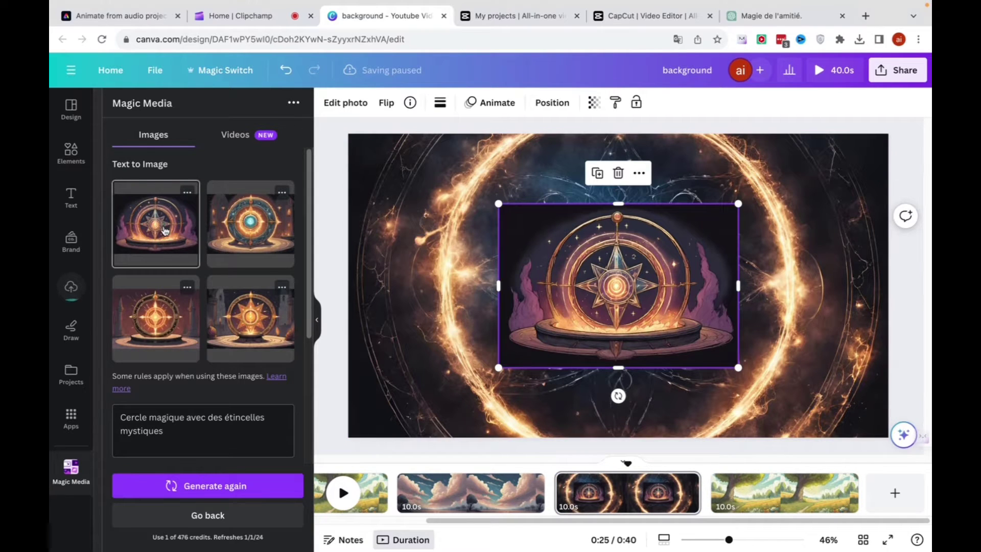
right_click(614, 287)
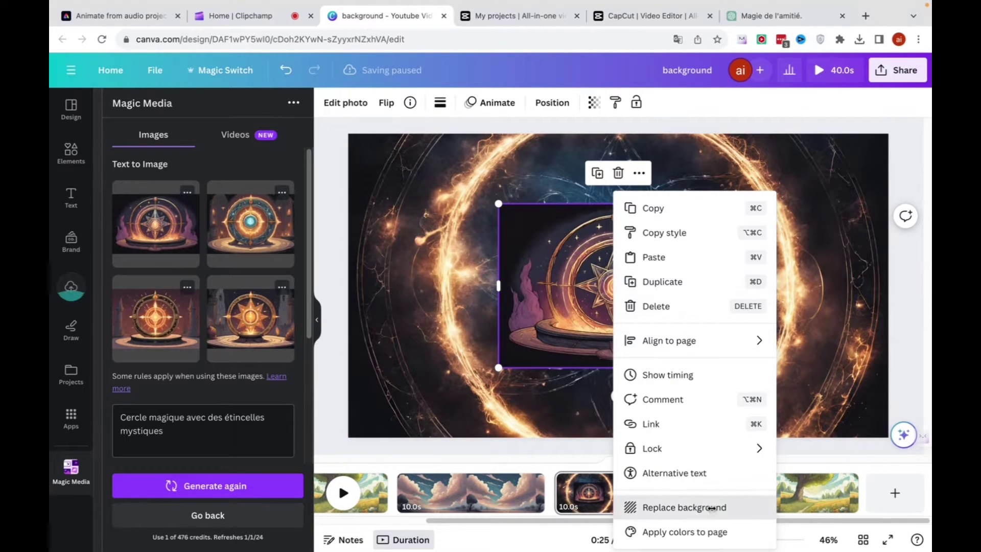
left_click(711, 507)
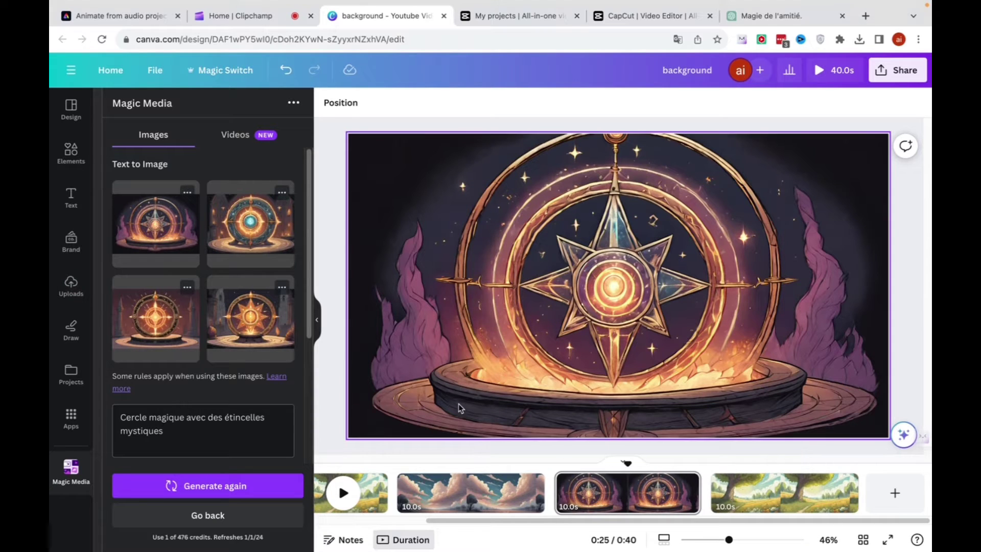
Try the fourth generated magic circle, set in a stone hall with candles, as page 3's background.
left_click(264, 319)
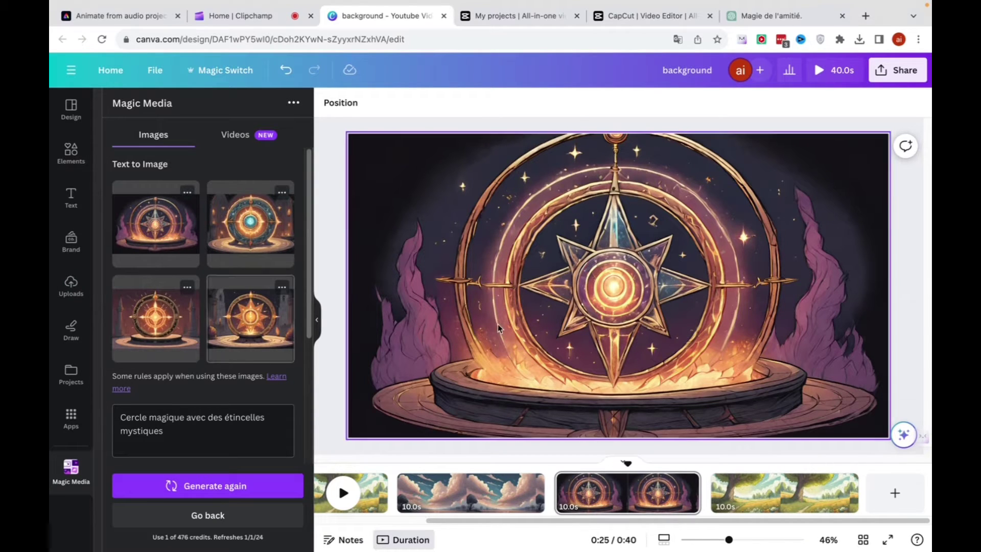
right_click(633, 318)
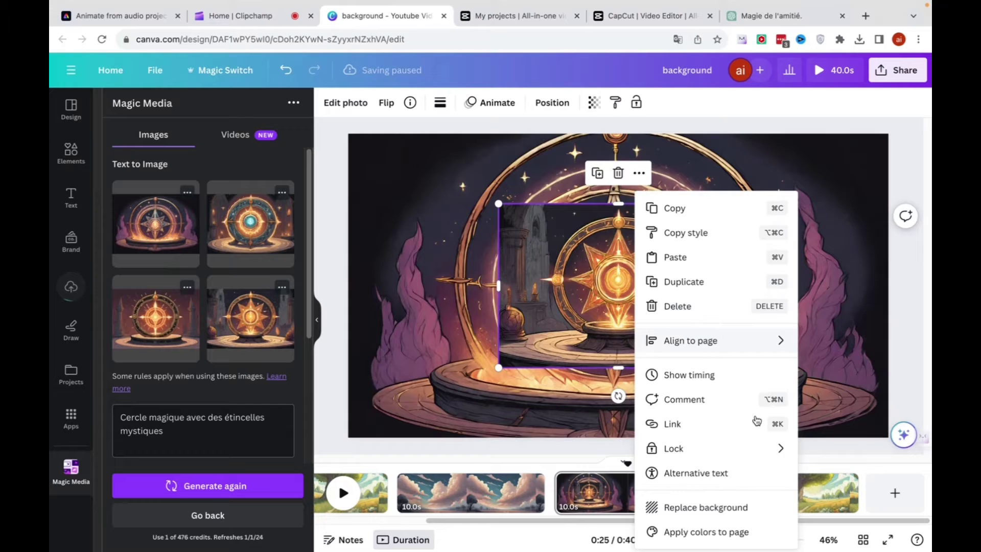
left_click(750, 508)
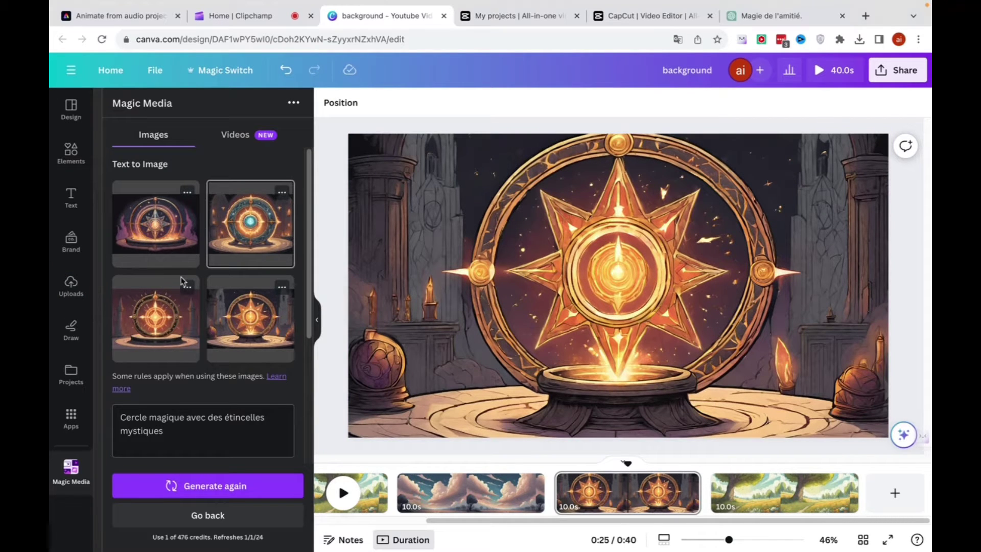
Replace page 3's background with the third generated magic circle, the one on a dark red backdrop.
left_click(165, 318)
left_click(639, 172)
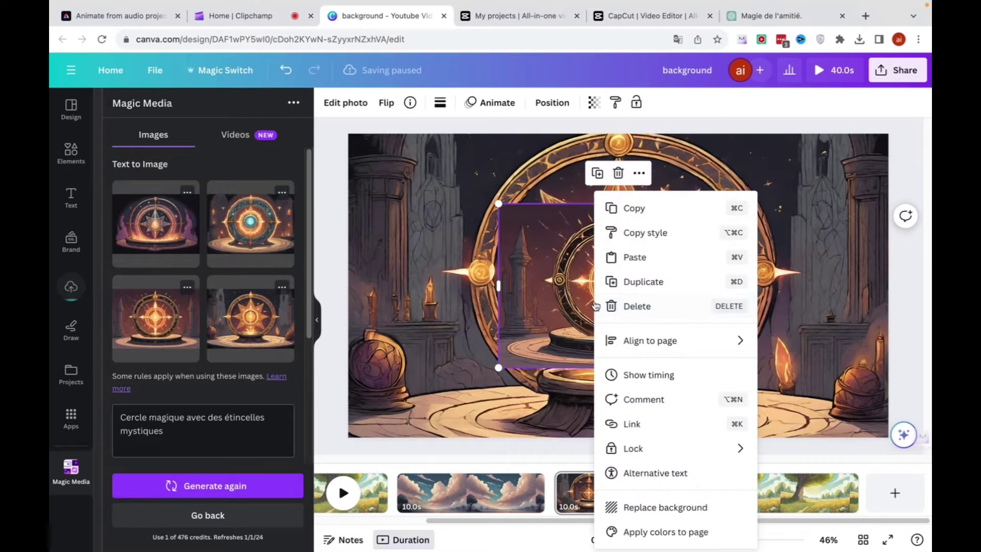
left_click(685, 512)
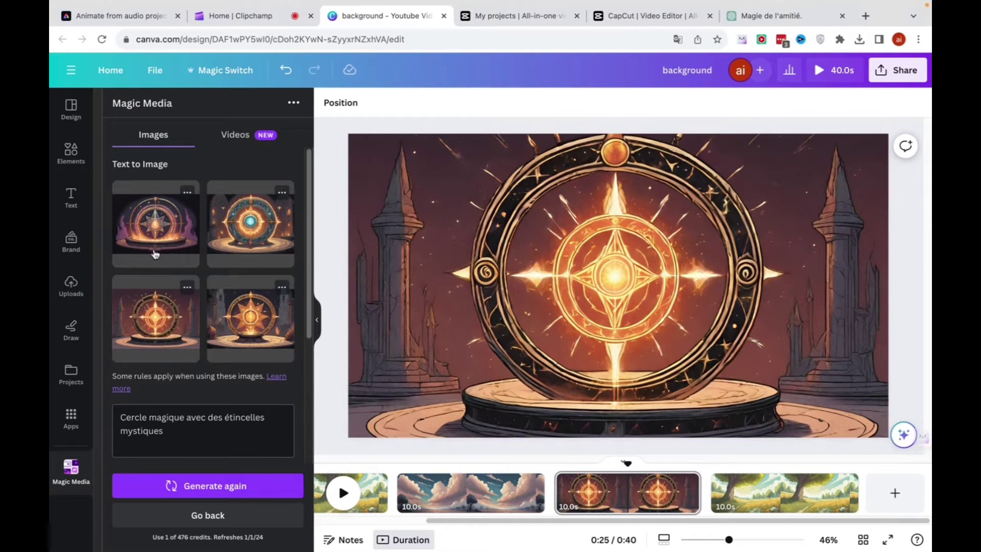
Add the first rainbow graphic from an "arc en ciel" search to page 4 and apply the Breathe animation to it.
left_click(770, 490)
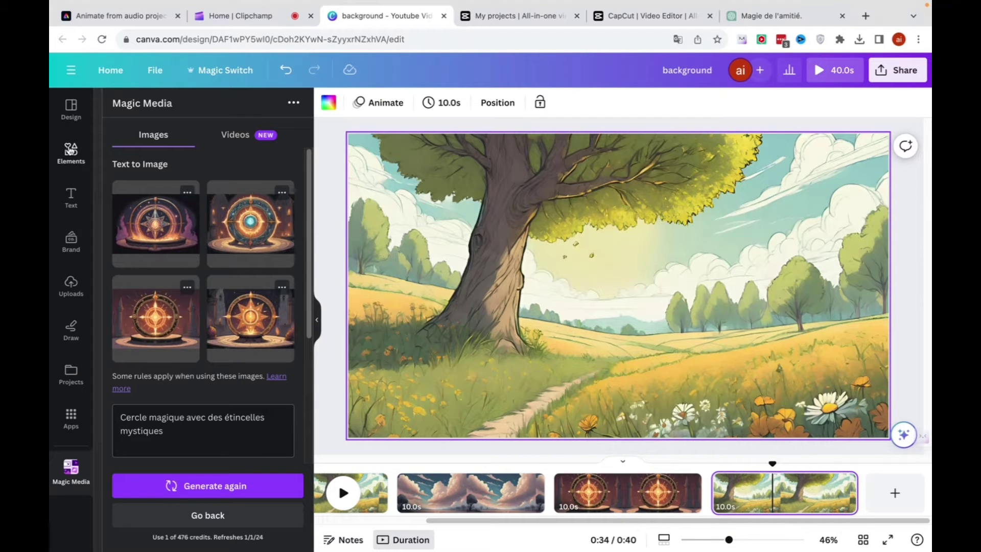
left_click(71, 149)
left_click(154, 110)
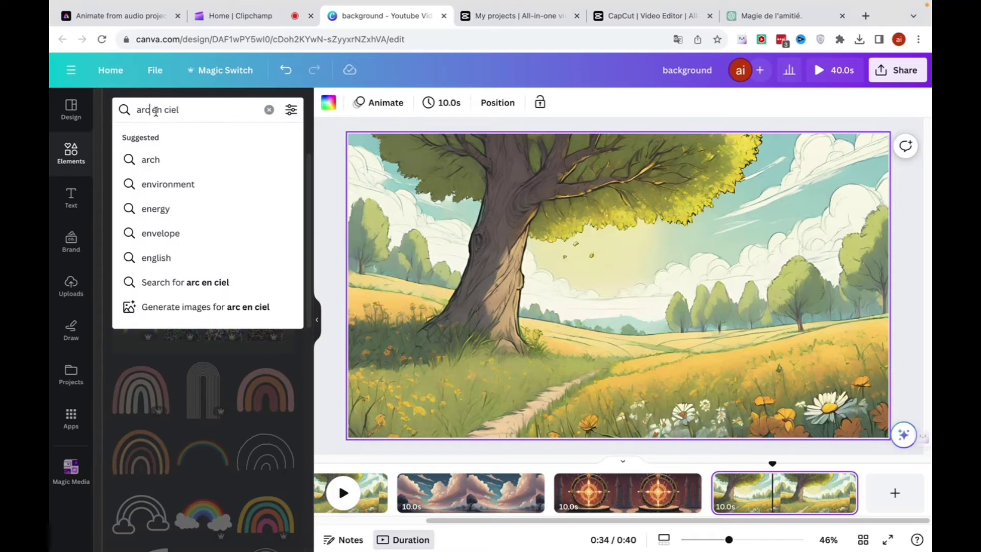
left_click(188, 111)
key("Return")
left_click(143, 229)
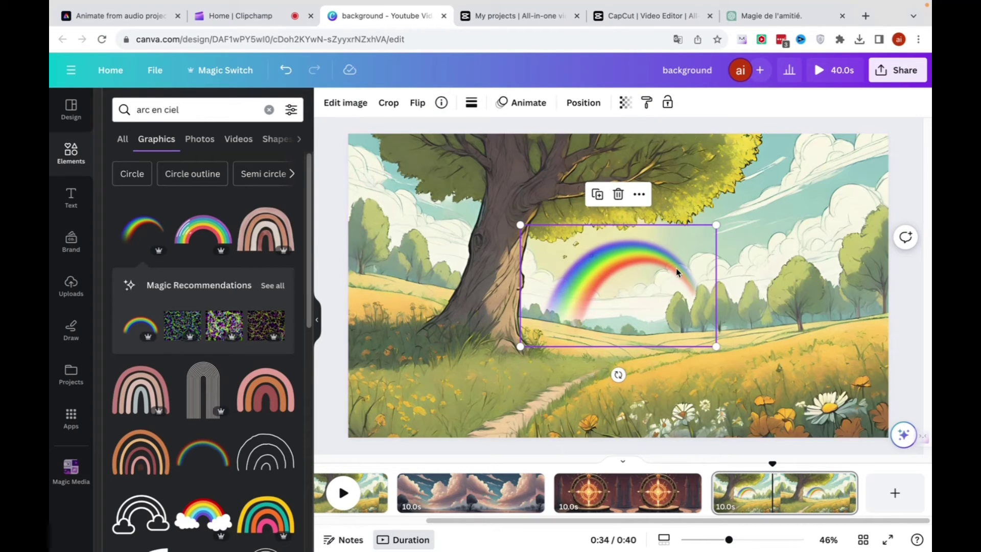
left_click(526, 108)
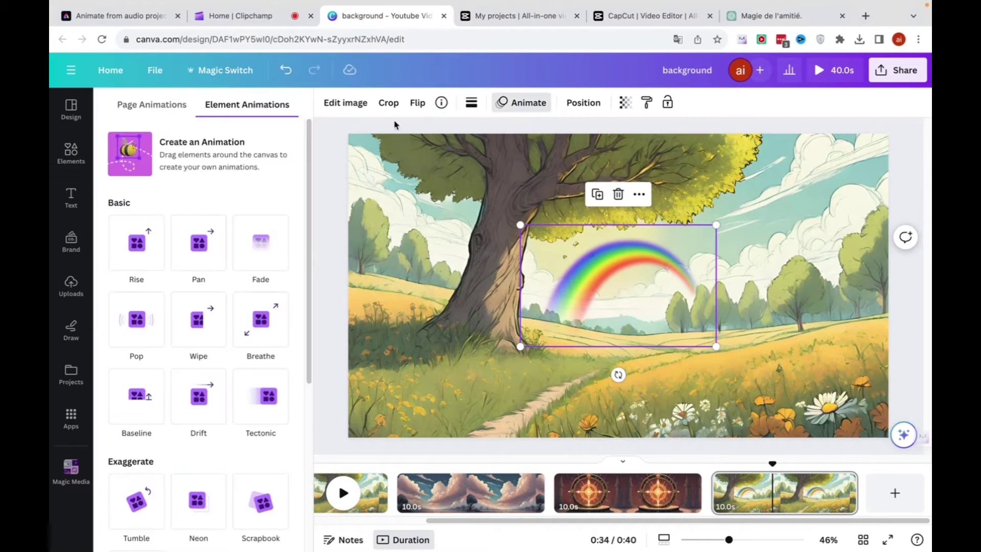
left_click(262, 330)
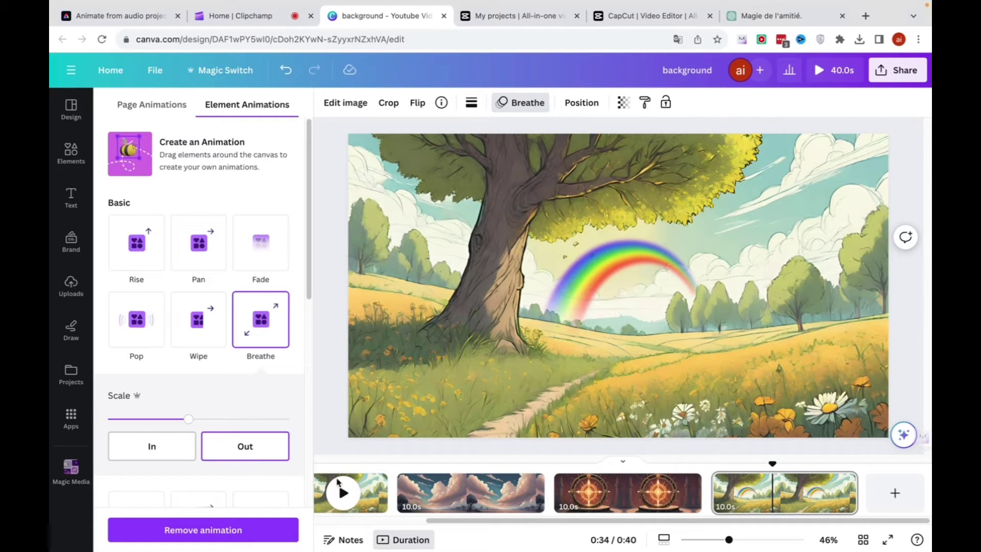
Open the download options for the four-page background design.
left_click(886, 73)
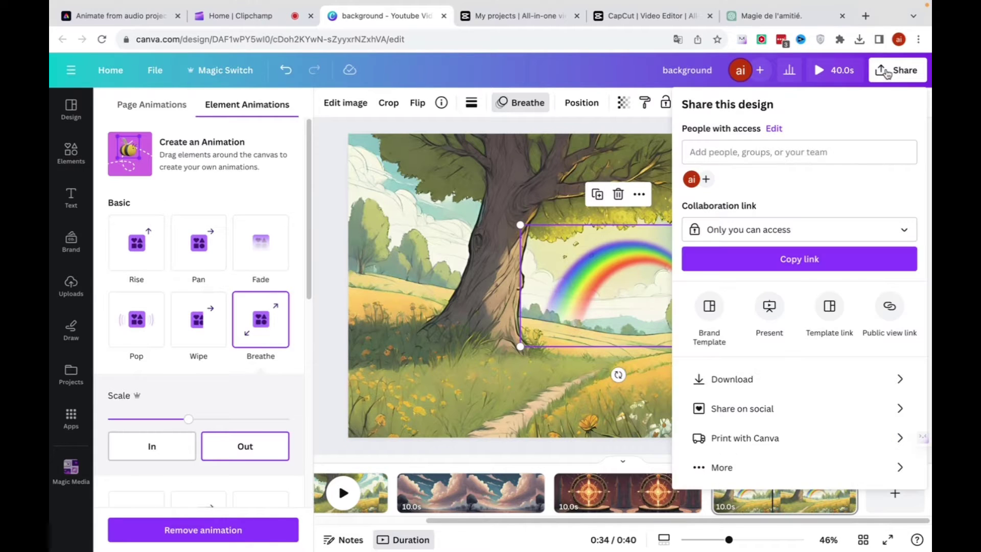
left_click(748, 380)
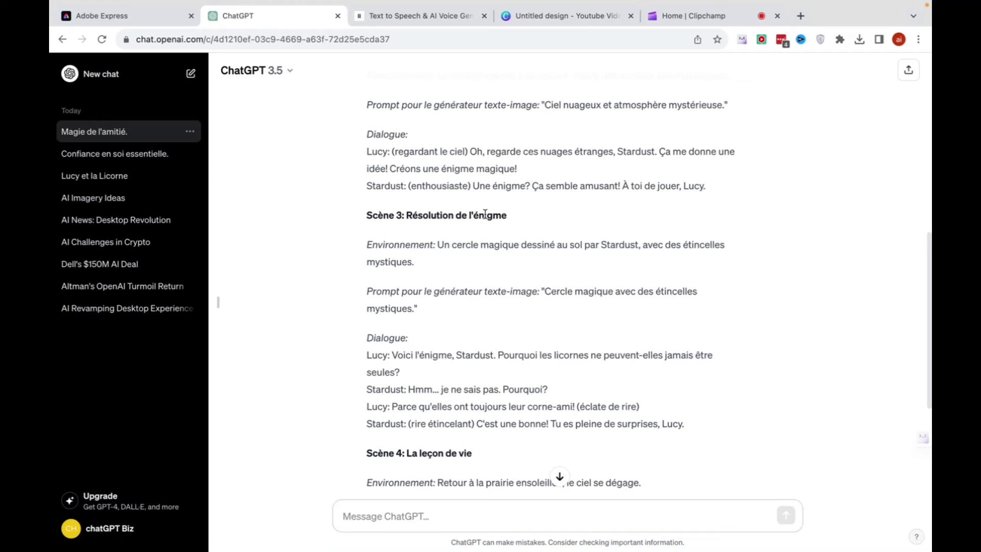
Review the scenes and dialogue in the ChatGPT script, including the Scene 3 dialogue between Lucy and Stardust.
scroll(485, 220, "up", 10)
scroll(483, 245, "down", 11)
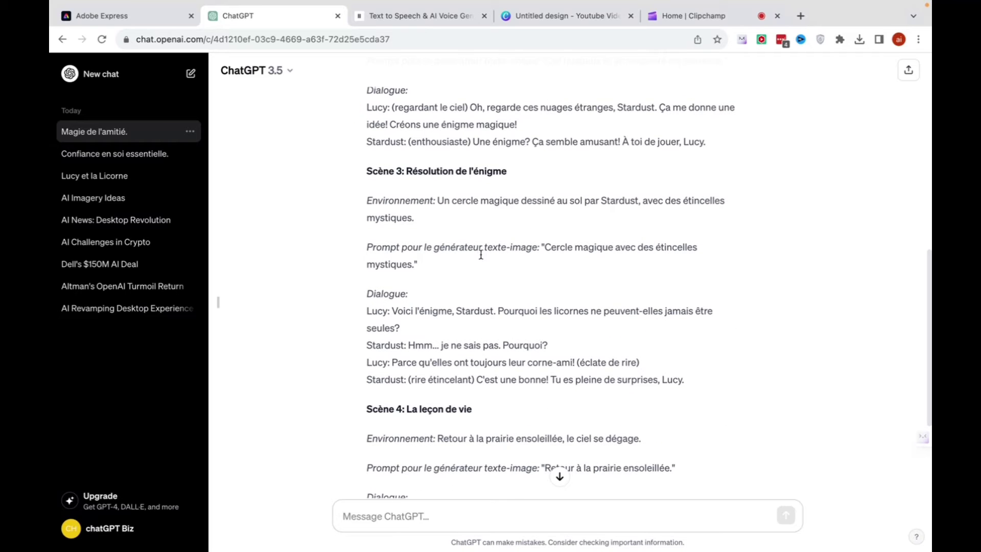
scroll(481, 271, "up", 1)
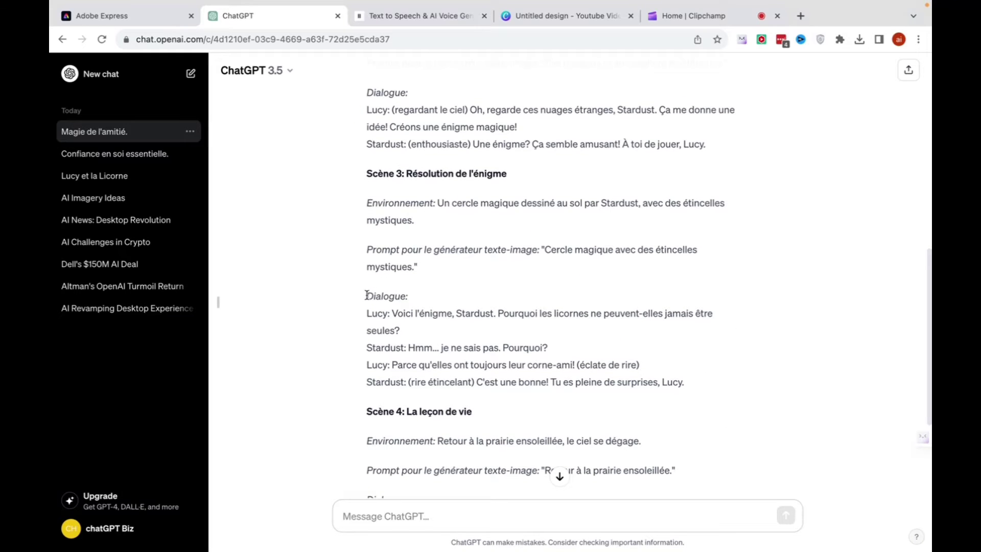
left_click_drag(366, 295, 475, 380)
left_click(493, 352)
scroll(390, 314, "up", 10)
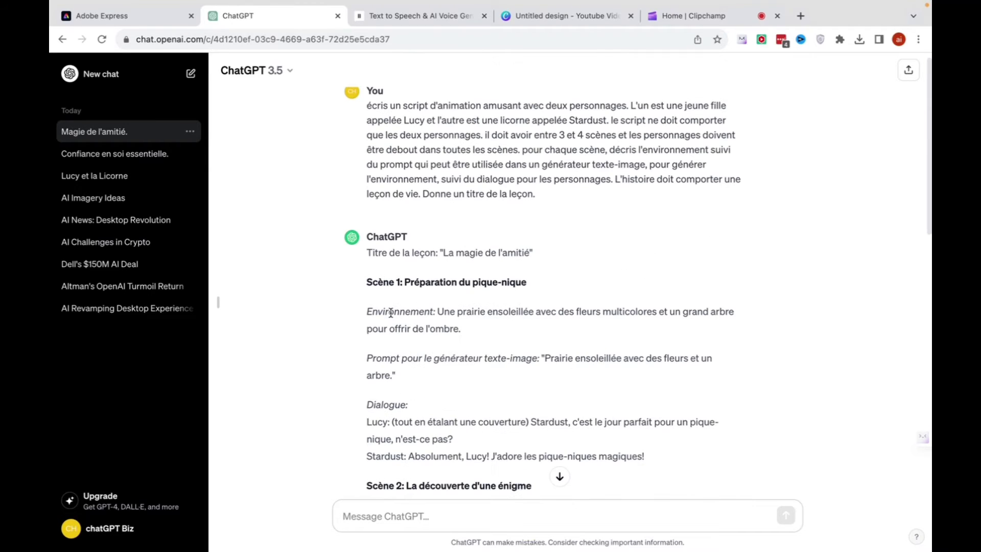
Switch to ElevenLabs Speech Synthesis and listen to the preview of the Mimi voice.
left_click(410, 22)
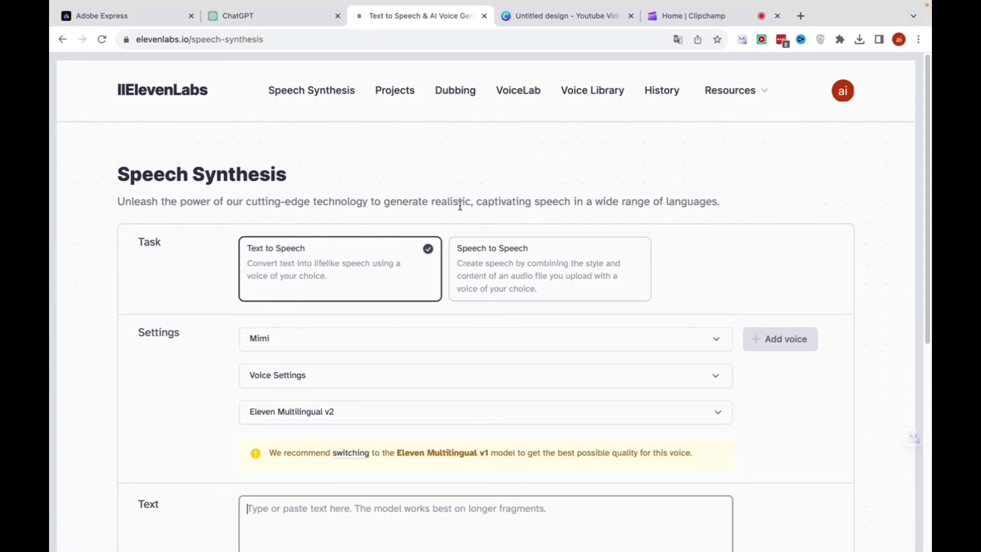
left_click(677, 338)
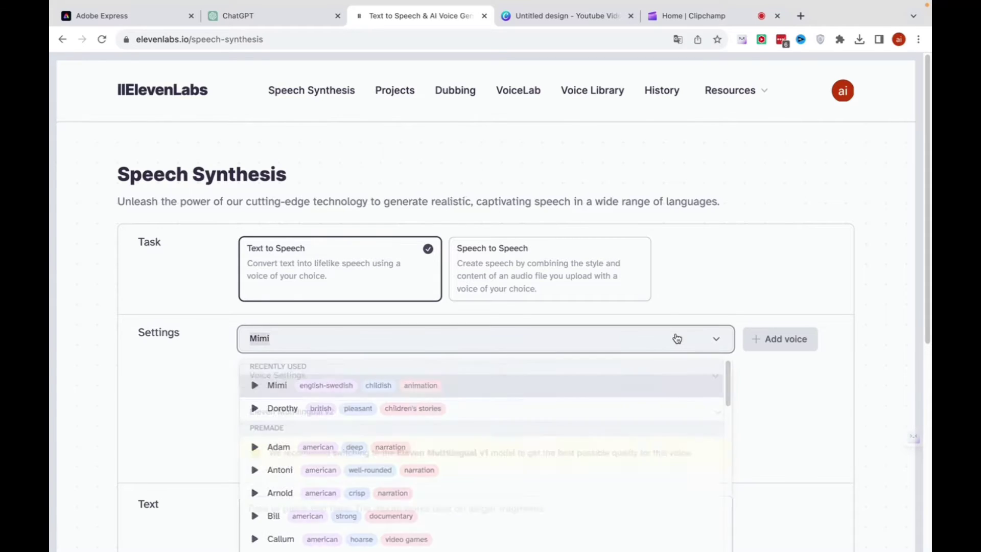
left_click(356, 343)
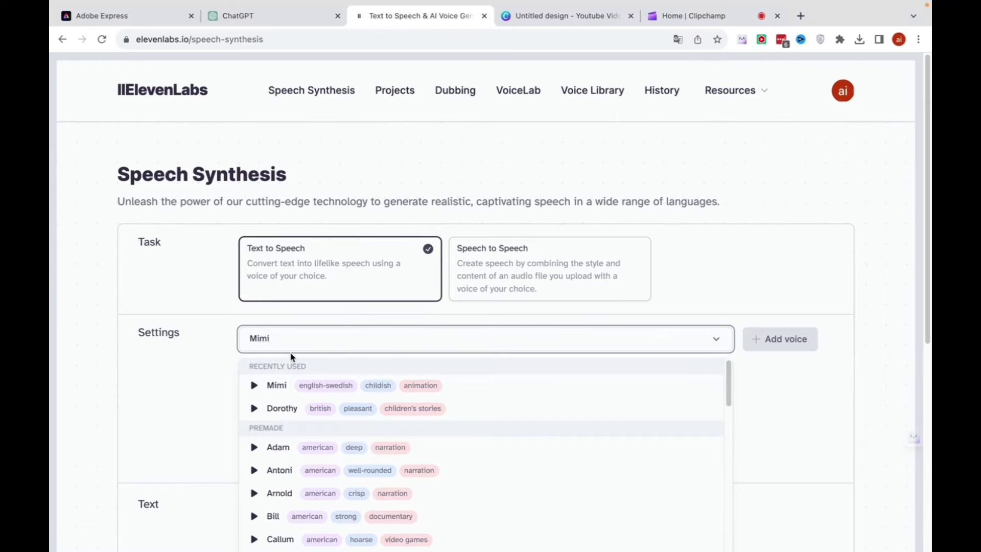
left_click(254, 386)
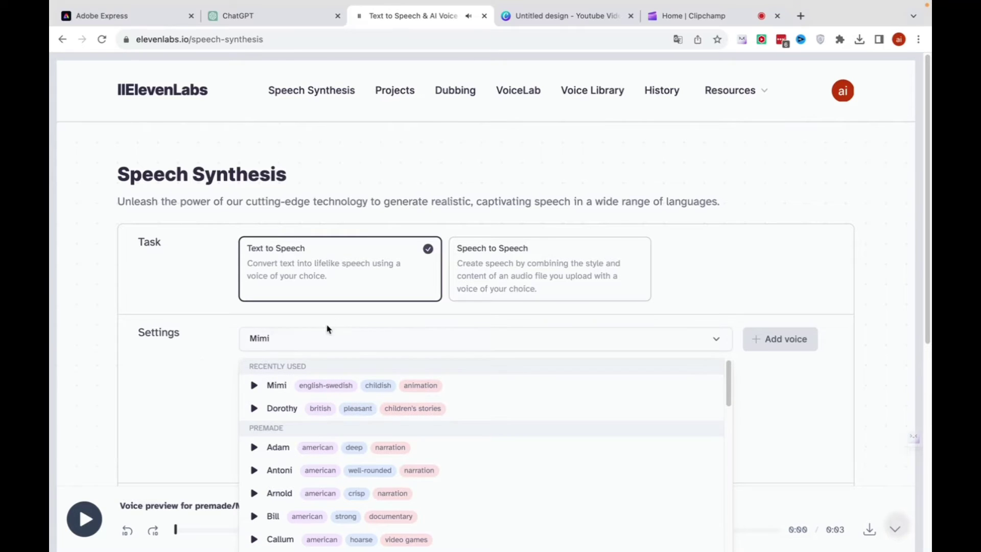
left_click(201, 365)
scroll(396, 412, "down", 5)
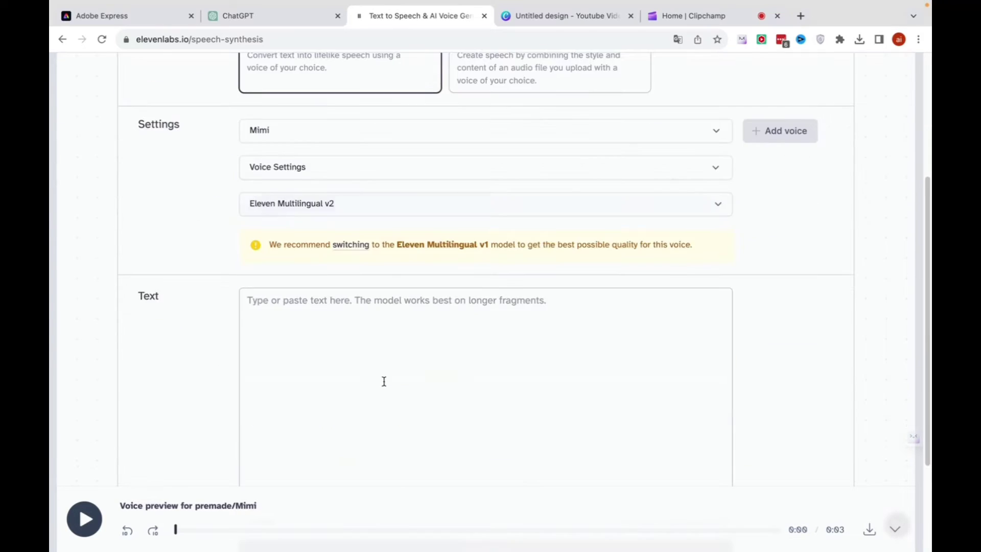
Switch to ChatGPT and copy Lucy's Scene 1 line "Stardust, c'est le jour parfait pour un pique-nique, n'est-ce pas?" without the stage direction.
left_click(250, 48)
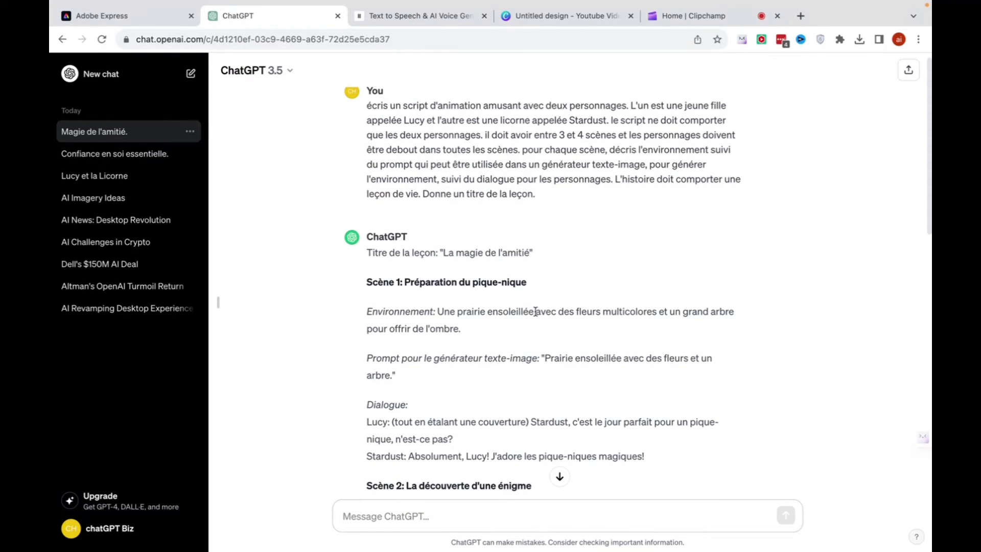
scroll(542, 329, "down", 2)
scroll(519, 332, "up", 2)
scroll(460, 338, "down", 3)
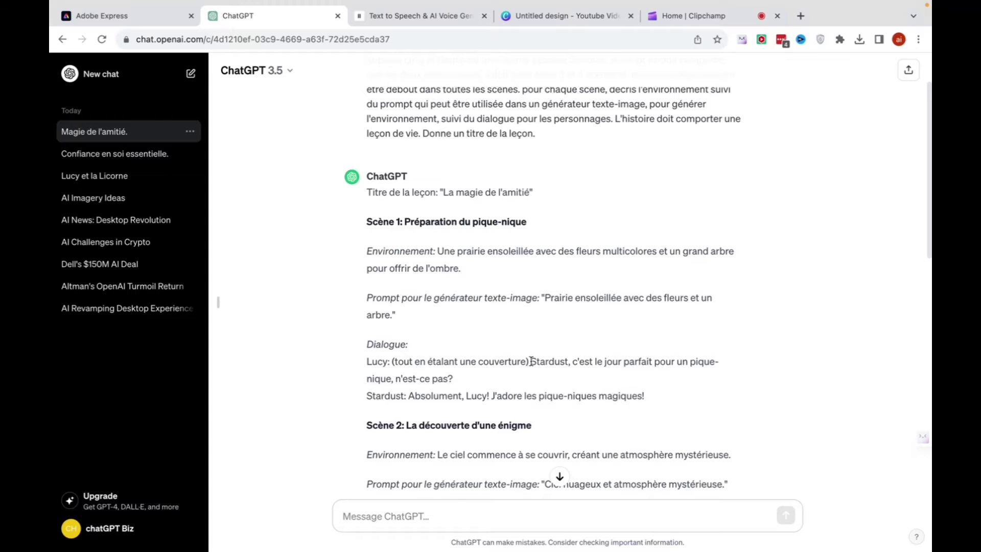
left_click_drag(531, 362, 557, 386)
key("ctrl+c")
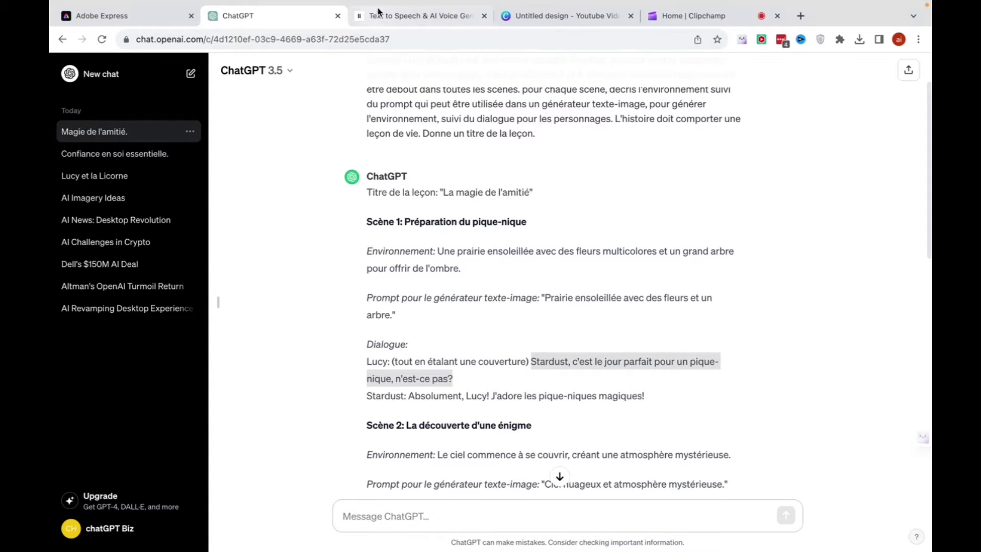
Paste Lucy's copied line into the ElevenLabs text and generate its speech with the Mimi voice.
left_click(420, 16)
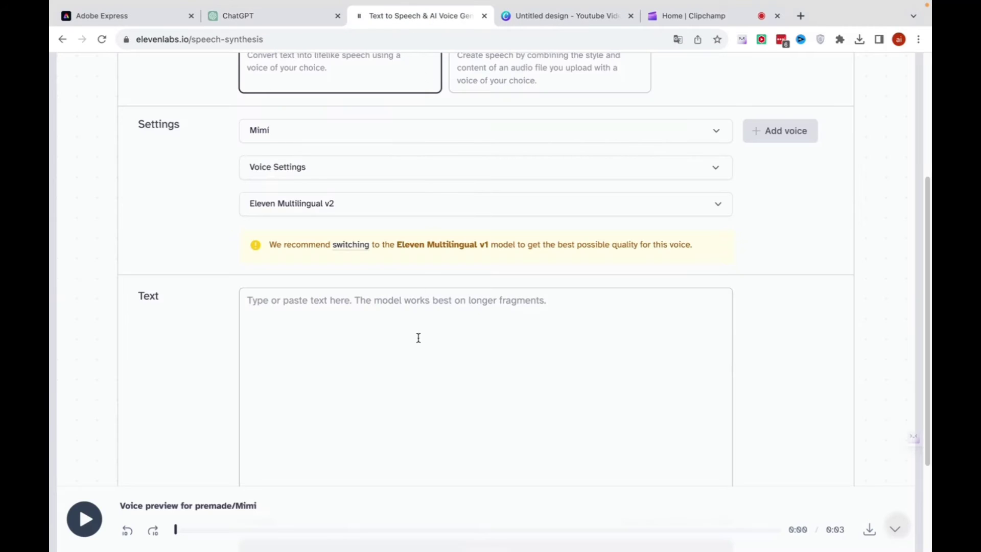
left_click(319, 304)
key("ctrl+v")
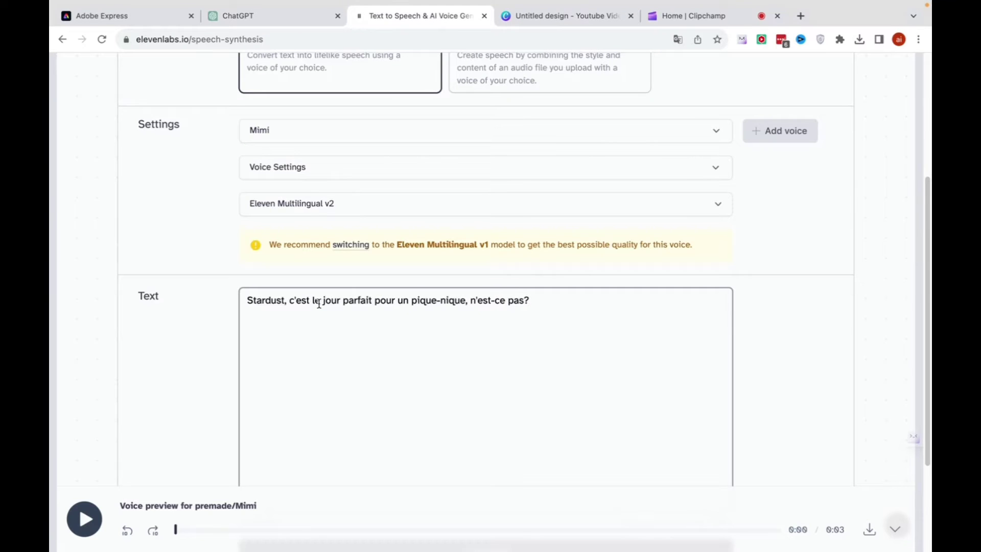
scroll(442, 315, "down", 3)
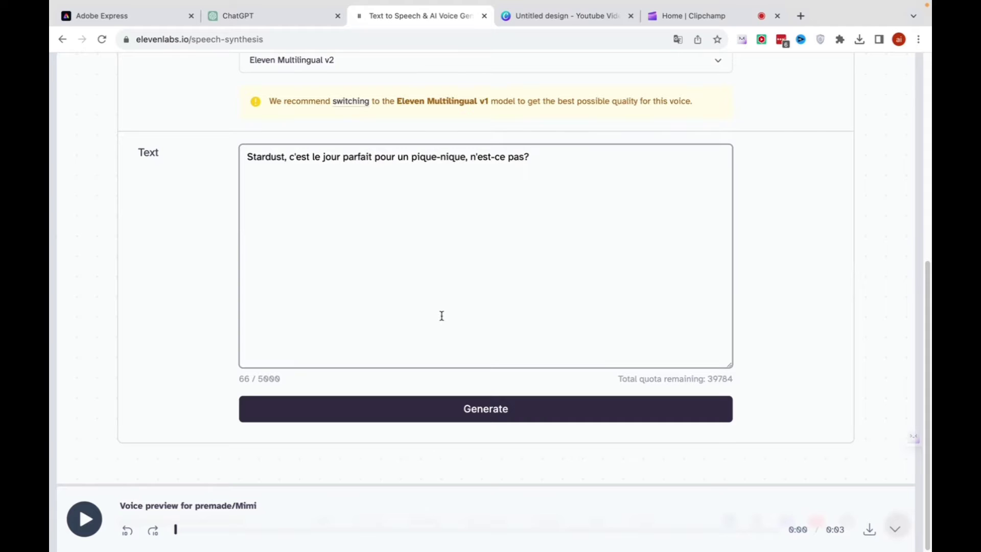
left_click(486, 411)
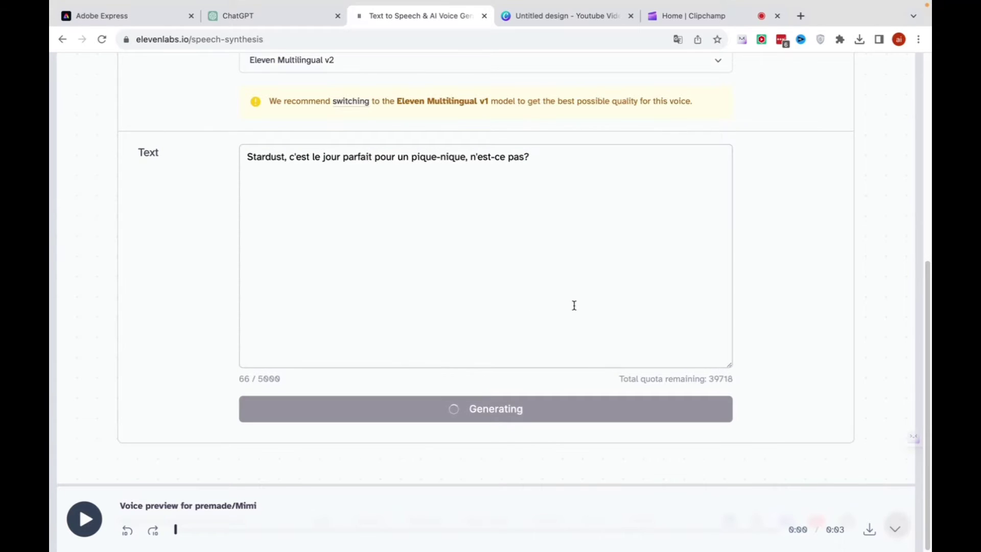
scroll(573, 305, "up", 3)
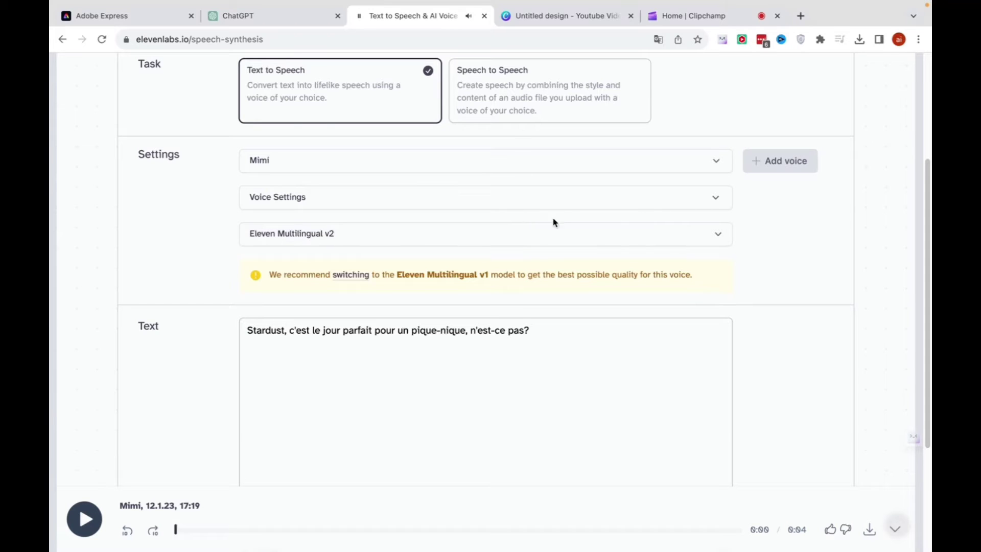
scroll(639, 347, "down", 5)
scroll(741, 364, "down", 1)
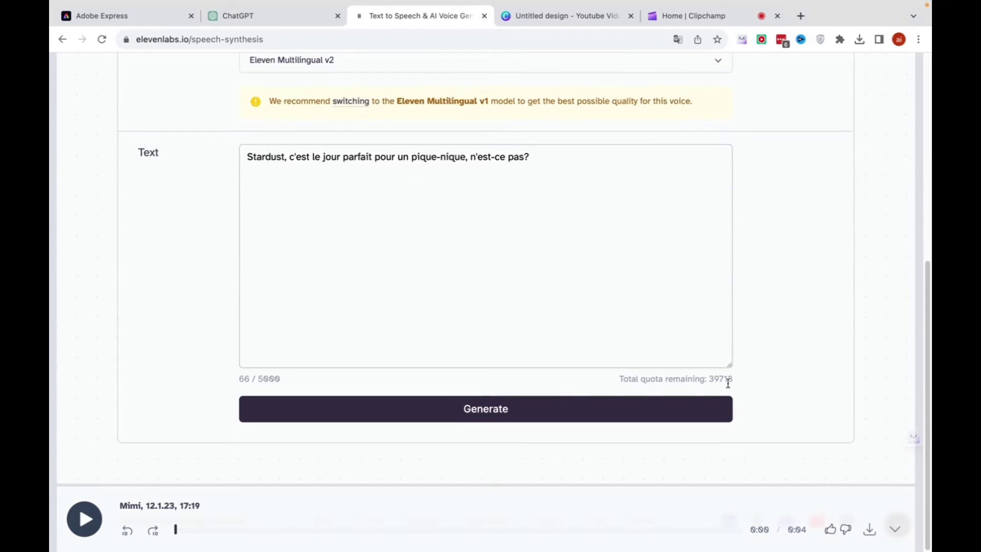
scroll(738, 382, "up", 1)
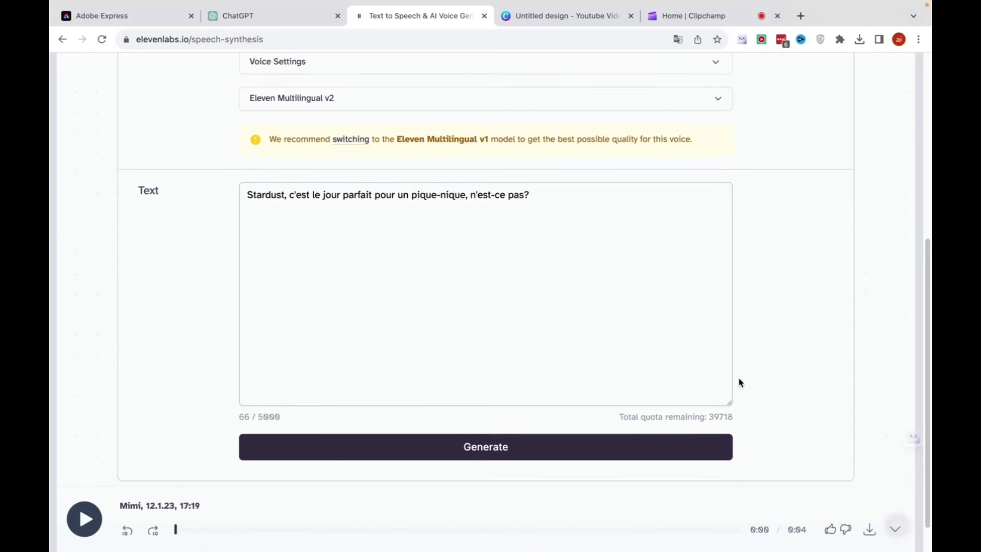
scroll(766, 404, "down", 1)
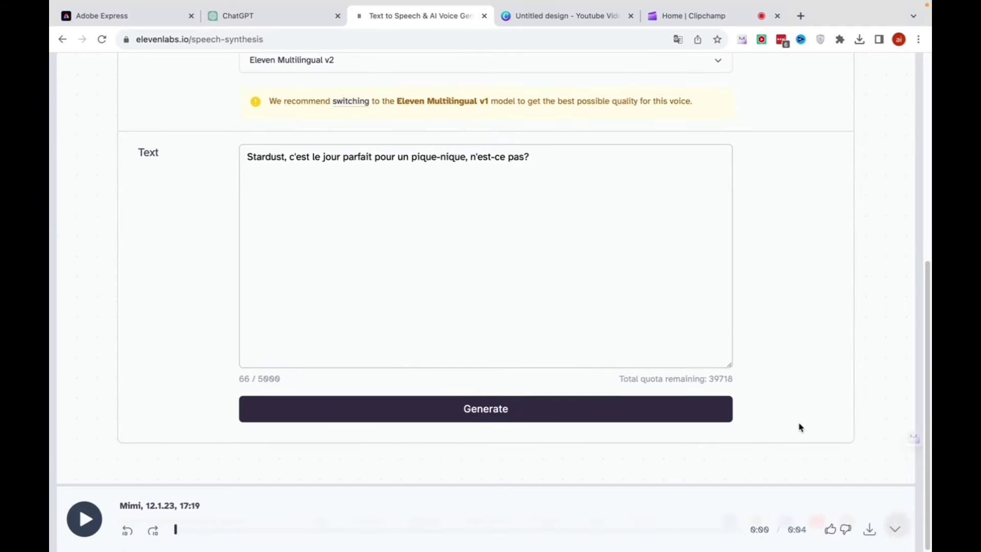
Download the generated Mimi speech into the Dessin Amimé IA folder under the file name Stardust1.
left_click(869, 531)
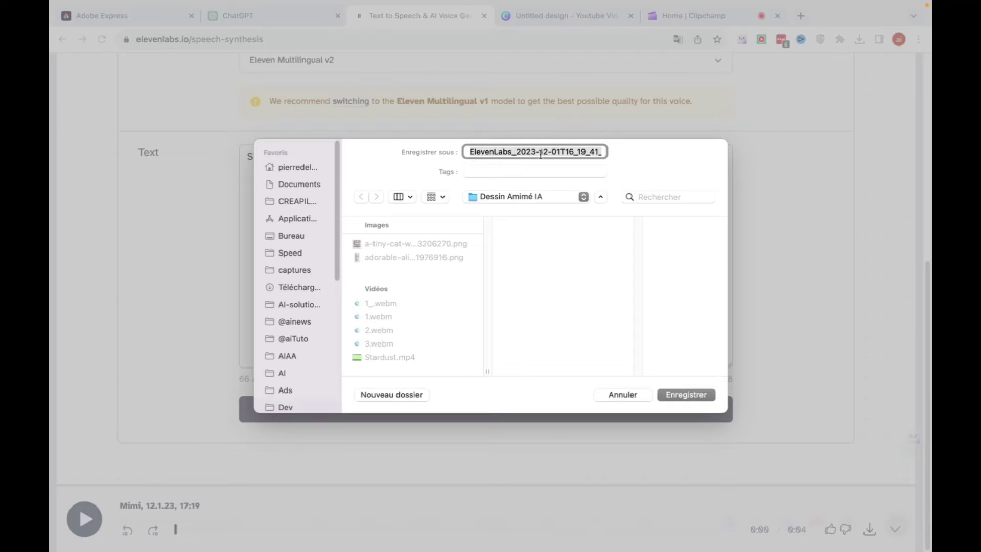
type("Stardust1")
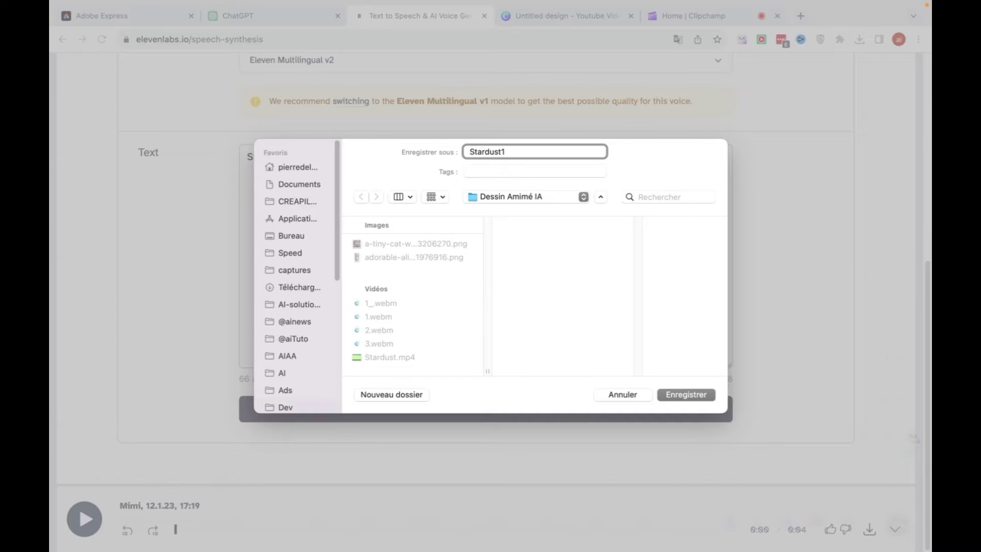
left_click(712, 397)
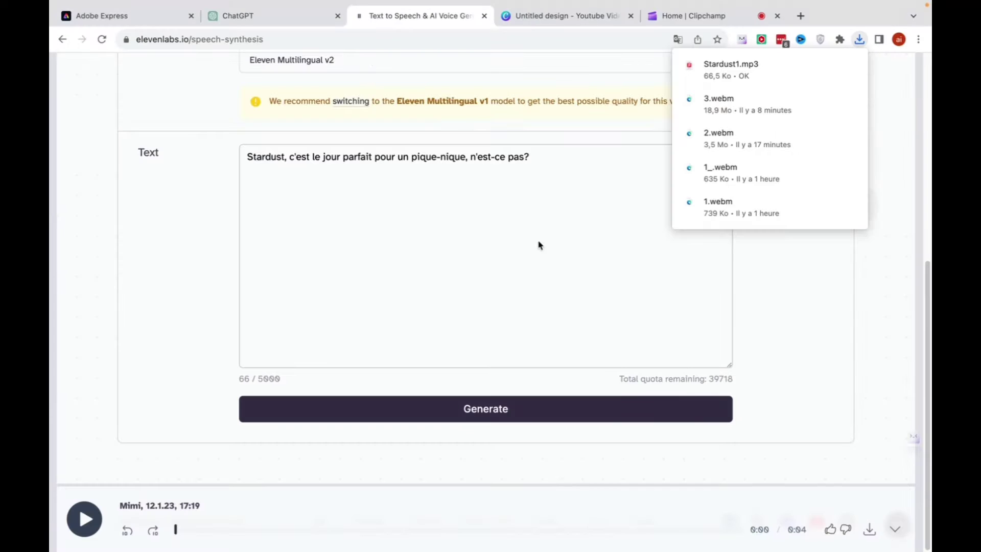
Switch to ChatGPT and copy Stardust's Scene 2 line "Une énigme? Ça semble amusant! À toi de jouer, Lucy." without the stage direction.
left_click(251, 20)
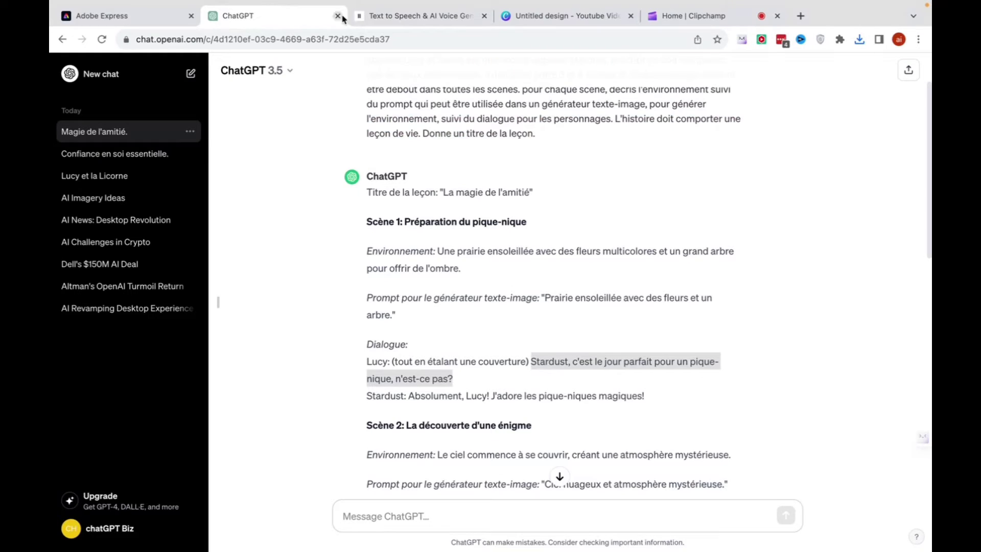
scroll(521, 307, "down", 4)
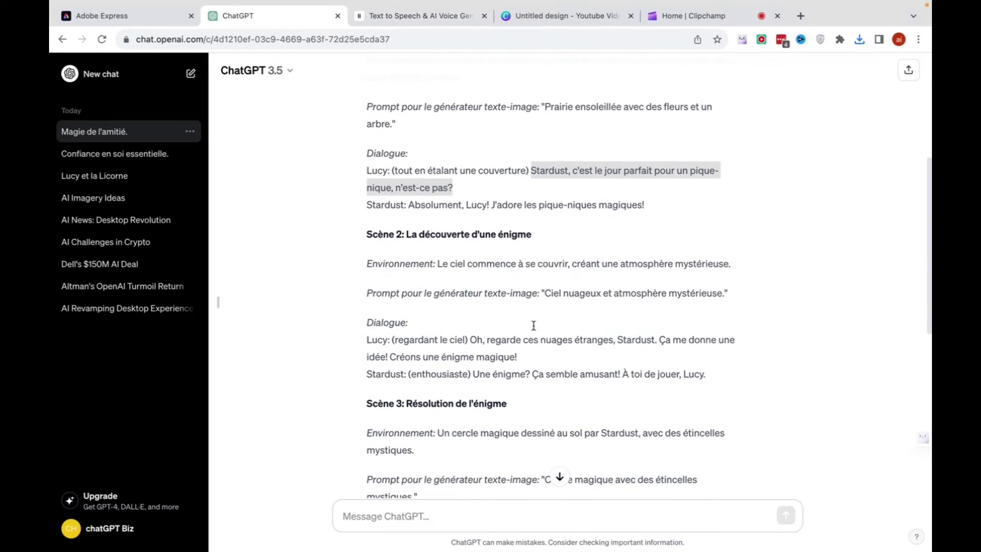
scroll(516, 327, "down", 3)
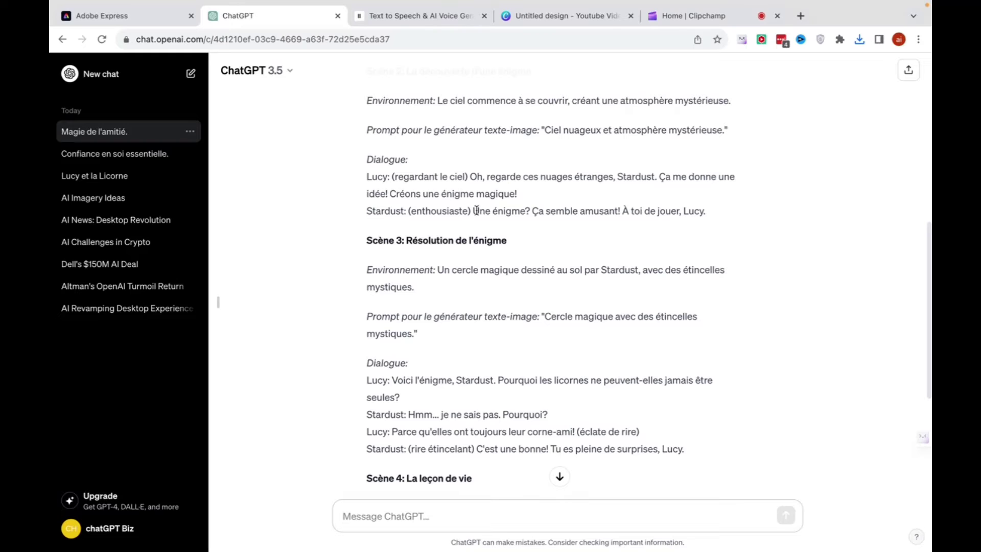
left_click_drag(474, 210, 711, 215)
key("ctrl+c")
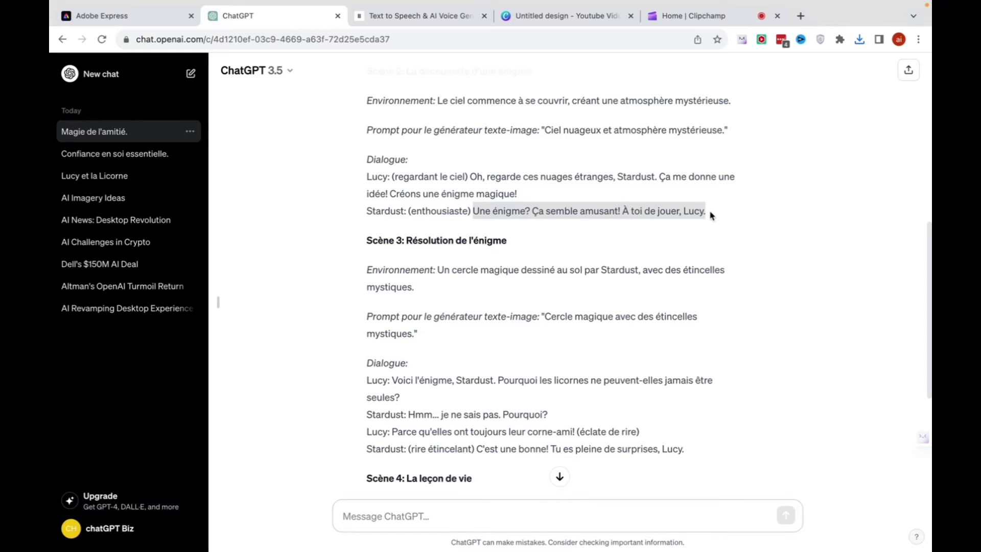
Replace the ElevenLabs text with Stardust's copied Scene 2 line and generate its speech with the Mimi voice.
left_click(431, 25)
triple_click(339, 158)
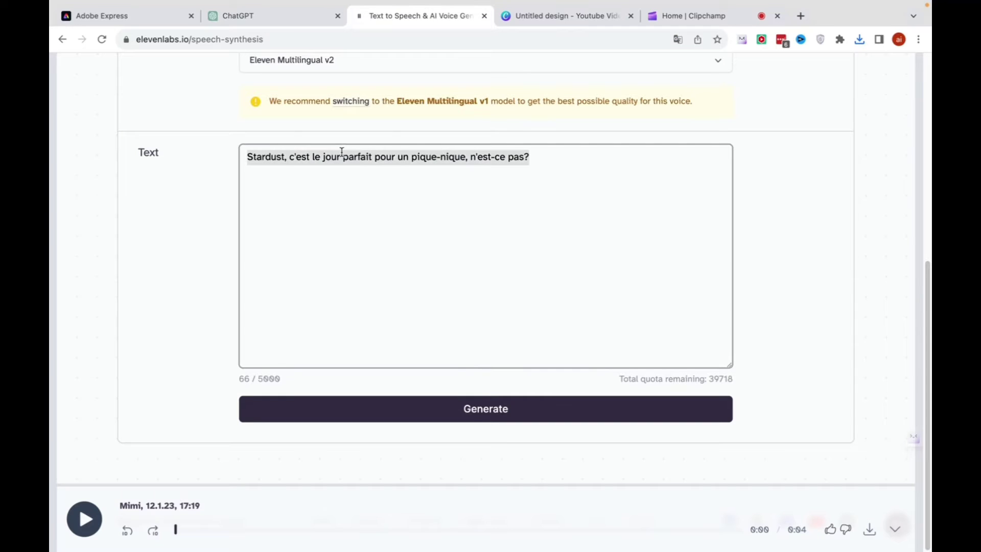
key("ctrl+v")
left_click(569, 415)
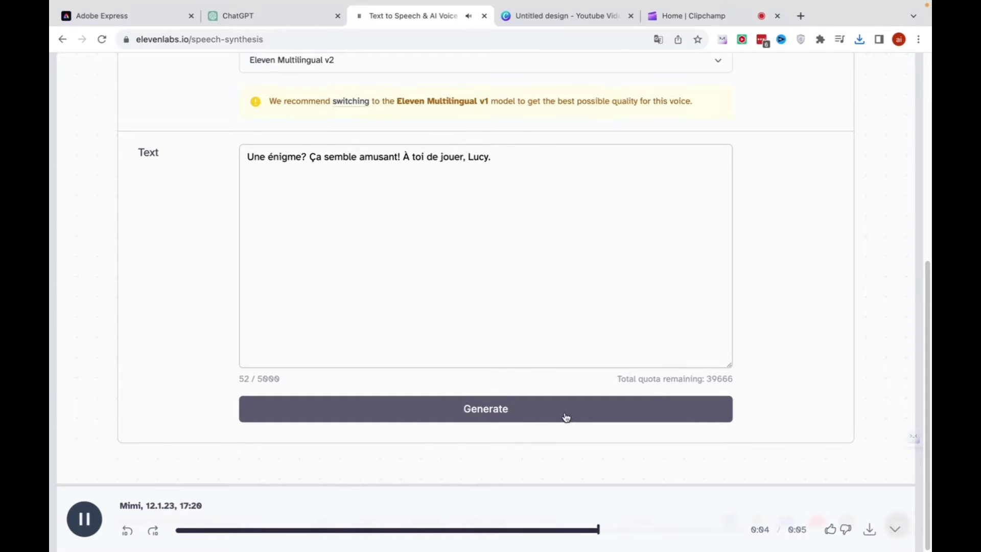
Return to ChatGPT and select Stardust's Scene 4 line from "Tu as raison, Lucy." to "montré cela aujourd'hui.", leaving out the stage direction.
key("ctrl+shift+Tab")
scroll(503, 408, "down", 5)
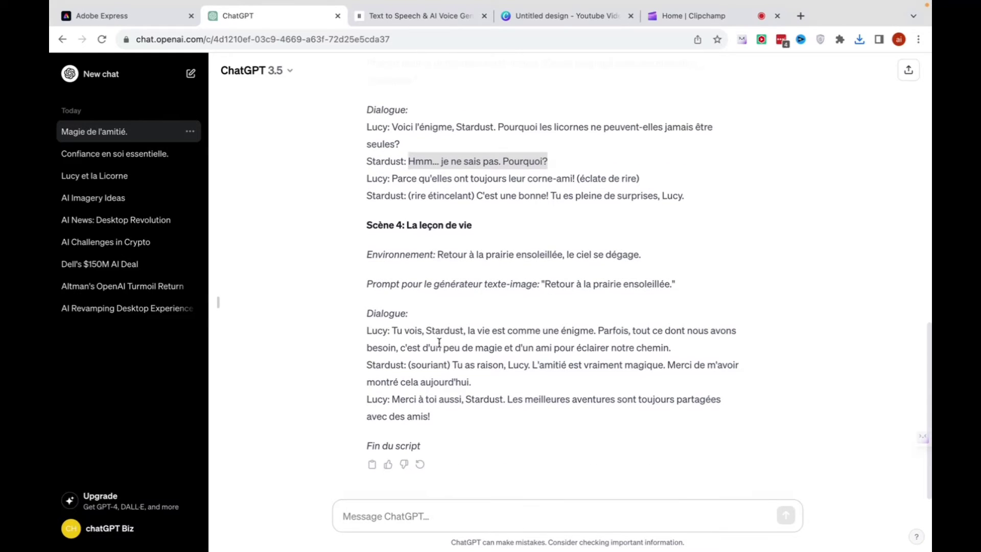
left_click(438, 342)
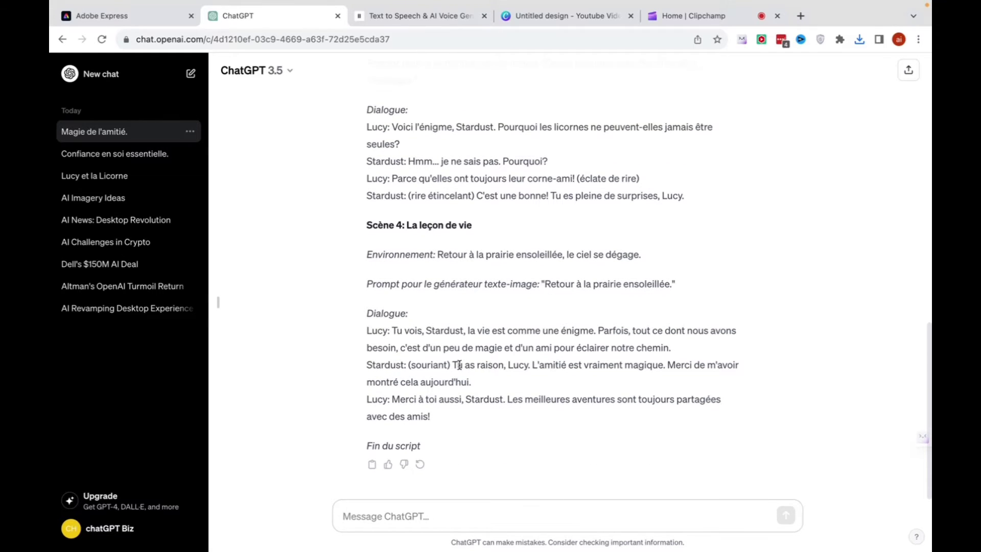
left_click_drag(453, 365, 606, 387)
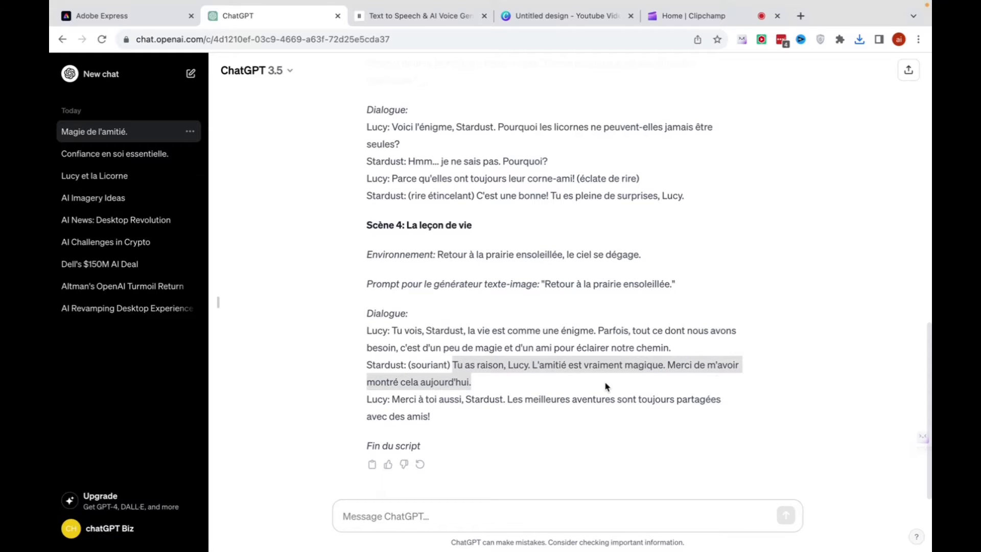
Switch to ElevenLabs and replace the speech text with "Absolument, Lucy! J'adore les pique-niques magiques!".
left_click(435, 17)
scroll(383, 178, "up", 5)
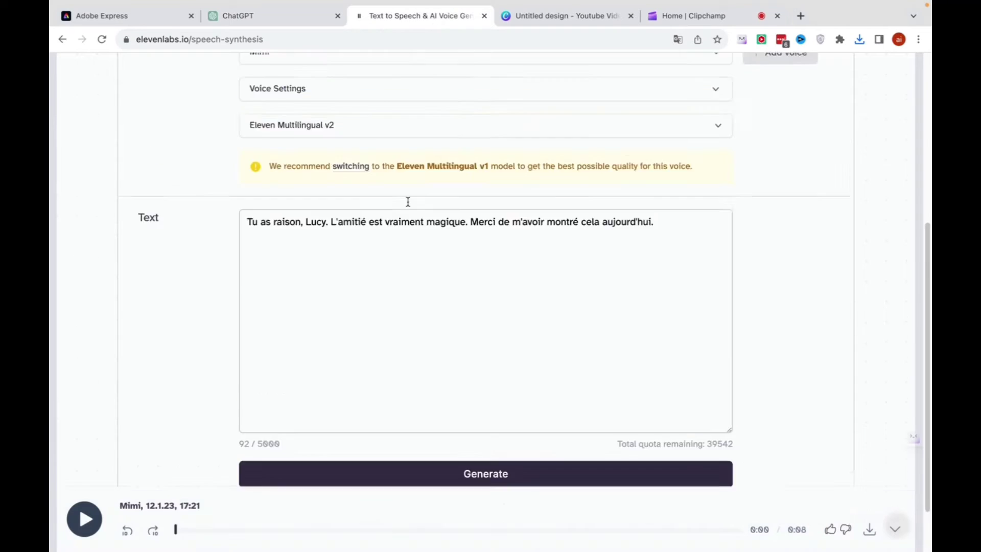
triple_click(356, 408)
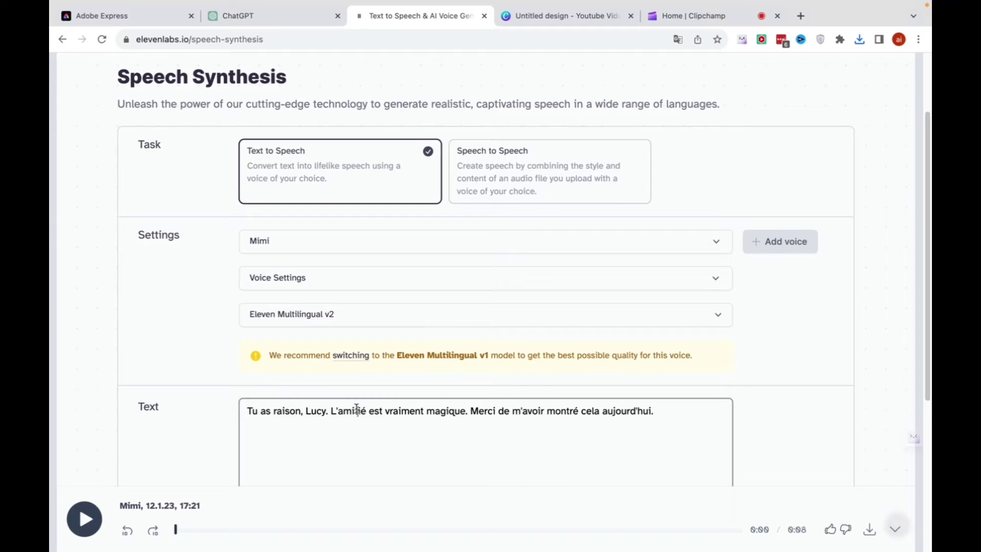
type("Absolument, Lucy! J'adore les pique-niques magiques!")
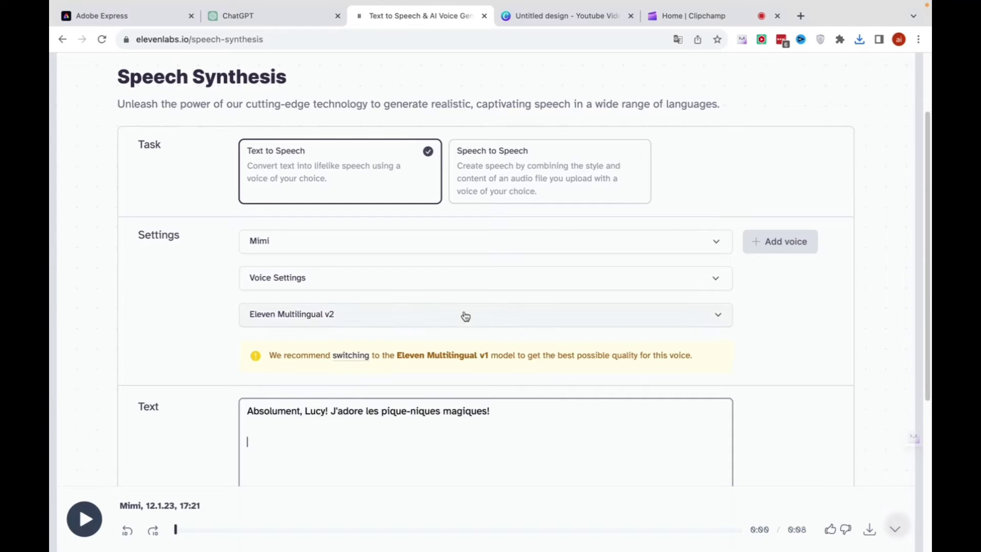
Listen to the Dorothy and Mimi voice previews and look over the available voices.
left_click(448, 247)
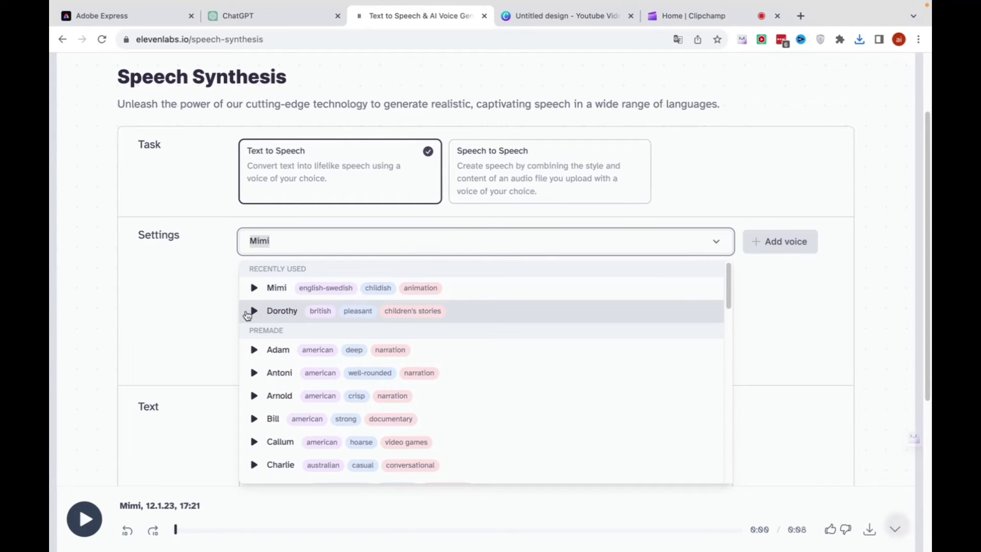
left_click(253, 311)
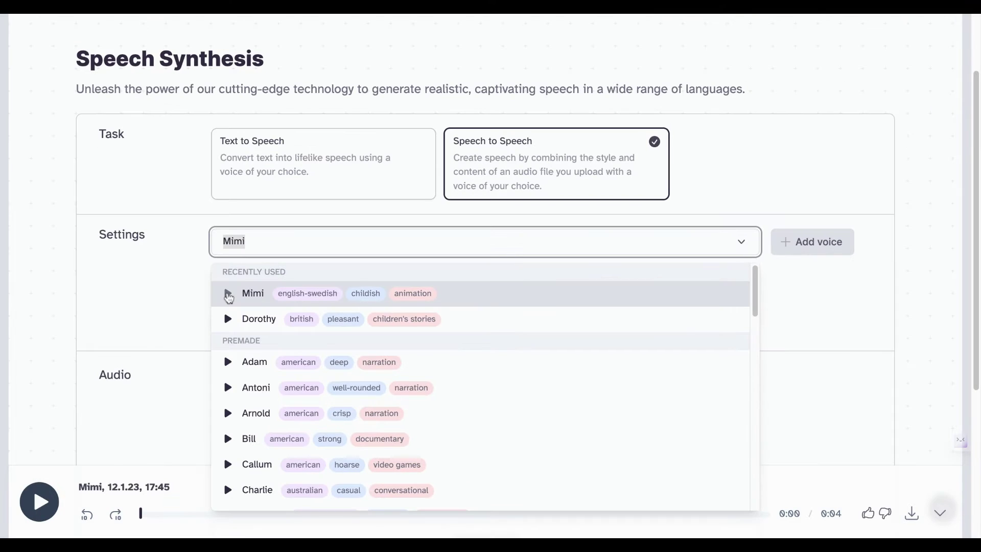
left_click(229, 295)
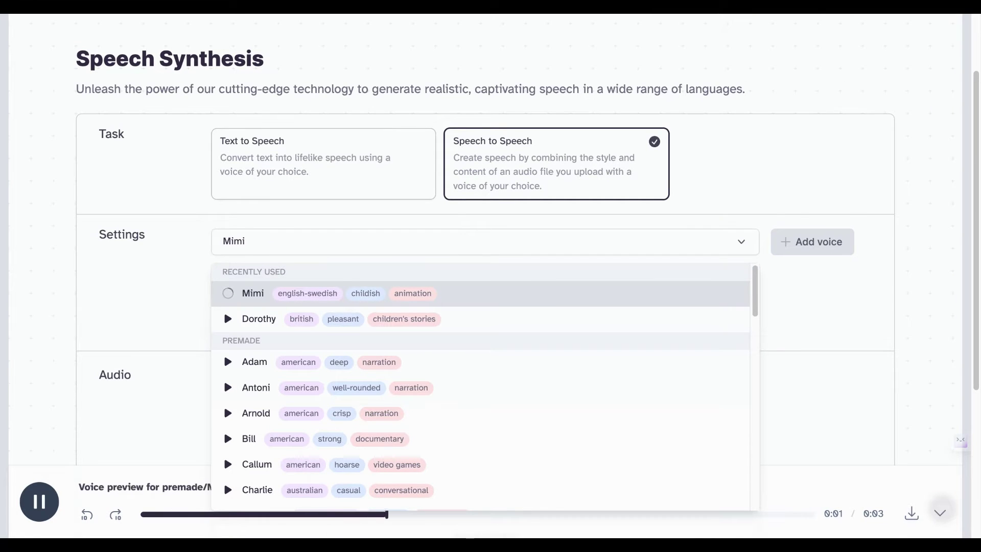
left_click(228, 321)
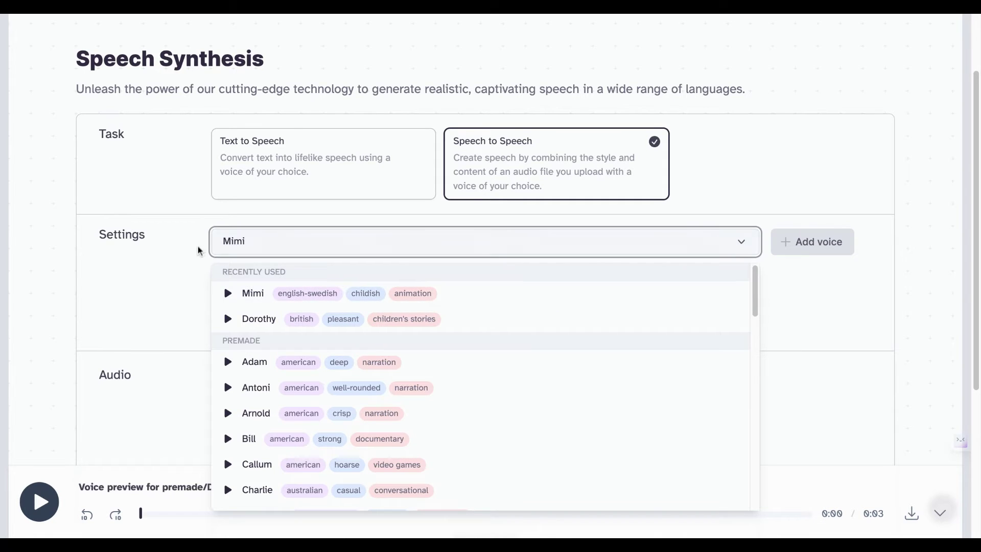
left_click(183, 252)
left_click(291, 240)
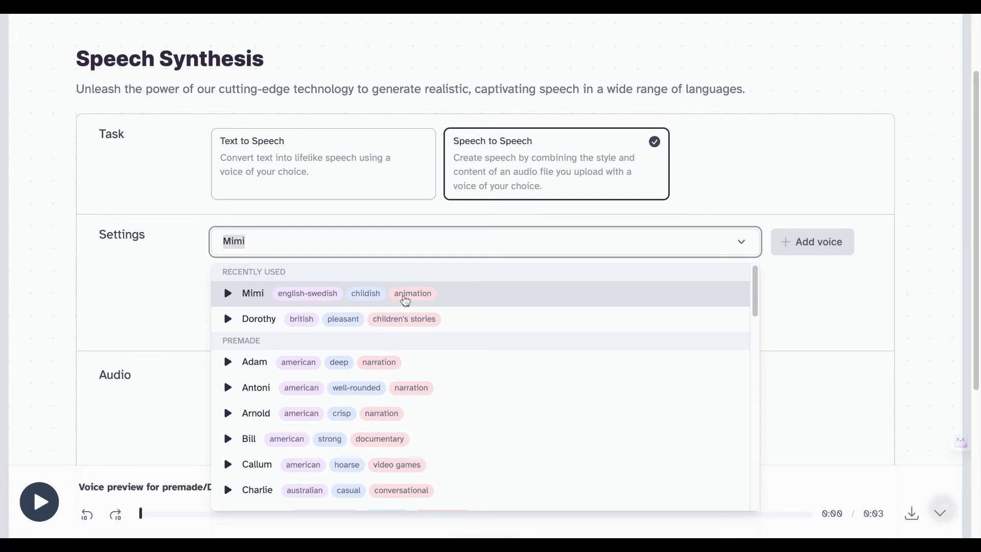
left_click(282, 236)
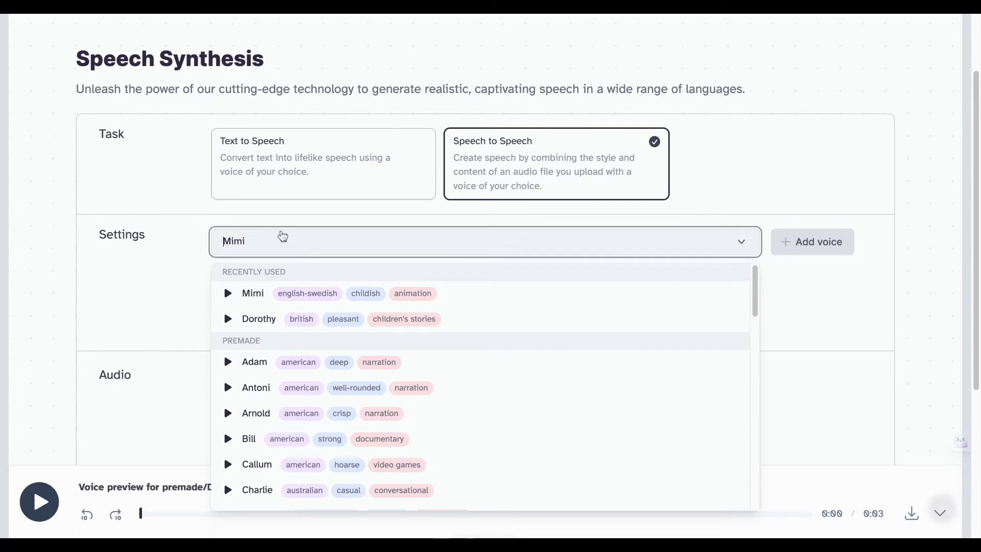
left_click(179, 207)
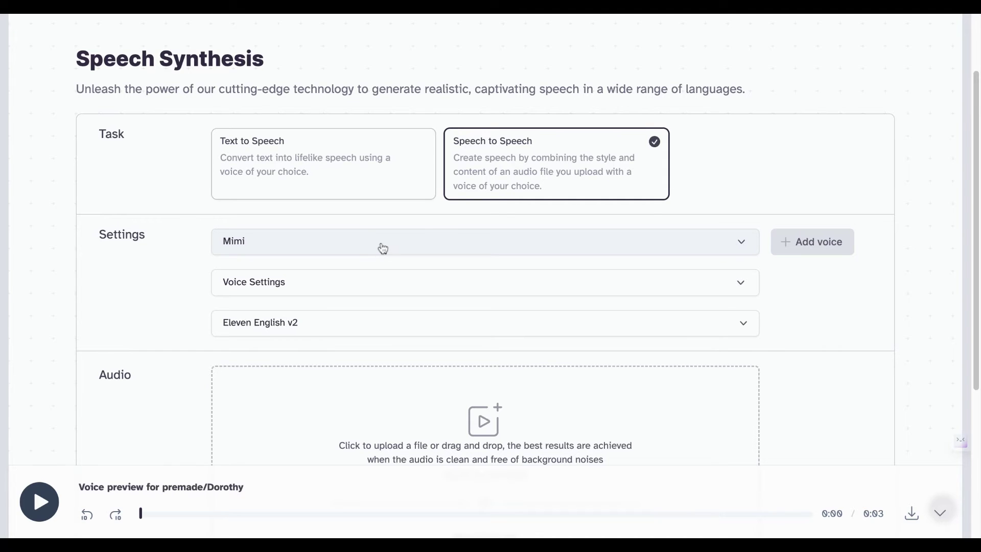
Examine the Mimi voice settings and the model offered for Speech to Speech.
scroll(383, 249, "down", 2)
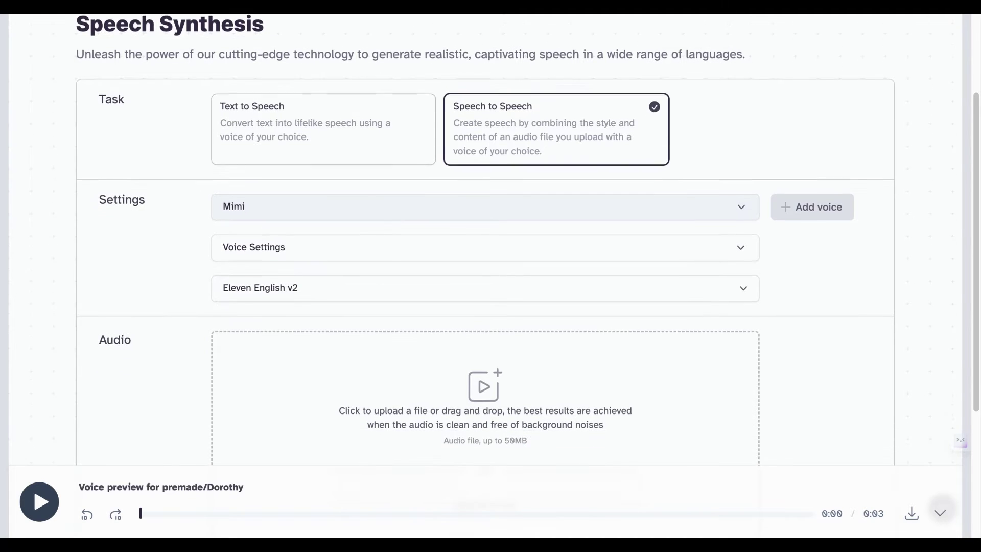
left_click(351, 219)
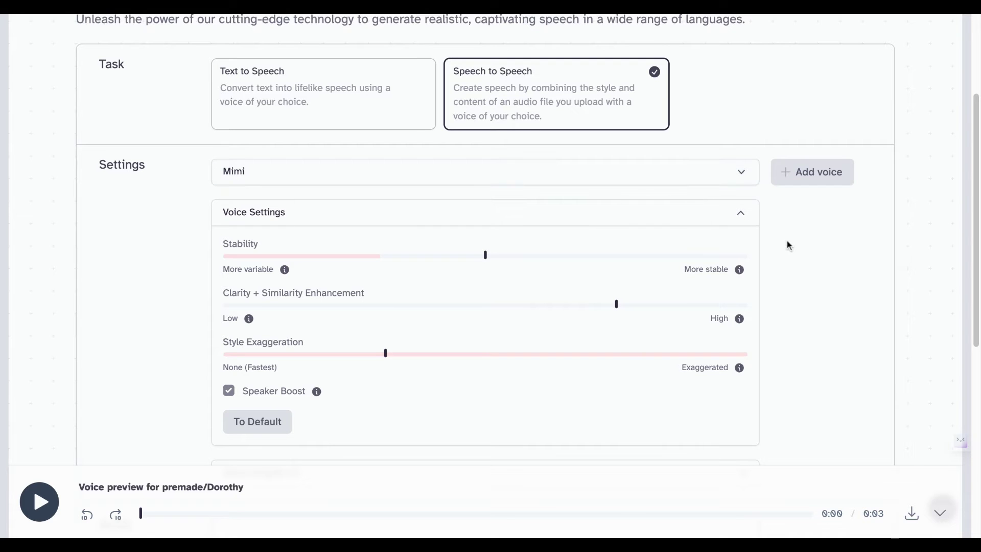
left_click(749, 218)
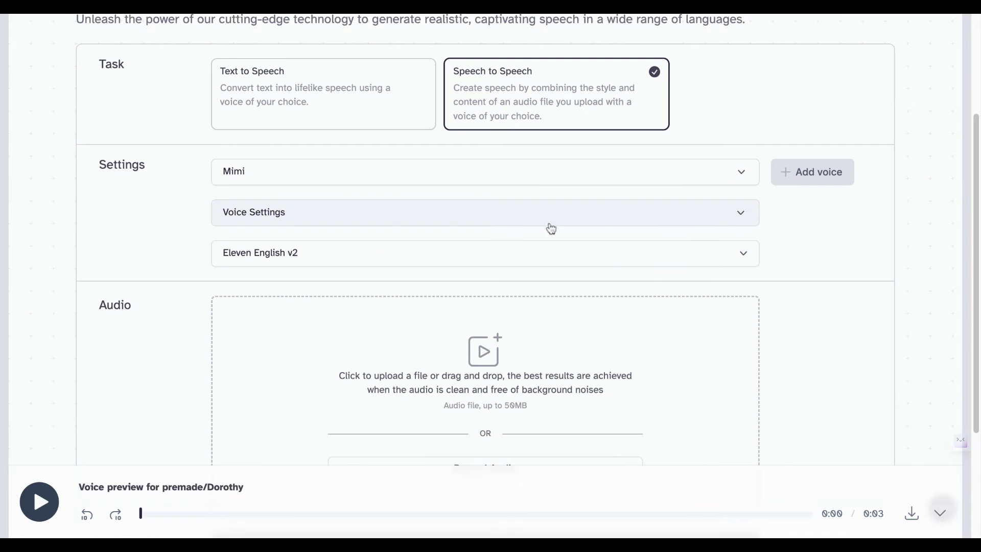
left_click(342, 255)
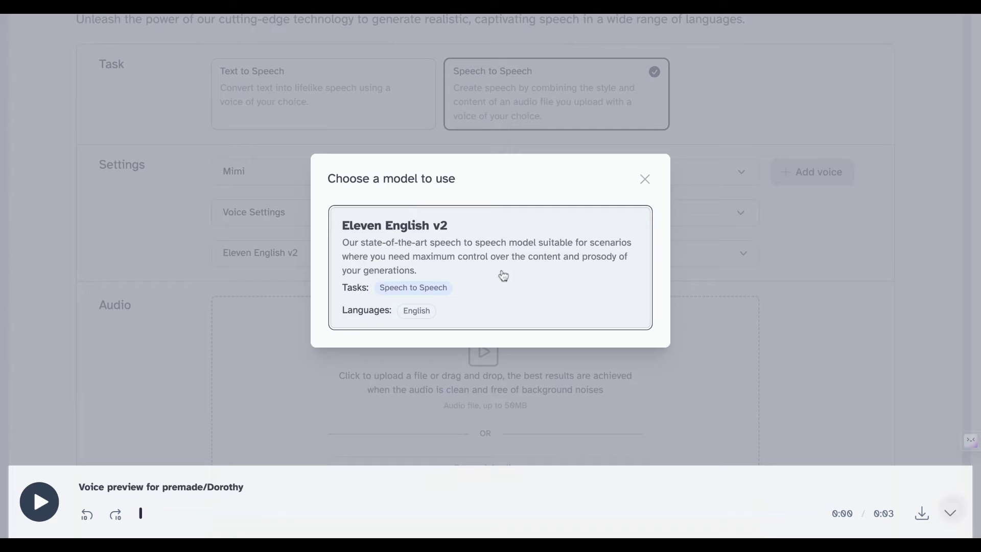
left_click(646, 181)
scroll(431, 234, "up", 1)
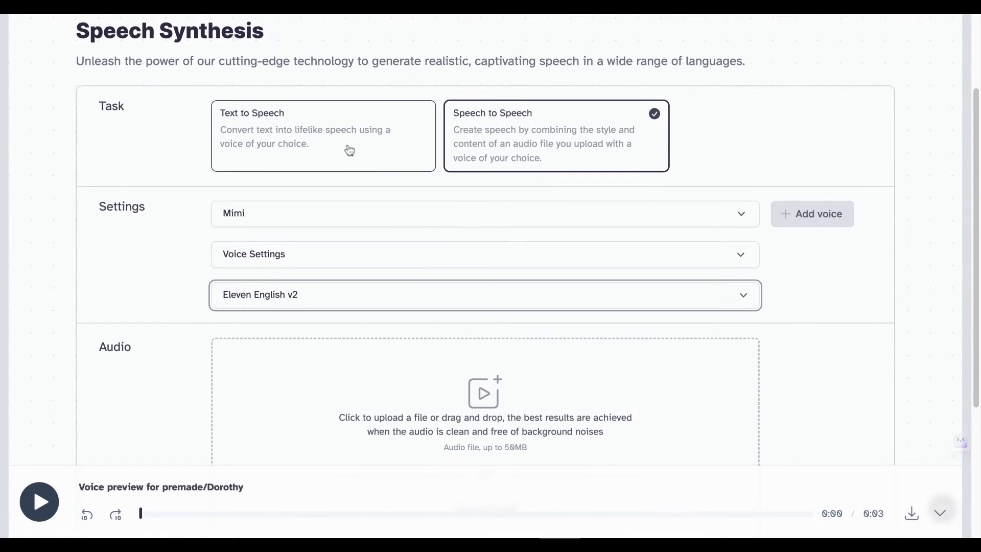
Change the task to Text to Speech and review its available models and their supported languages.
left_click(349, 149)
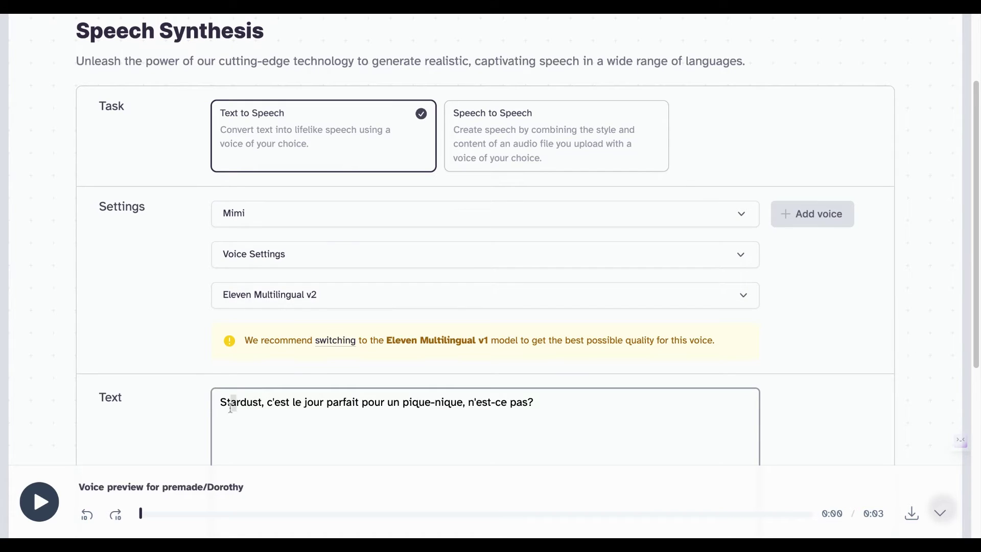
left_click_drag(231, 406, 564, 431)
left_click(566, 430)
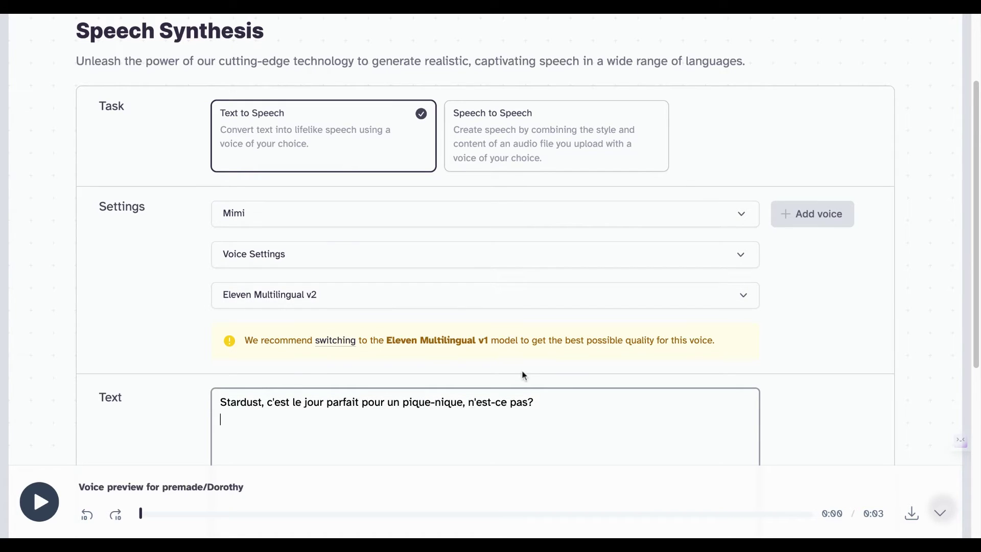
left_click(429, 304)
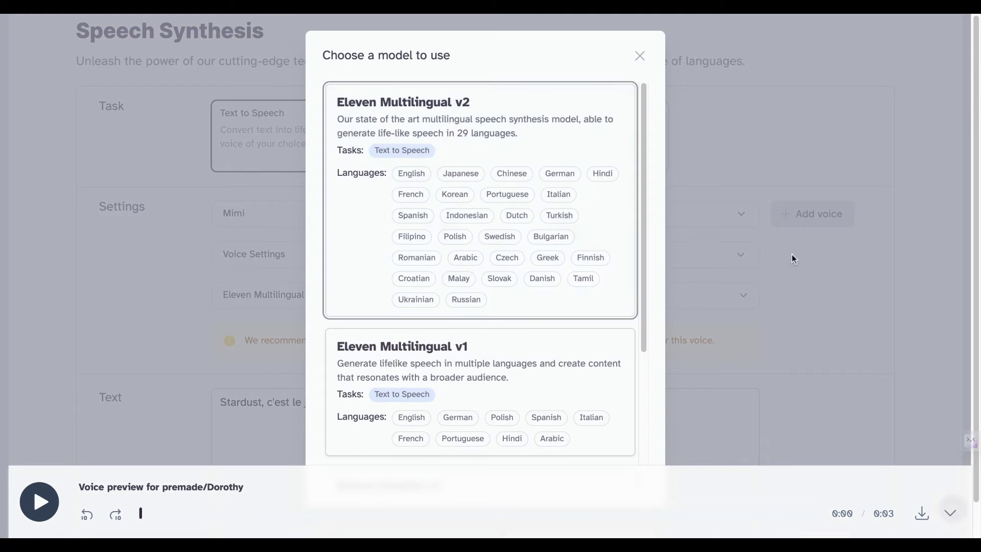
left_click(791, 253)
Generate the speech for Lucy's picnic line with the Mimi voice and the Eleven Multilingual v2 model.
scroll(615, 335, "down", 4)
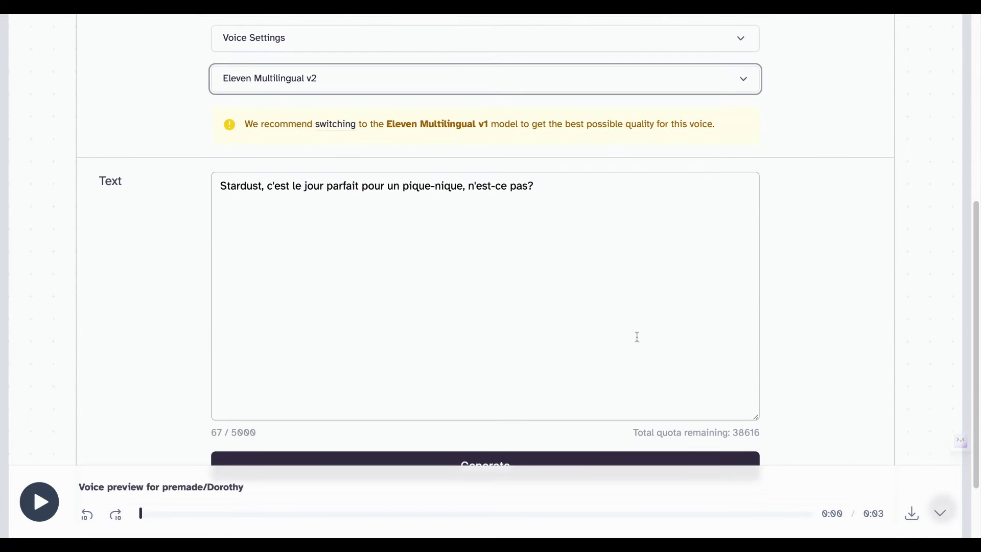
scroll(480, 241, "down", 2)
left_click(489, 393)
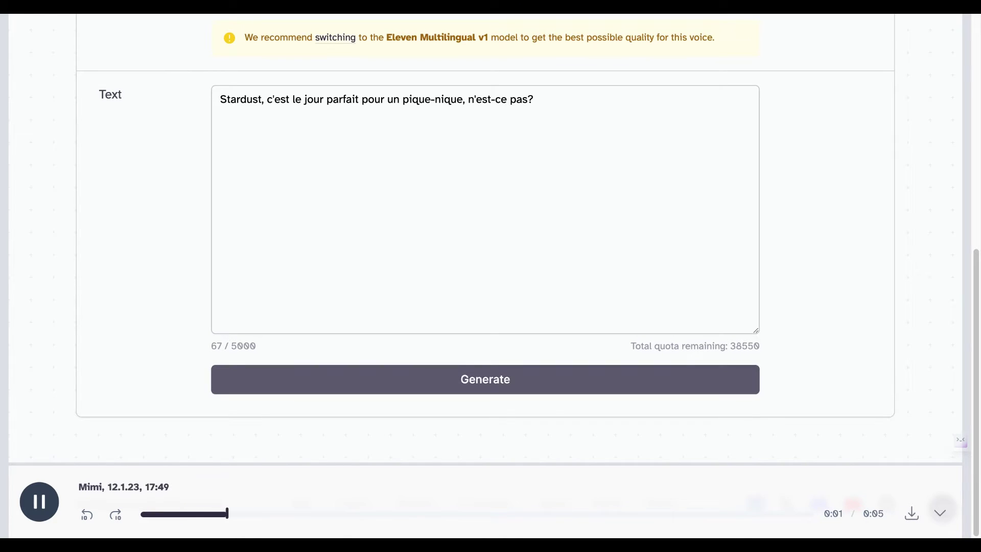
Set the Text to Speech model to Eleven Multilingual v1 for Lucy's picnic line.
scroll(462, 258, "up", 3)
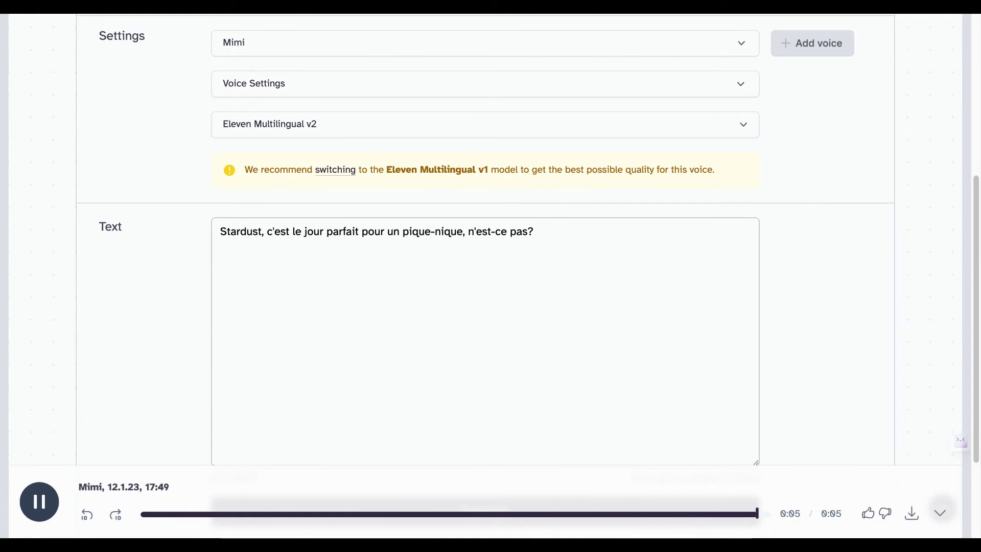
scroll(481, 267, "up", 4)
left_click(498, 307)
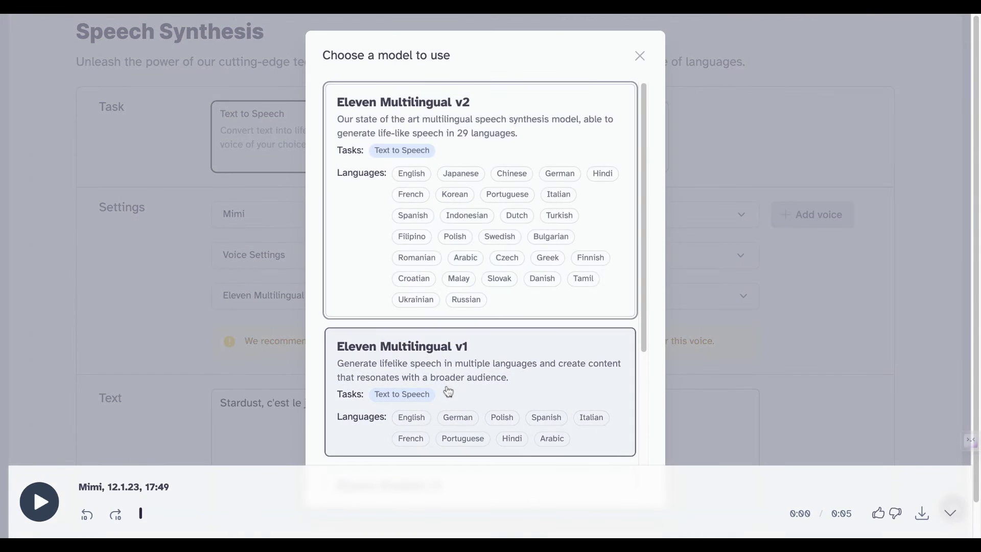
left_click(512, 375)
scroll(510, 375, "down", 4)
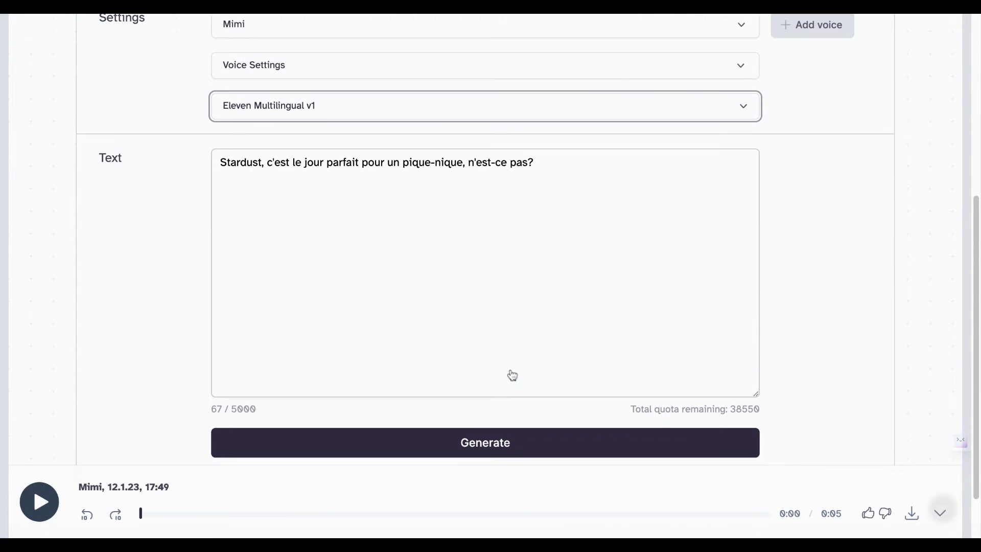
Generate the speech for Lucy's picnic line and for "Oh, regarde ces nuages étranges, Stardust. Ça me donne une idée! Créons une énigme magique!".
left_click(475, 440)
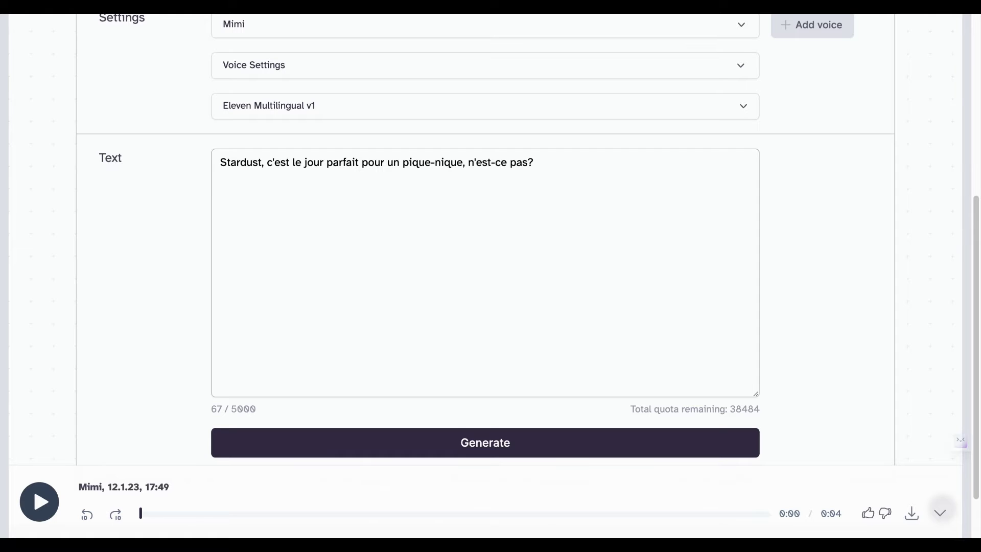
triple_click(374, 165)
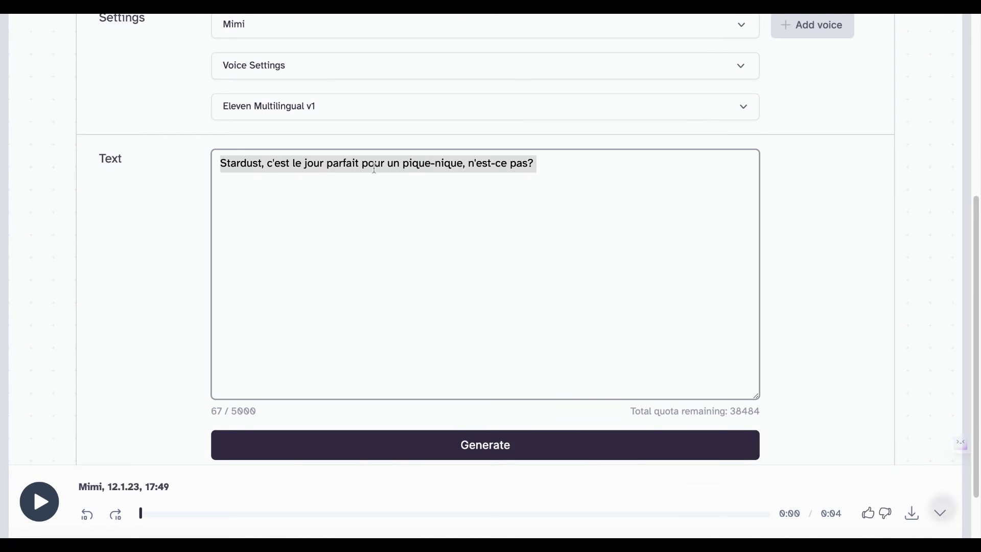
type("Oh, regarde ces nuages étranges, Stardust. Ça me donne une idée! Créons une énigme magique!")
left_click(564, 446)
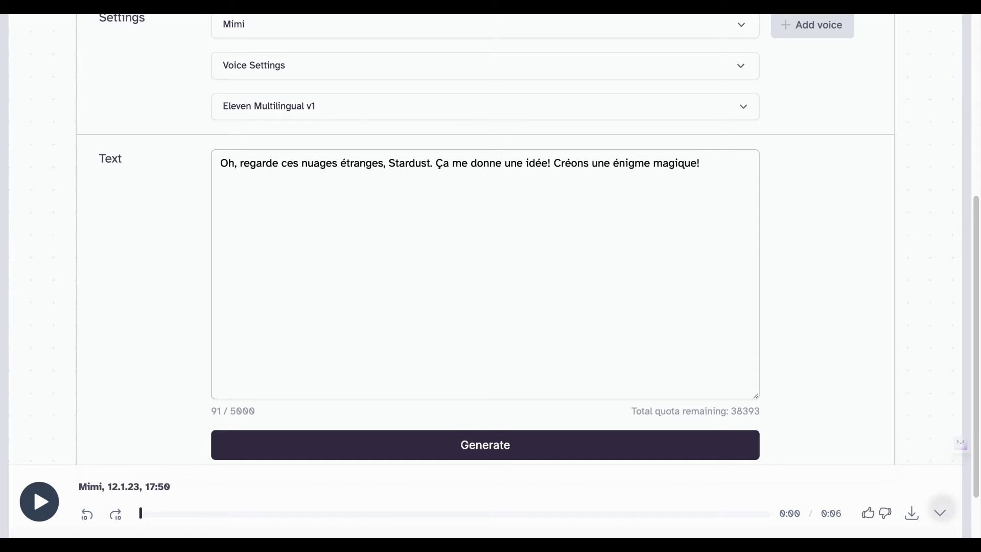
Replace the text with "Voici l'énigme, Stardust. Pourquoi les licornes ne peuvent-elles jamais être seules?" and generate its speech.
triple_click(295, 164)
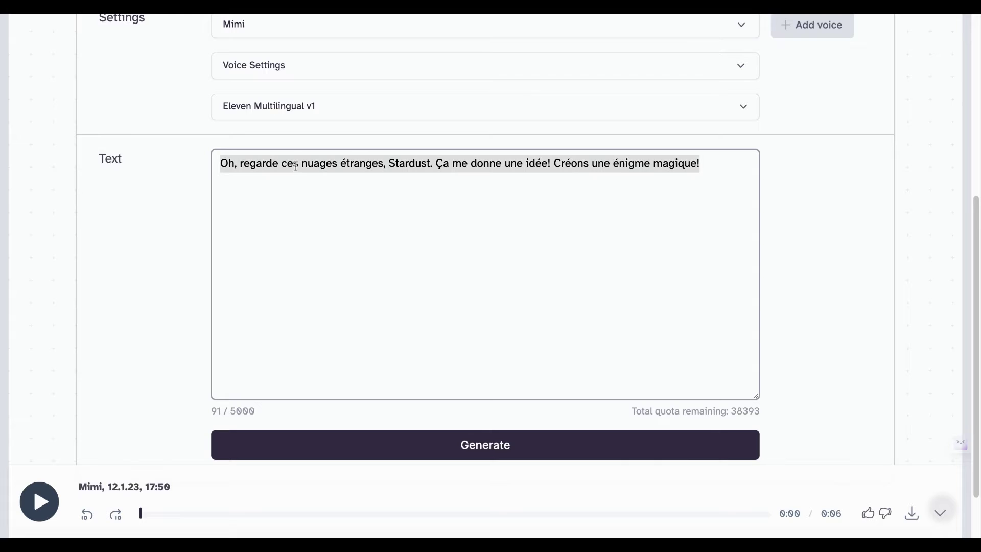
type("Voici l'énigme, Stardust. Pourquoi les licornes ne peuvent-elles jamais être seules?")
left_click(552, 445)
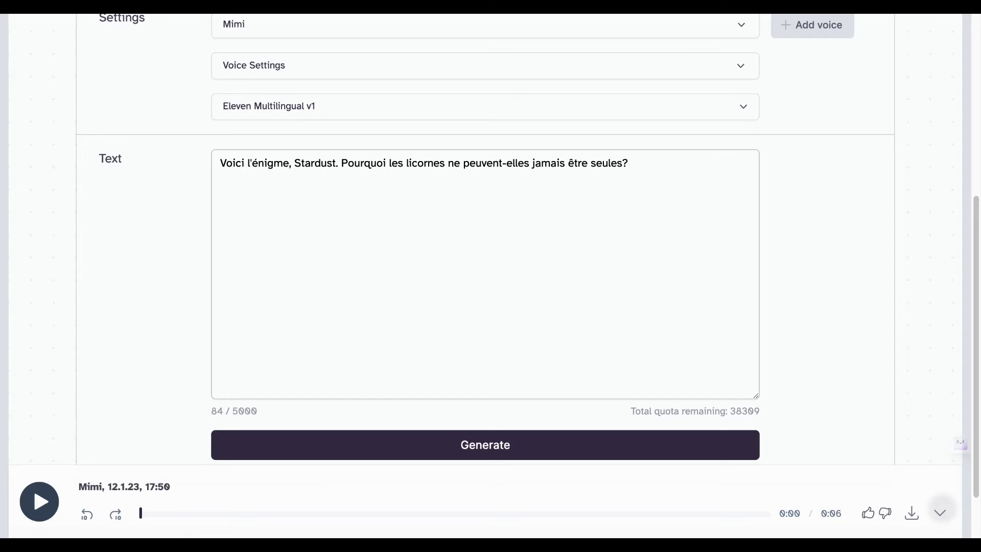
Generate the speech for Lucy's line running from "Tu vois, Stardust, la vie est comme une énigme" to "pour éclairer notre chemin.".
triple_click(284, 170)
type("Tu vois, Stardust, la vie est comme une énigme. Parfois, tout ce dont nous avons besoin, c'est d'un peu de magie et d'un ami pour éclairer notre chemin.")
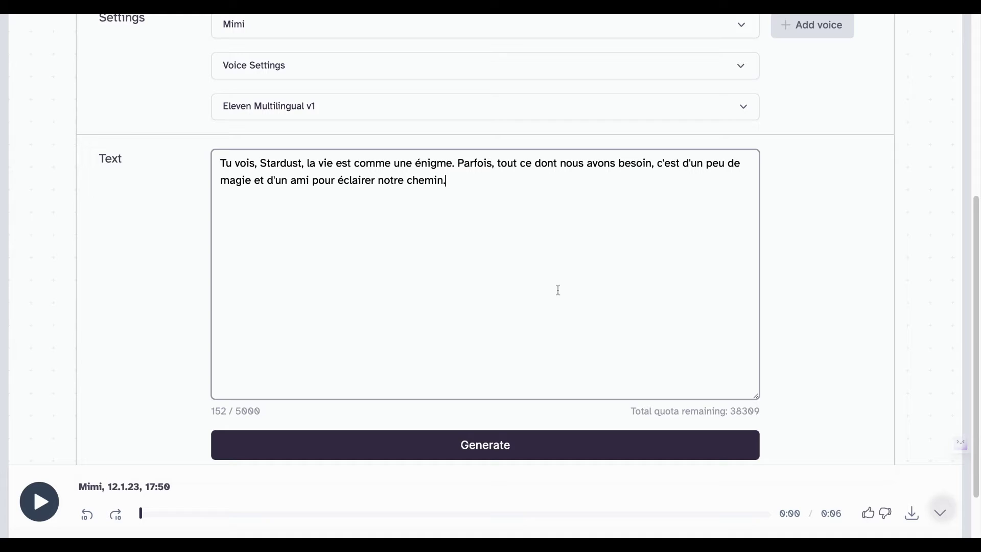
left_click(520, 450)
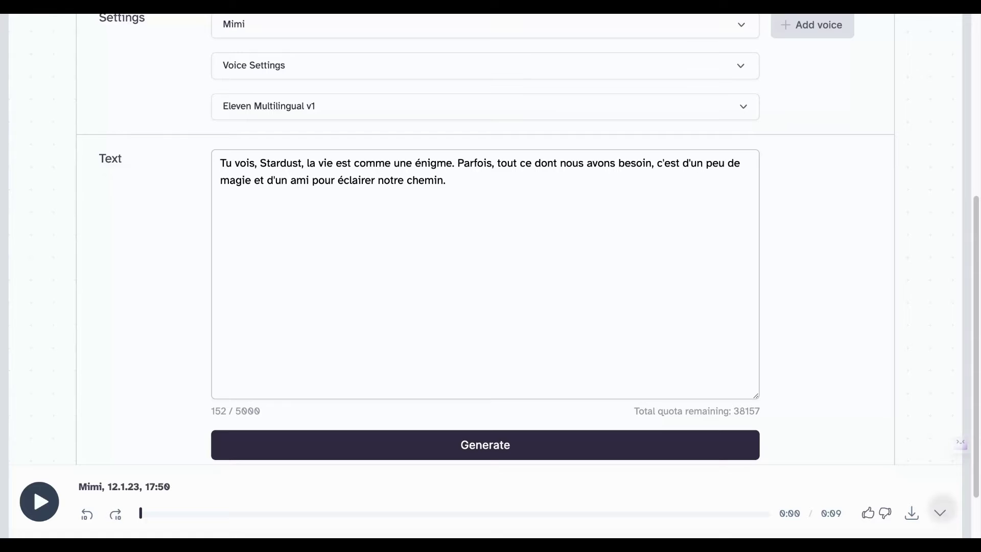
Replace the text with Stardust's five script lines, from "Absolument, Lucy!" to "Merci de m'avoir montré cela aujourd'hui.".
scroll(512, 215, "up", 6)
scroll(513, 215, "down", 5)
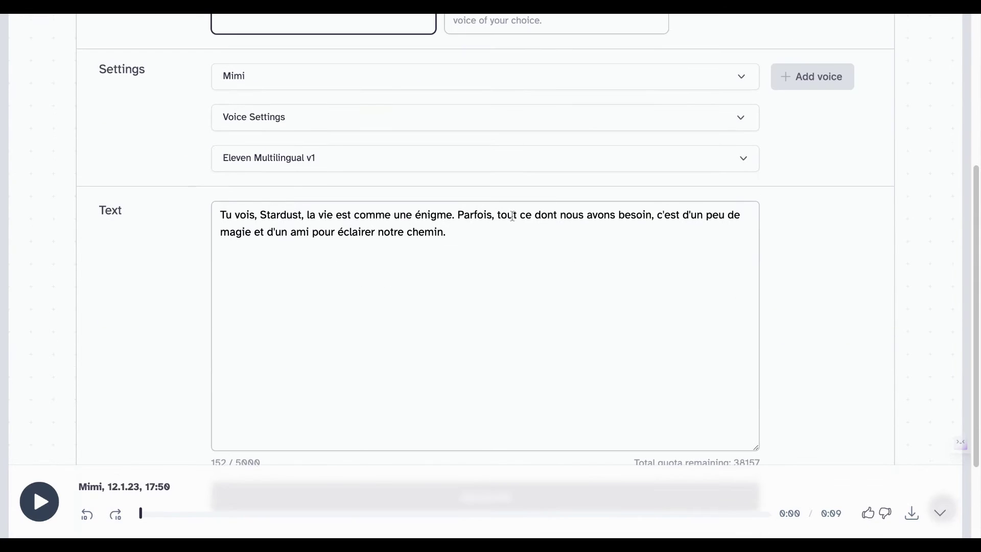
left_click(335, 237)
key("ctrl+a")
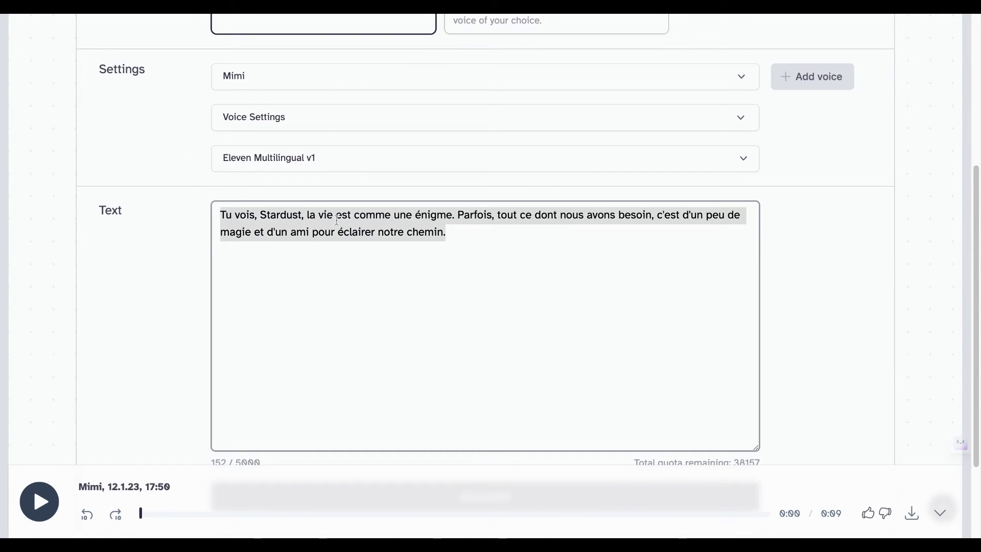
type("Stardust: Absolument, Lucy! J'adore les pique-niques magiques! Stardust: (enthousiaste) Une énigme? Ça semble amusant! À toi de jouer, Lucy. Stardust: Hmm... je ne sais pas. Pourquoi? Stardust: (rire étincelant) C'est une bonne! Tu es pleine de surprises, Lucy. Stardust: (souriant) Tu as raison, Lucy. L'amitié est vraiment magique. Merci de m'avoir montré cela aujourd'hui.")
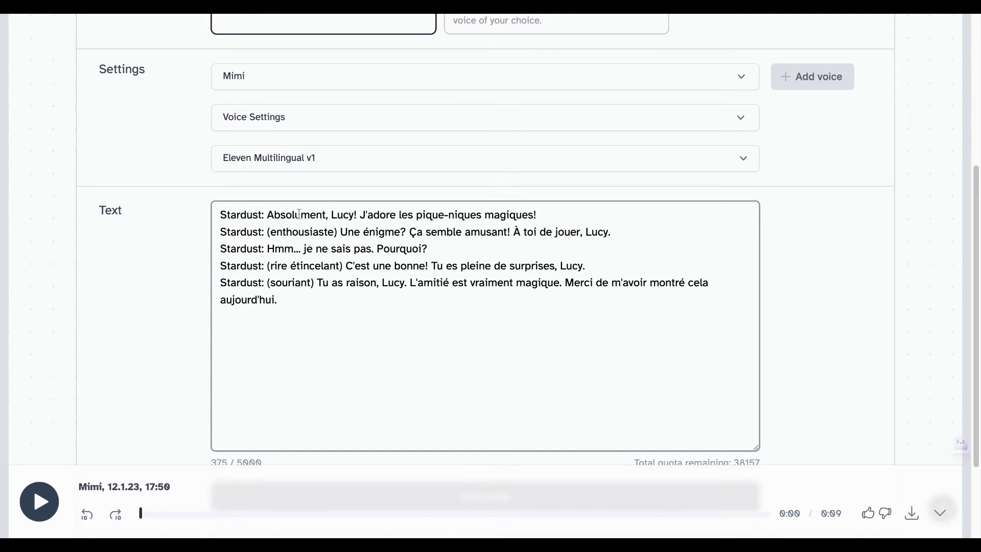
Remove the "Stardust:" label from the first line and delete the other lines so only one spoken line is left.
key("shift+Home")
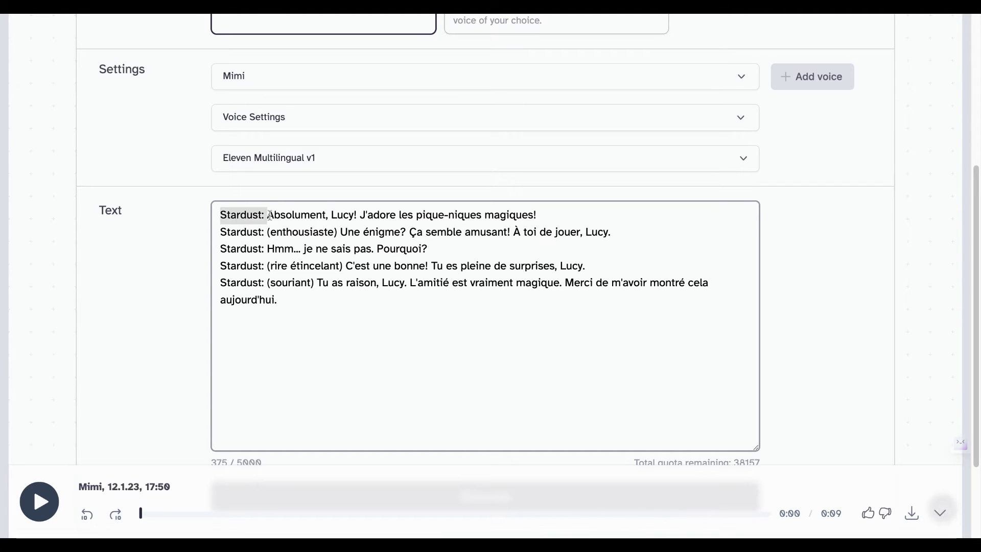
key("BackSpace")
key("Down")
key("ctrl+shift+End")
key("BackSpace")
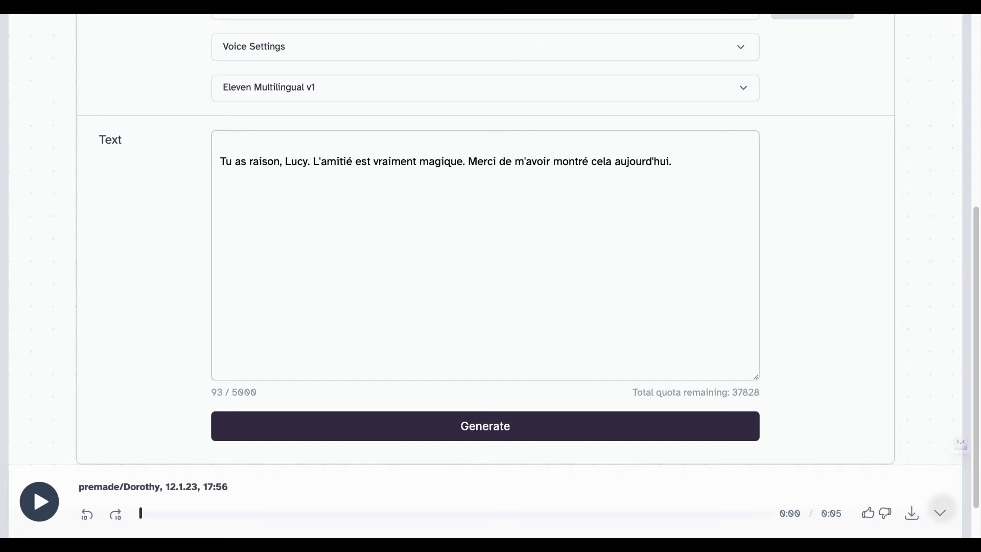
left_click(671, 161)
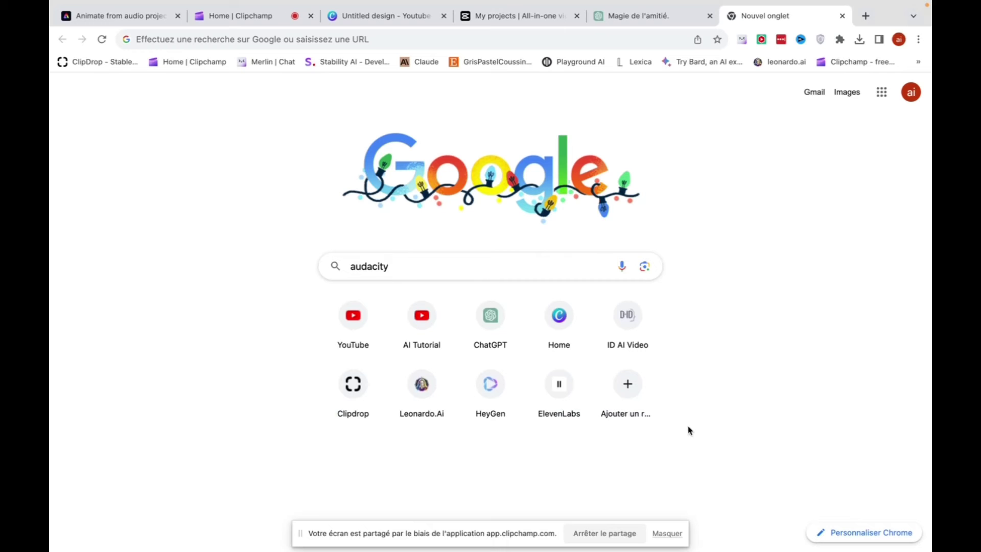
Search Google for audacity and open the official Audacity website.
left_click(667, 533)
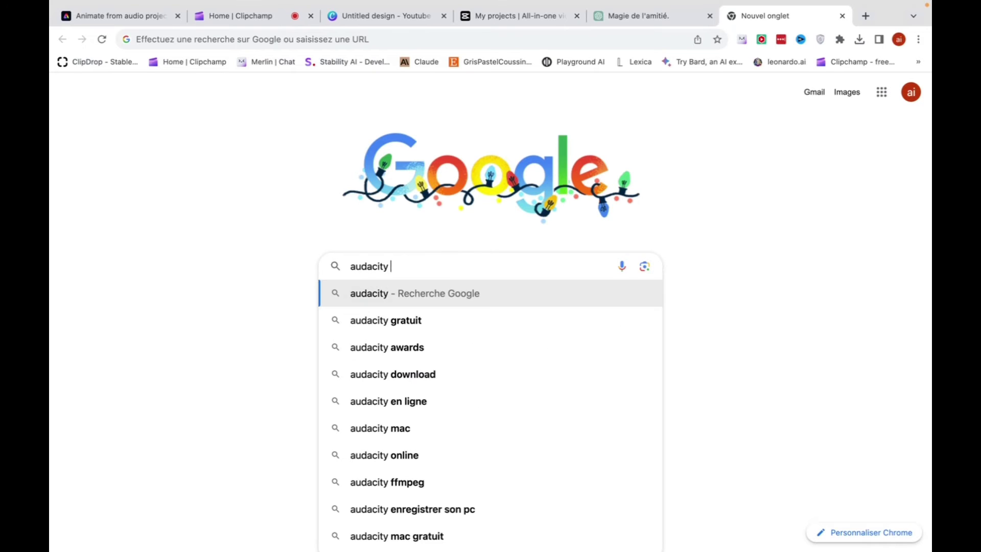
key("Return")
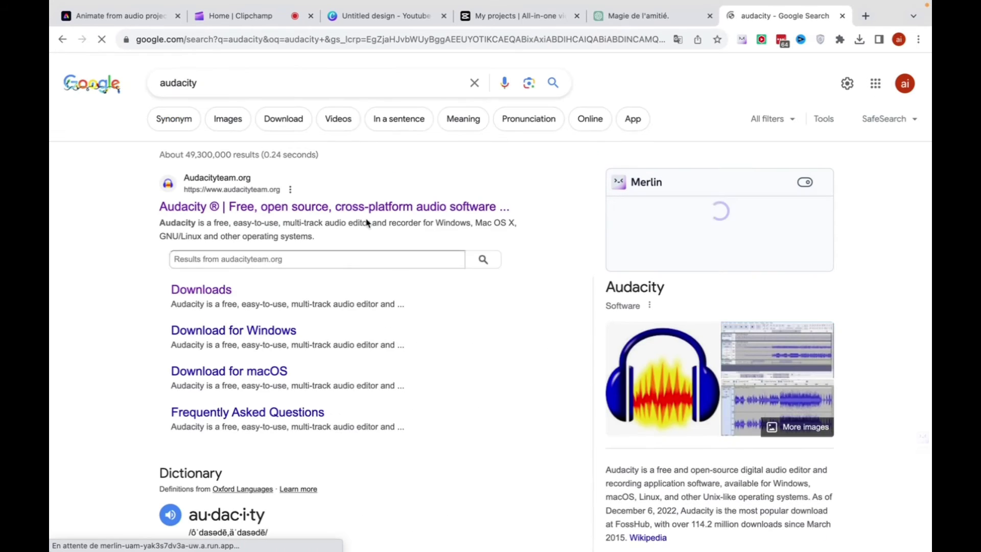
left_click(287, 209)
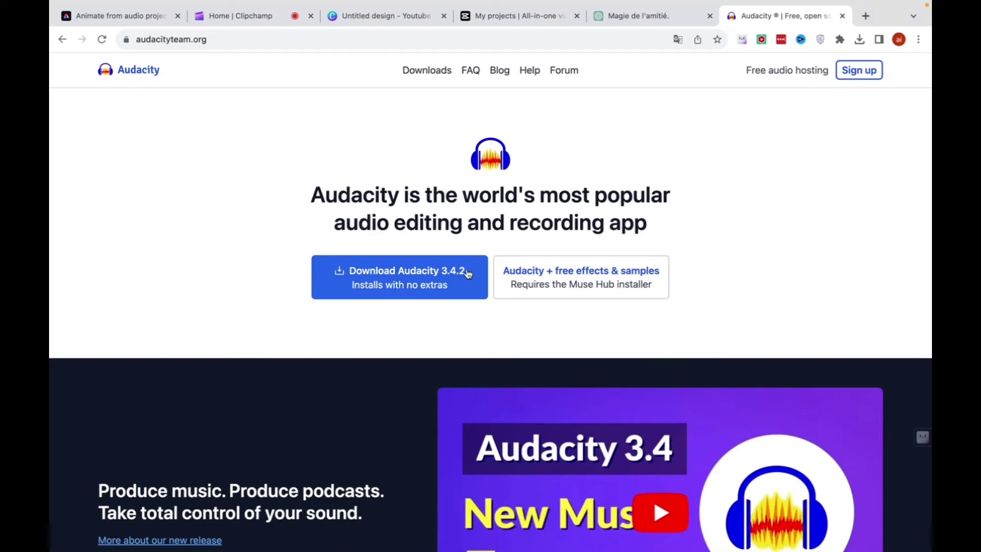
Start the Audacity 3.4.2 download and cancel saving the installer.
left_click(443, 279)
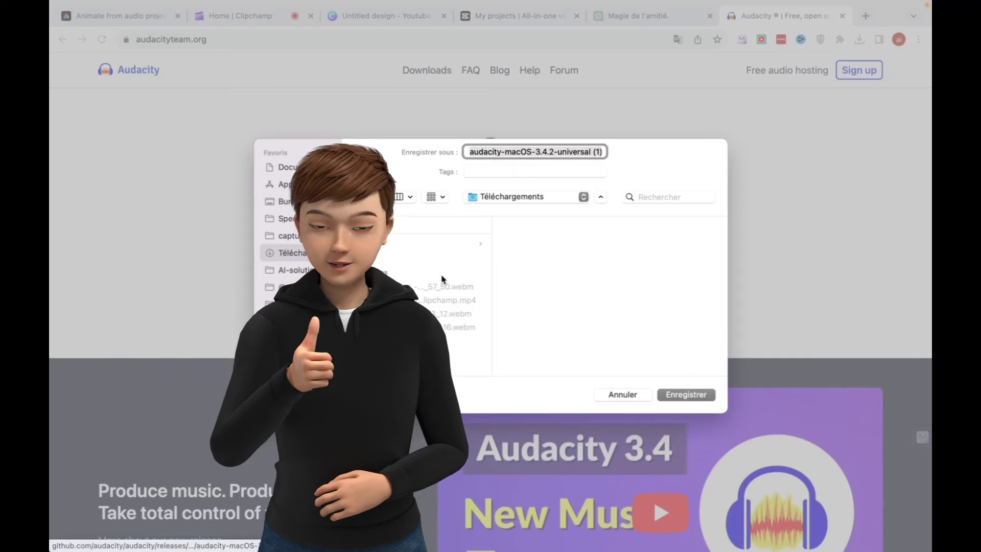
left_click(622, 393)
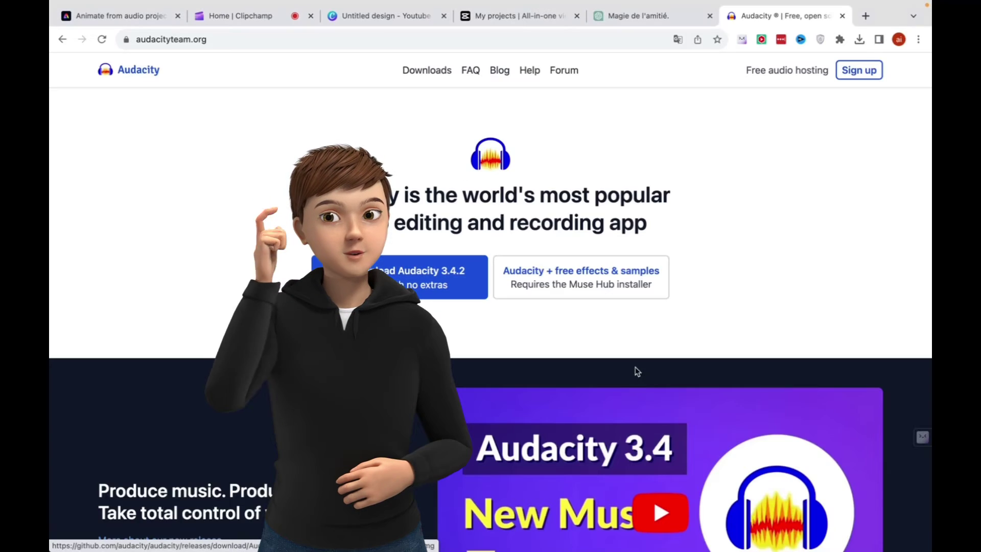
scroll(588, 282, "down", 2)
Switch to the Audacity application and open the audio file import dialog.
key("ctrl+Right")
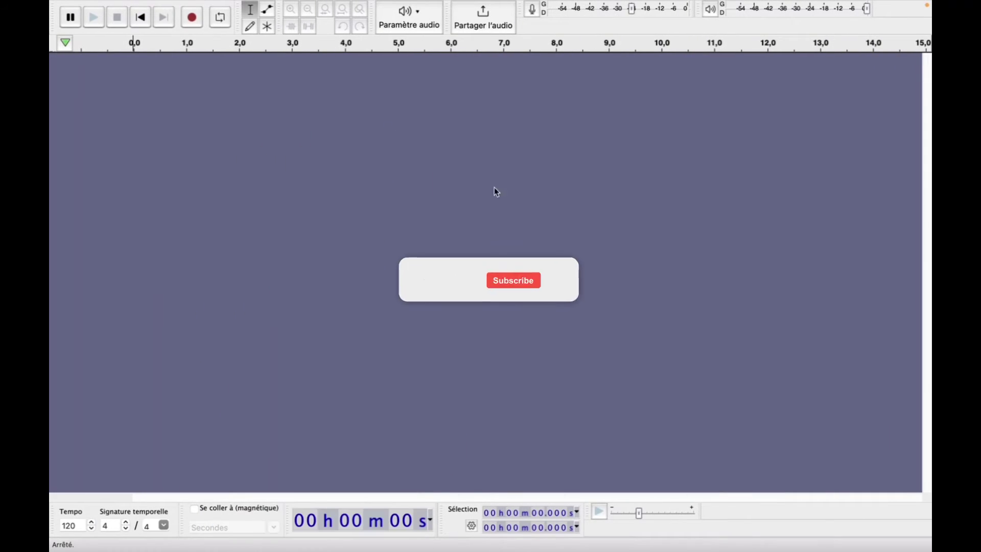
left_click(148, 13)
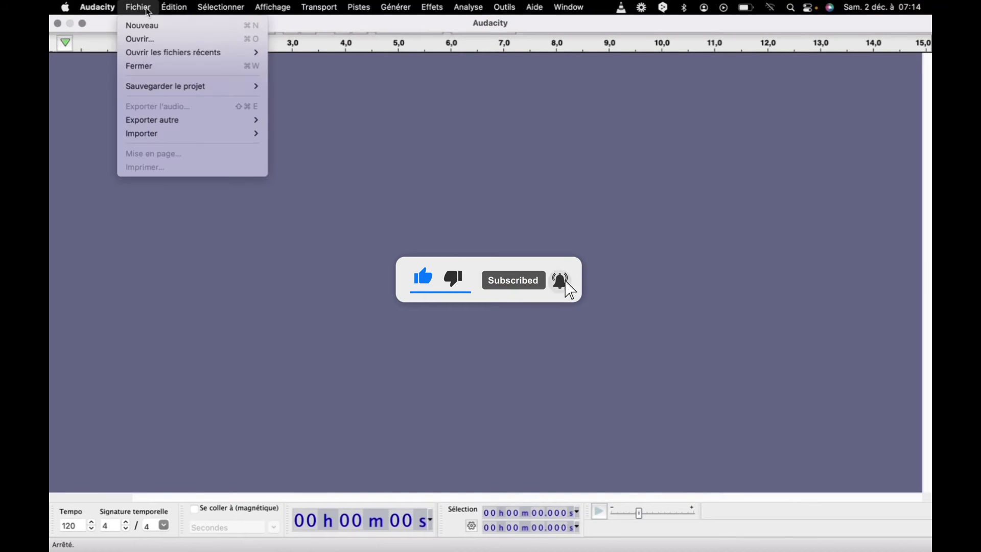
mouse_move(165, 134)
key("Escape")
key("Escape")
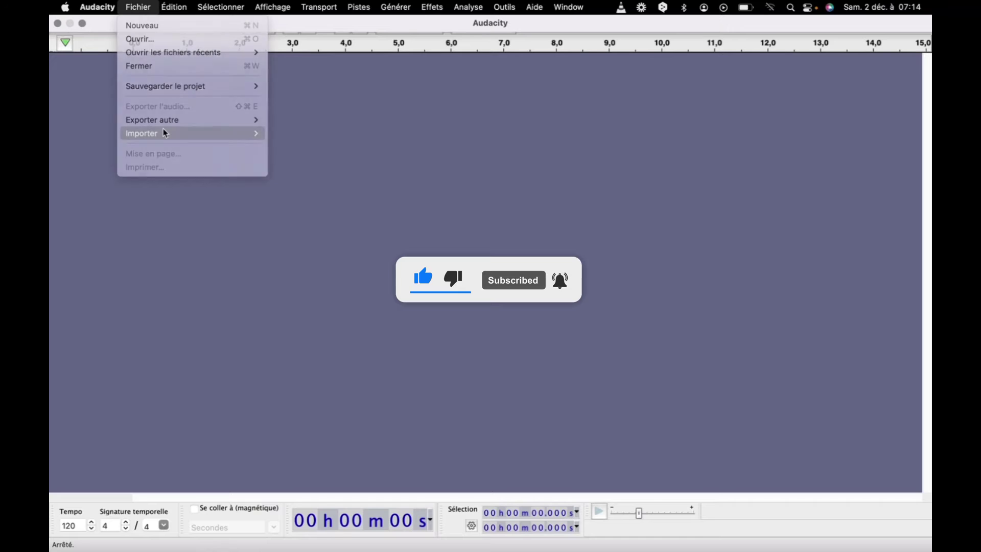
left_click(139, 8)
mouse_move(183, 131)
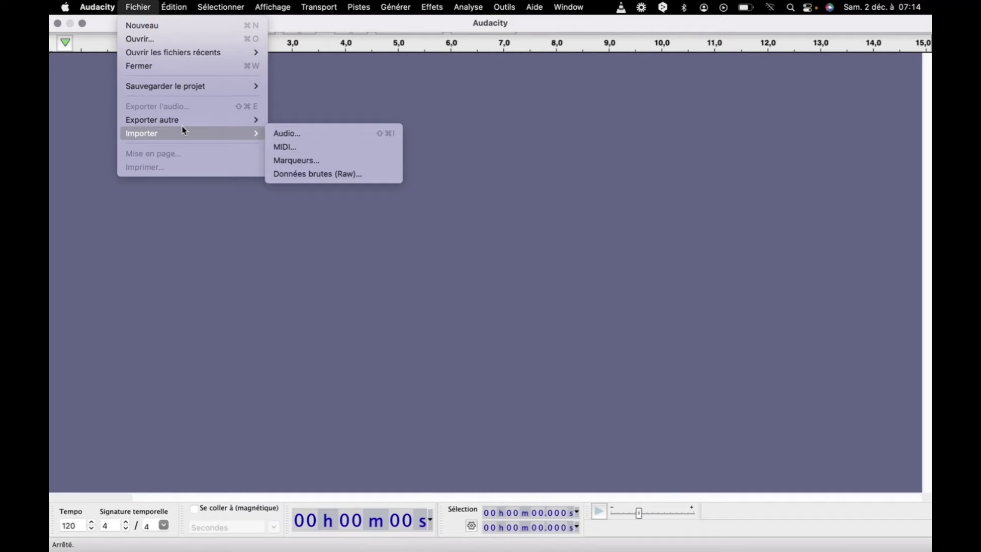
left_click(324, 132)
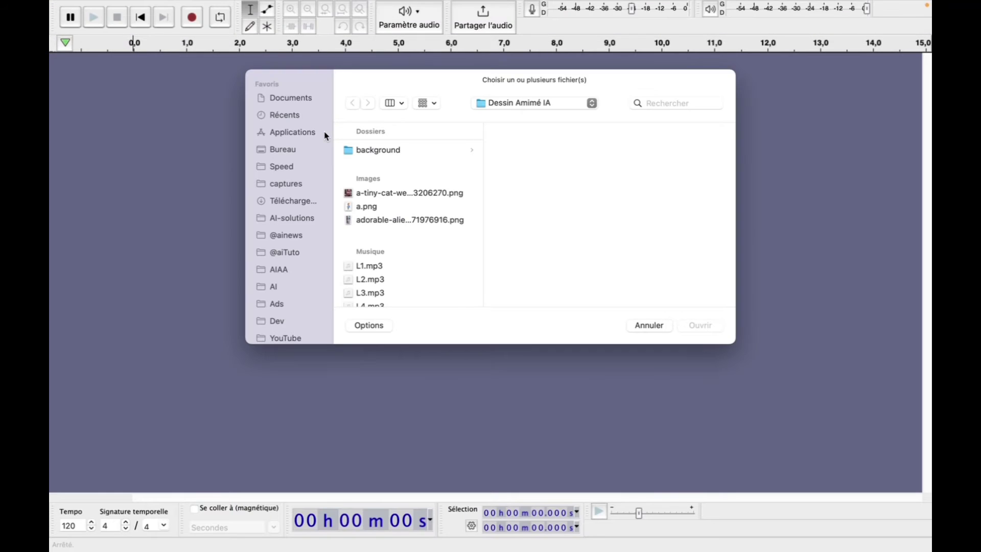
Import the nine voice files L1.mp3 to L4.mp3 and S1.mp3 to S5.mp3 from the Dessin Amimé IA folder.
left_click(400, 265)
scroll(391, 264, "down", 5)
scroll(389, 263, "up", 2)
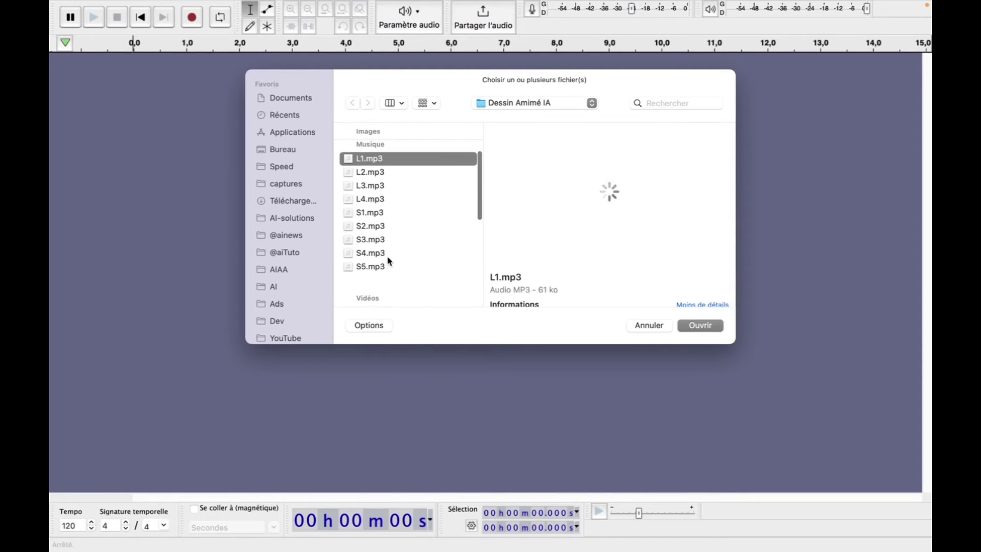
left_click_drag(337, 162, 375, 234)
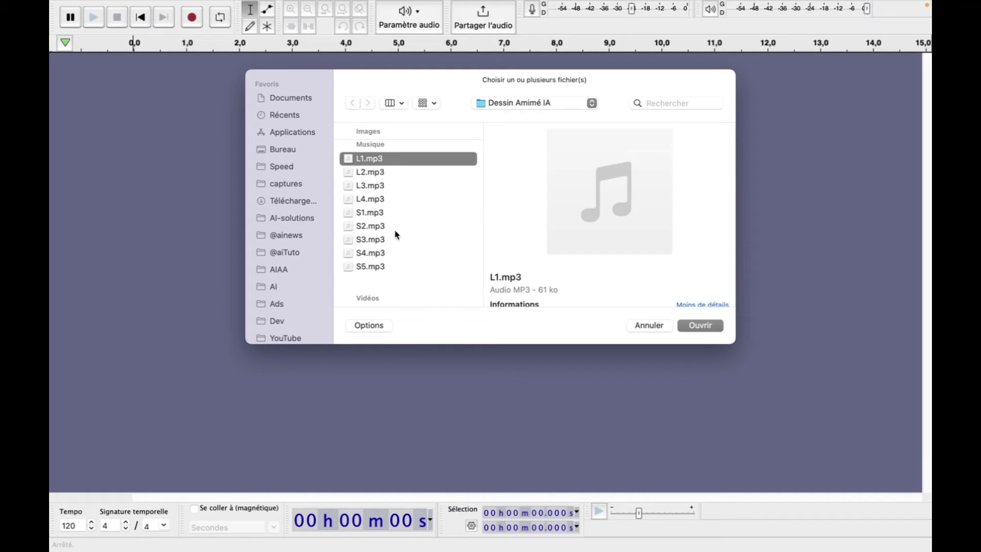
left_click_drag(382, 277, 390, 162)
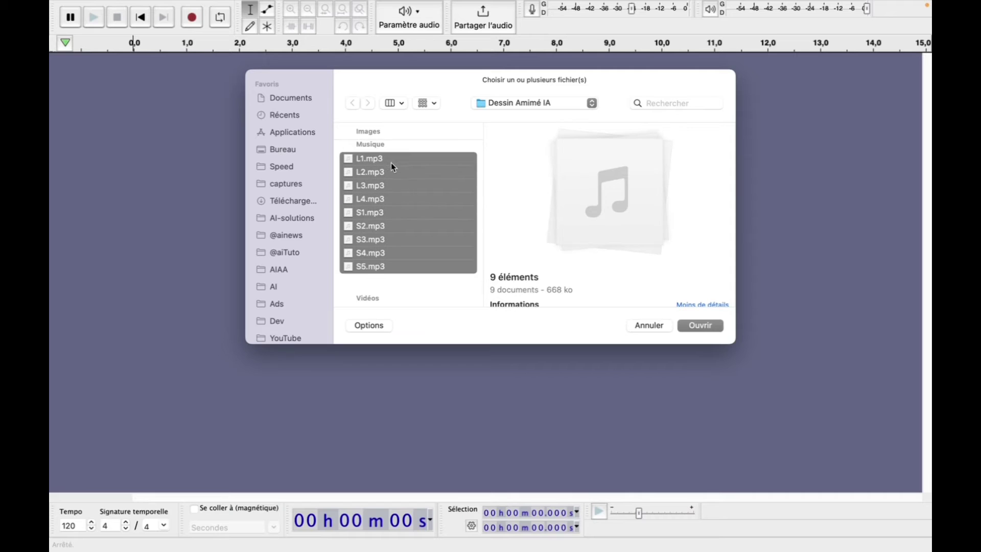
left_click(710, 329)
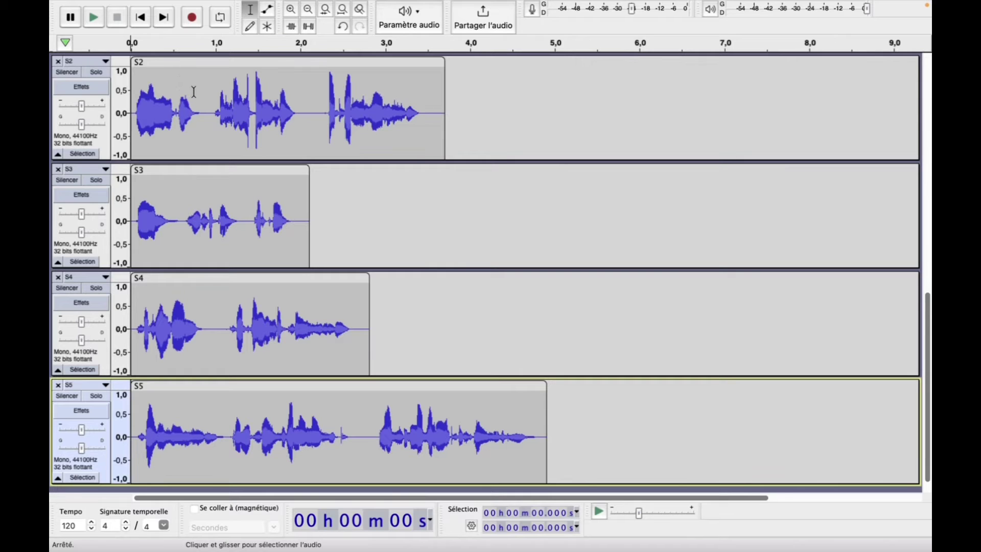
Move the L2 clip onto the L1 track, starting at about 4.3 s with a short gap after the L1 clip.
scroll(224, 269, "down", 2)
scroll(224, 268, "up", 15)
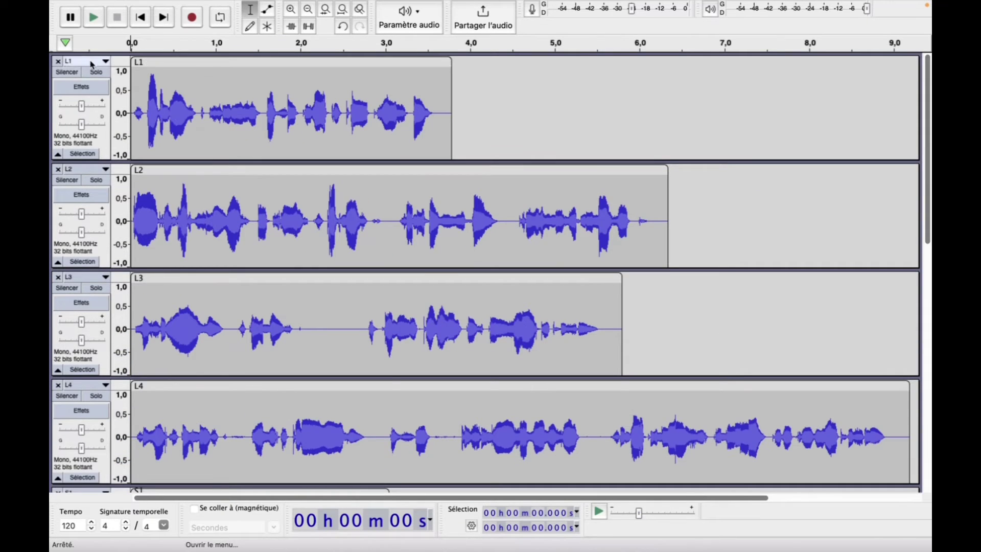
left_click(186, 74)
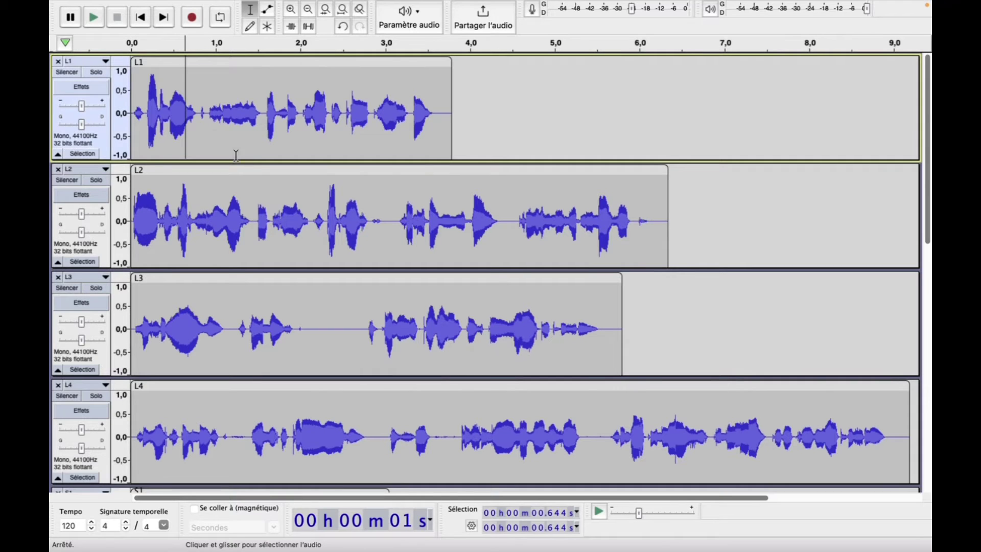
left_click_drag(207, 199, 716, 106)
left_click(491, 235)
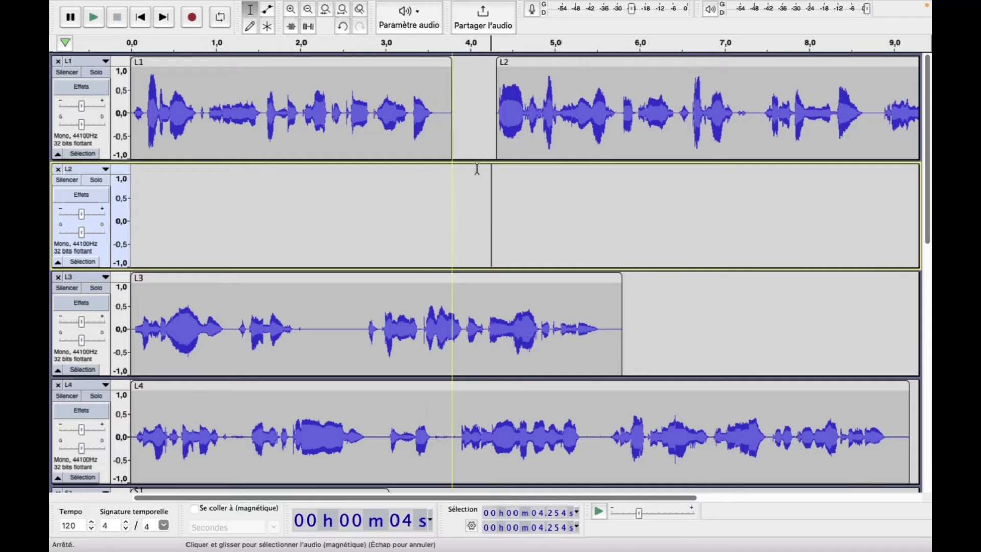
Examine the imported L3, L4 and S clips below the L1 track and zoom the timeline out to show more time.
scroll(190, 336, "down", 15)
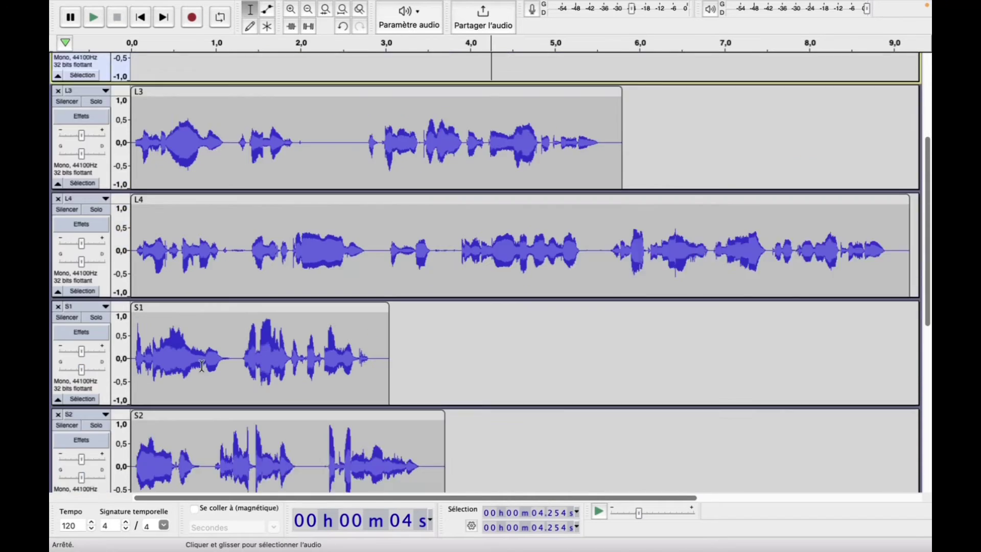
scroll(201, 364, "up", 5)
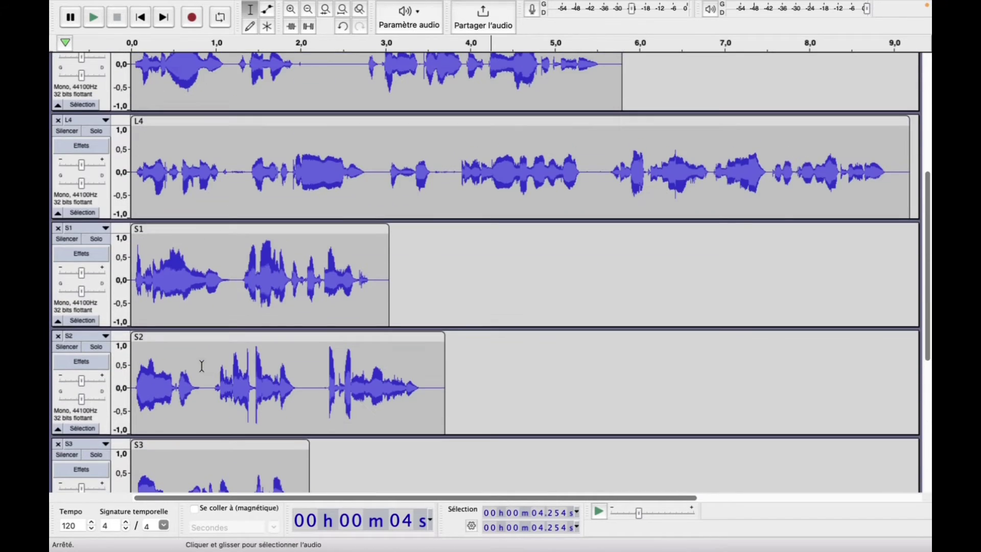
left_click(180, 230)
scroll(180, 230, "up", 5)
scroll(184, 246, "down", 1)
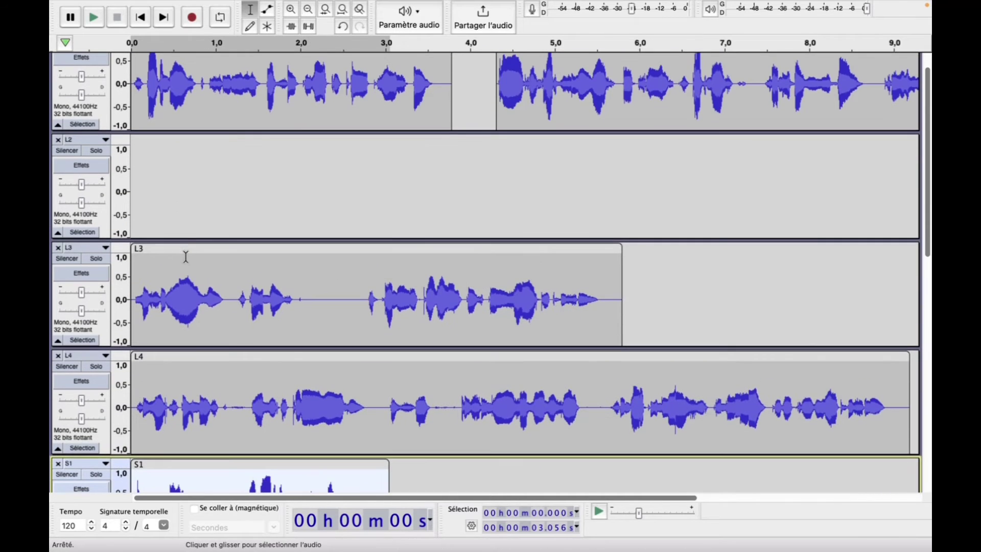
left_click(190, 250)
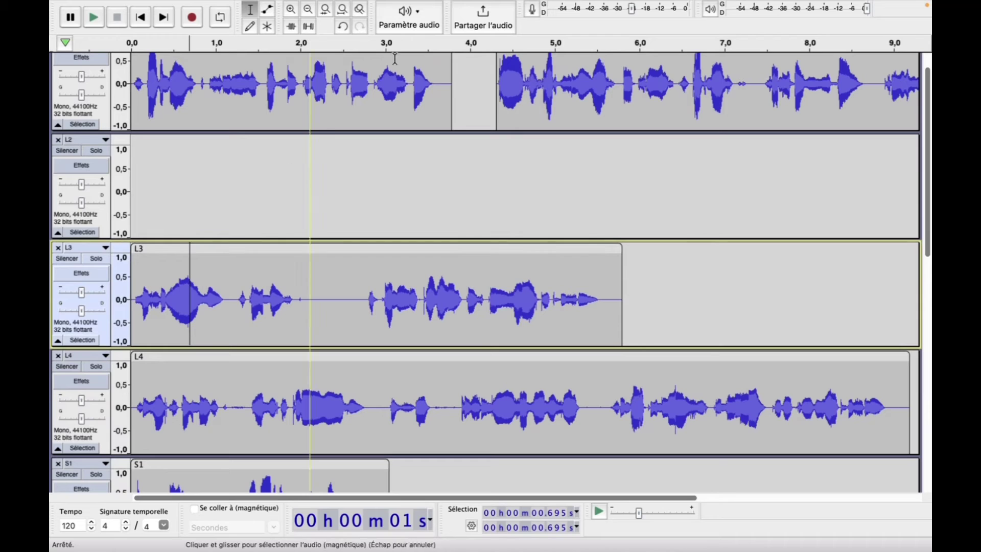
left_click(308, 9)
left_click(308, 9)
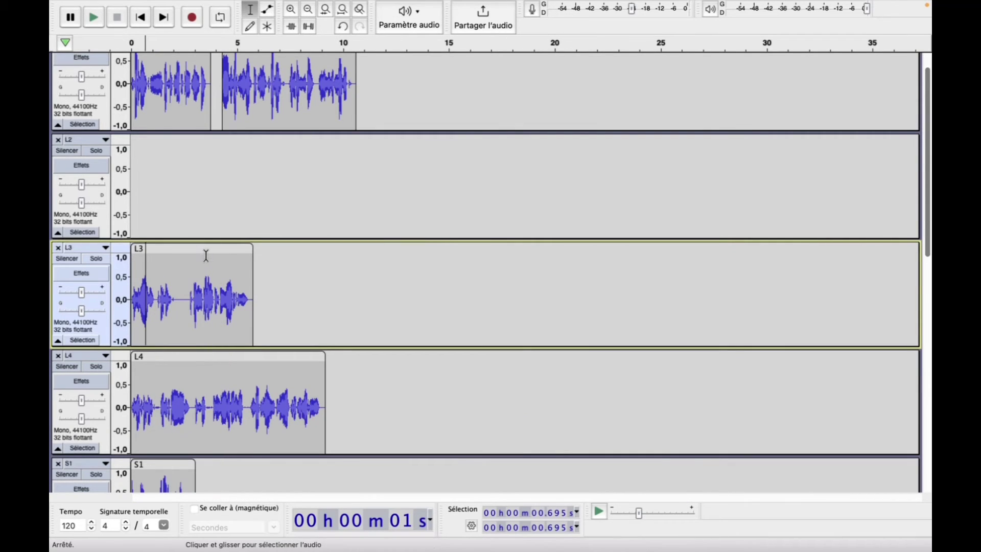
Move the L3 and L4 clips onto the L1 track, starting at about 11.9 s and 18.3 s.
left_click_drag(206, 247, 439, 72)
scroll(243, 388, "up", 1)
left_click_drag(244, 385, 632, 136)
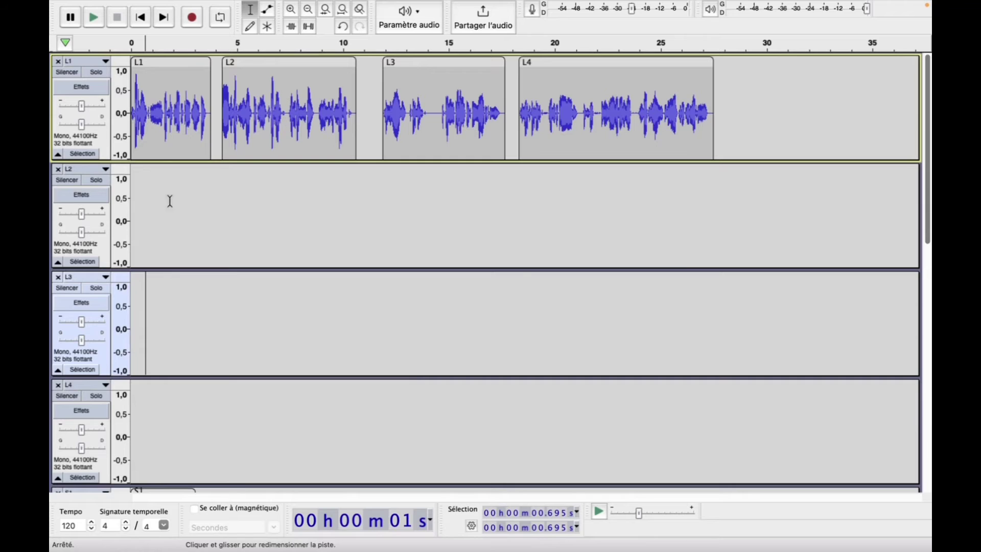
Remove the empty L2, L3 and L4 tracks.
left_click(58, 169)
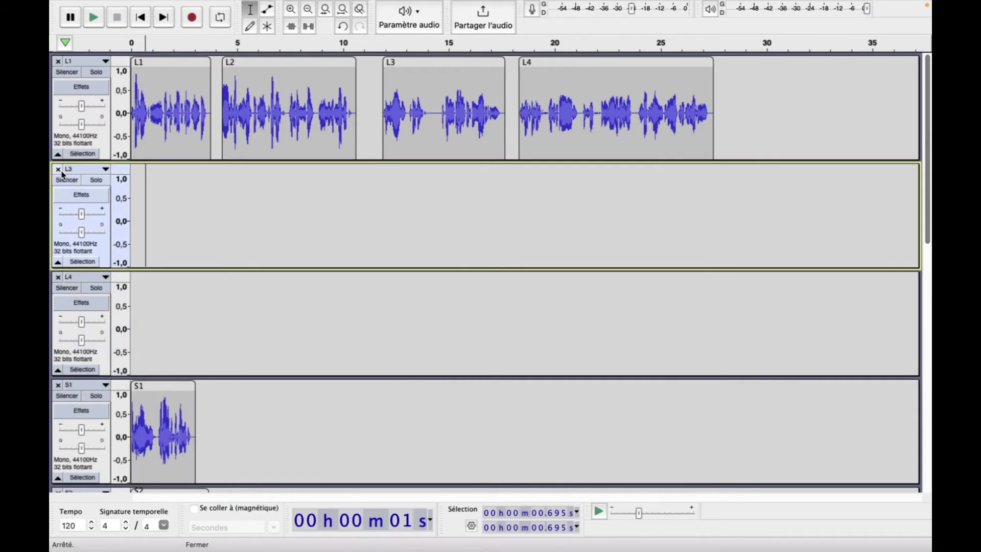
left_click(264, 221)
left_click(147, 194)
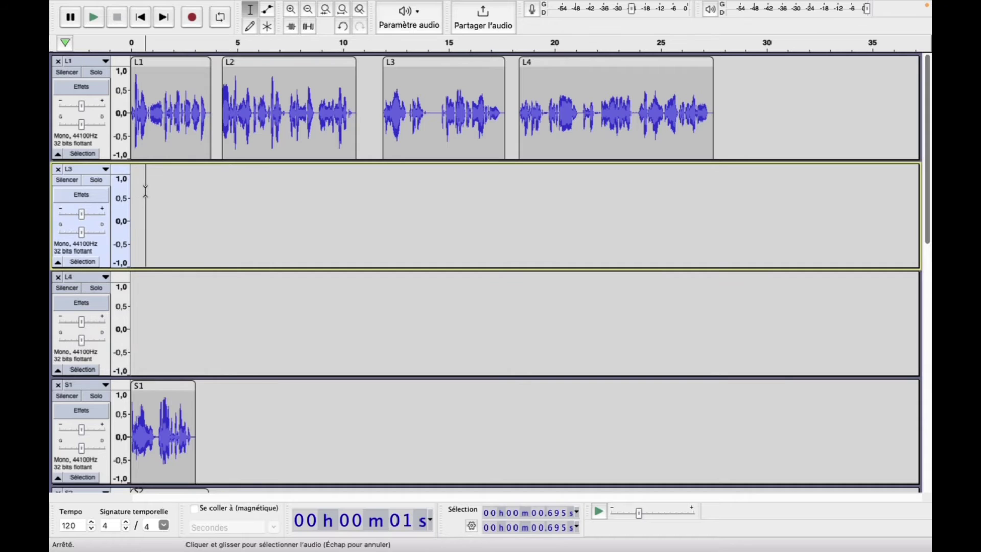
left_click(59, 169)
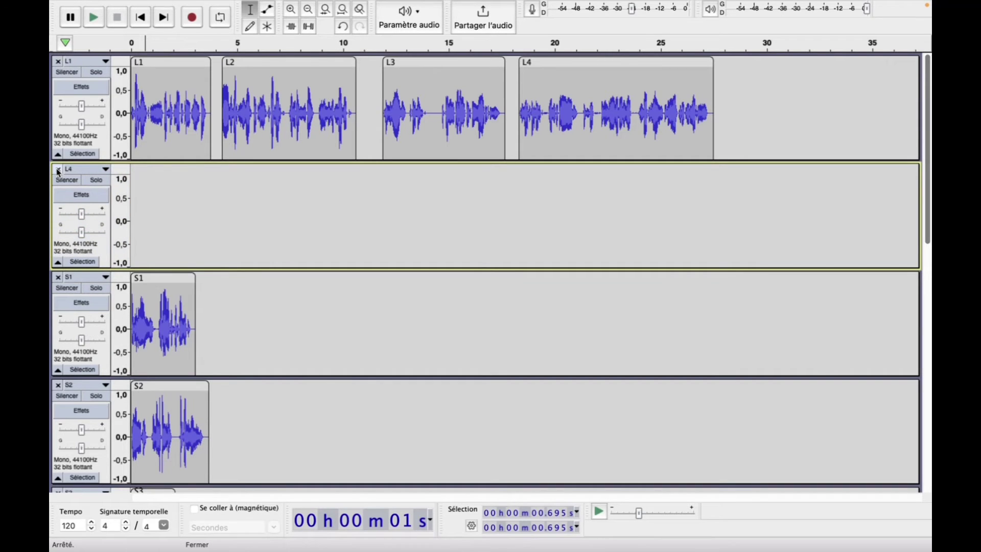
left_click(58, 170)
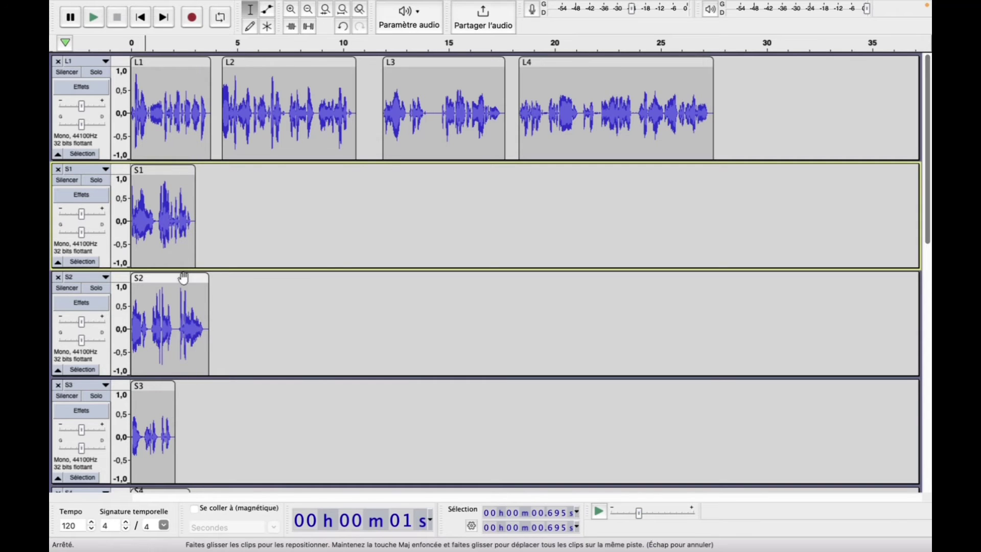
Move the S2, S3 and S4 clips onto the S1 track, starting at about 4.9 s, 10.3 s and 13.8 s.
left_click_drag(192, 278, 274, 191)
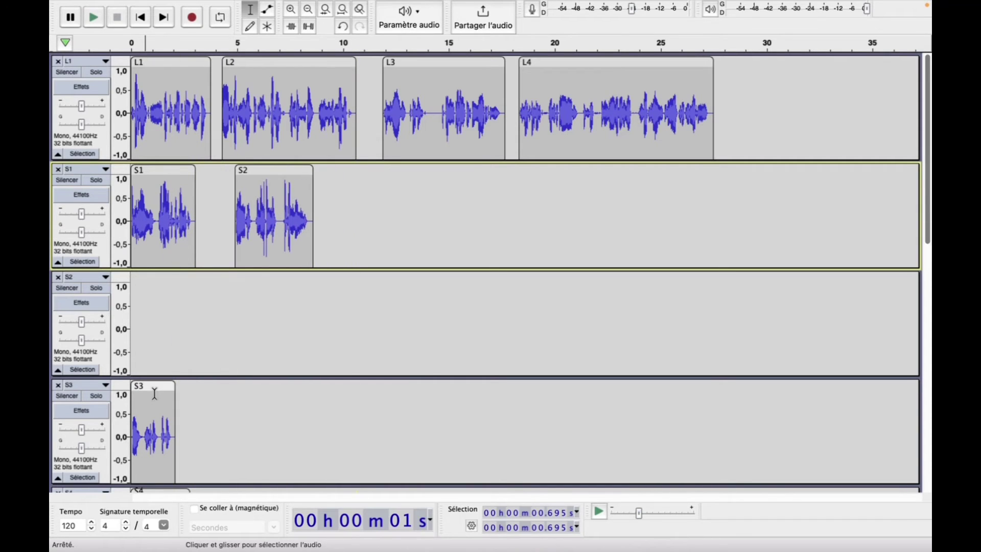
left_click_drag(156, 386, 375, 182)
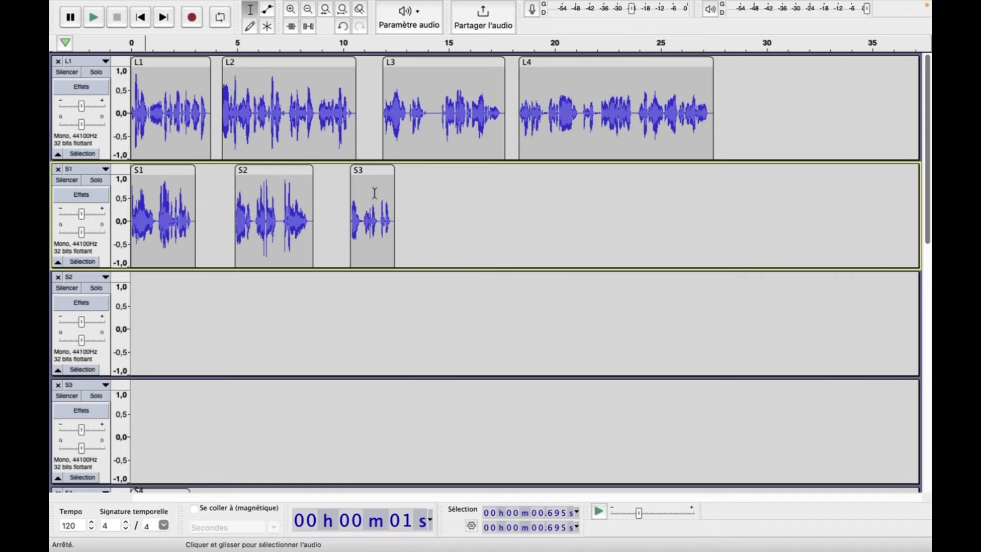
scroll(268, 352, "down", 4)
scroll(268, 352, "down", 4)
scroll(267, 351, "up", 5)
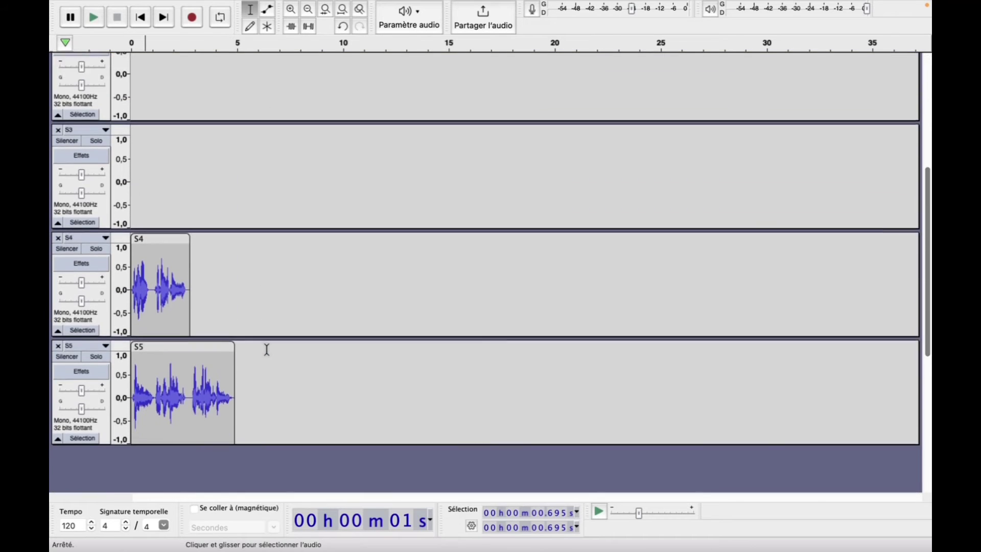
left_click_drag(172, 347, 465, 130)
scroll(465, 123, "up", 2)
left_click_drag(447, 180, 447, 72)
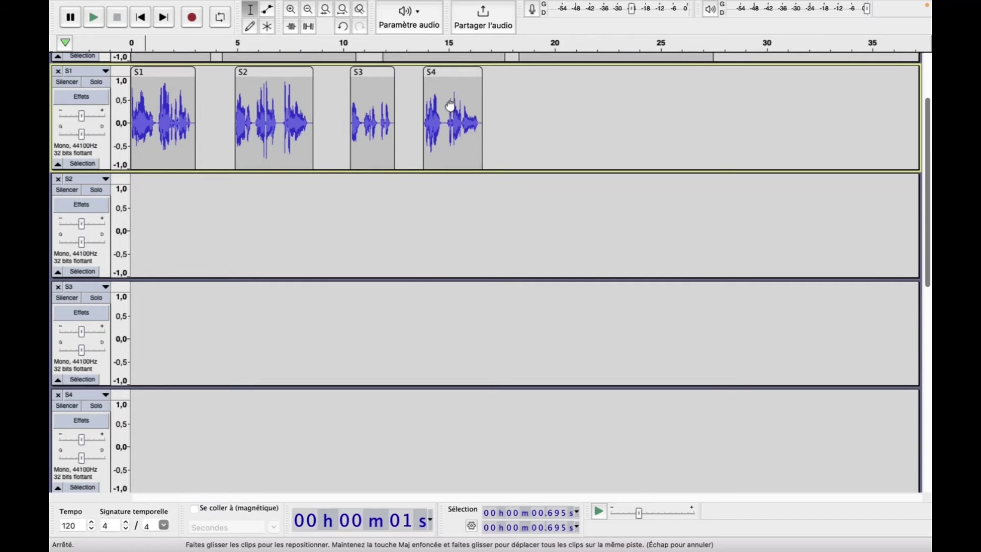
Move the S5 clip onto the S1 track at about 18.7 s and remove the empty S2 to S5 tracks.
scroll(289, 292, "down", 15)
scroll(287, 291, "up", 12)
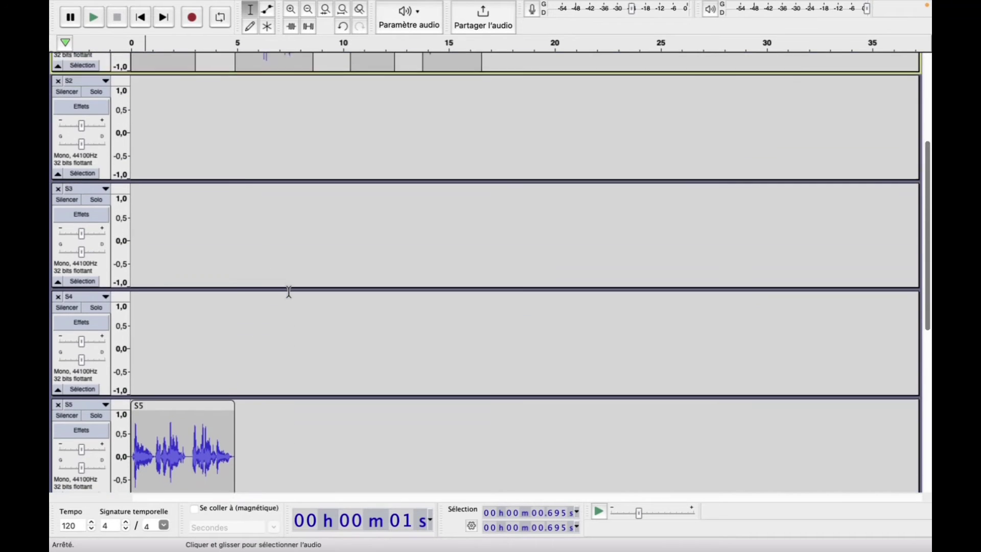
scroll(208, 350, "down", 2)
left_click_drag(192, 362, 579, 102)
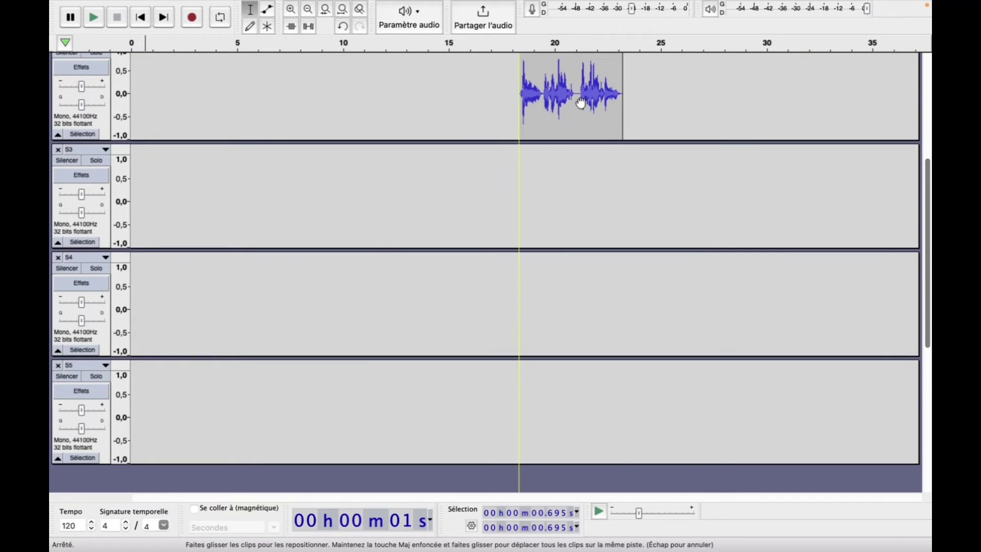
scroll(580, 103, "up", 9)
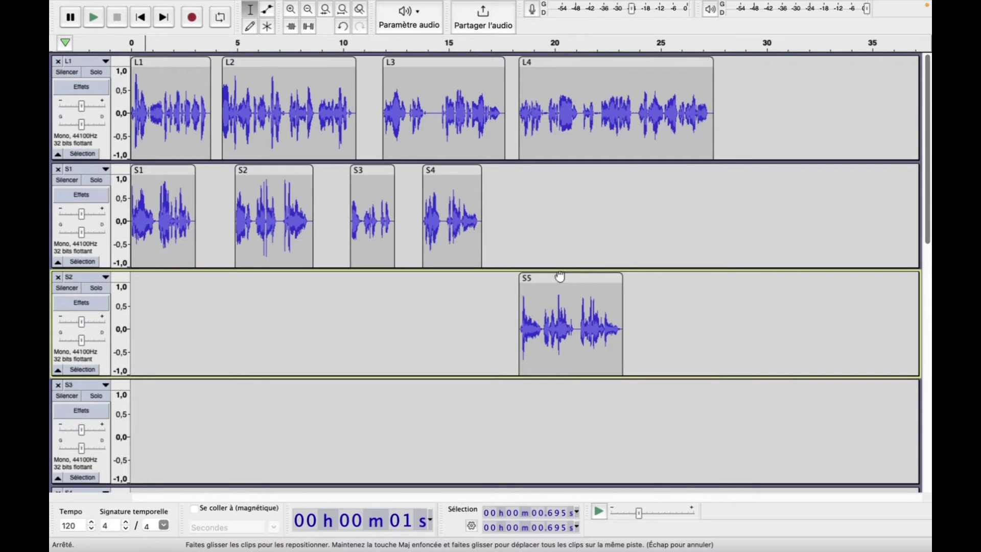
left_click_drag(559, 276, 567, 178)
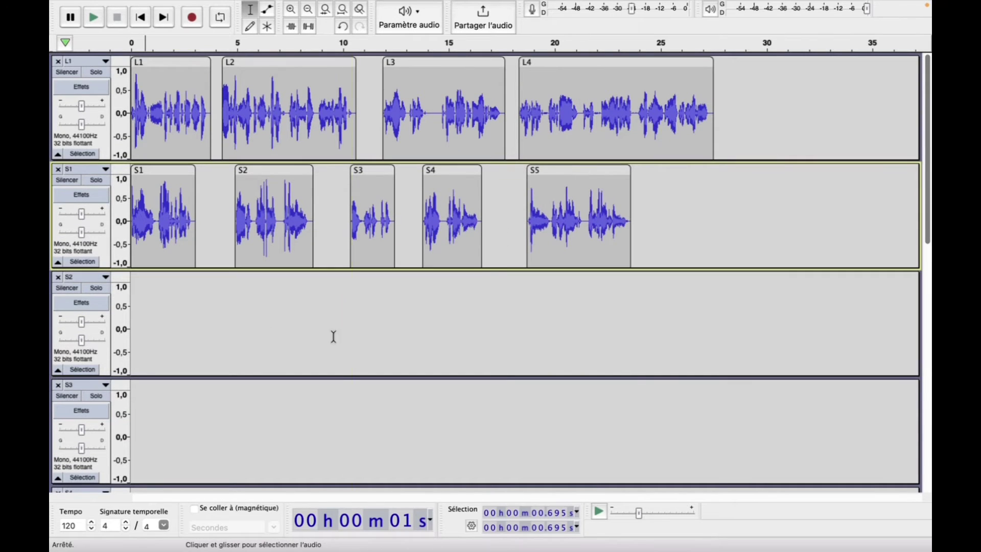
left_click(57, 278)
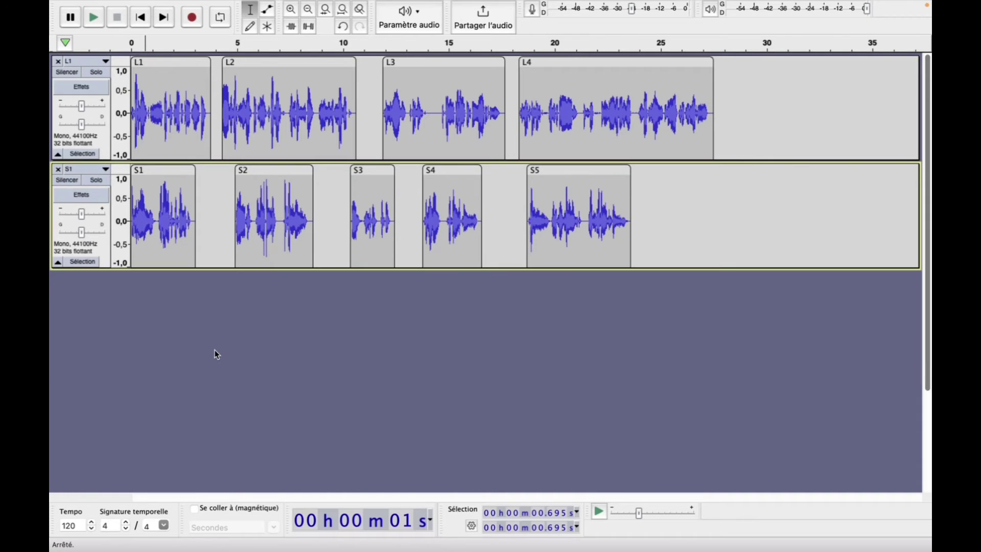
Shift the L4, L3 and L2 clips along the L1 track to start at about 27.5 s, 21.7 s and 15.4 s.
left_click(289, 111)
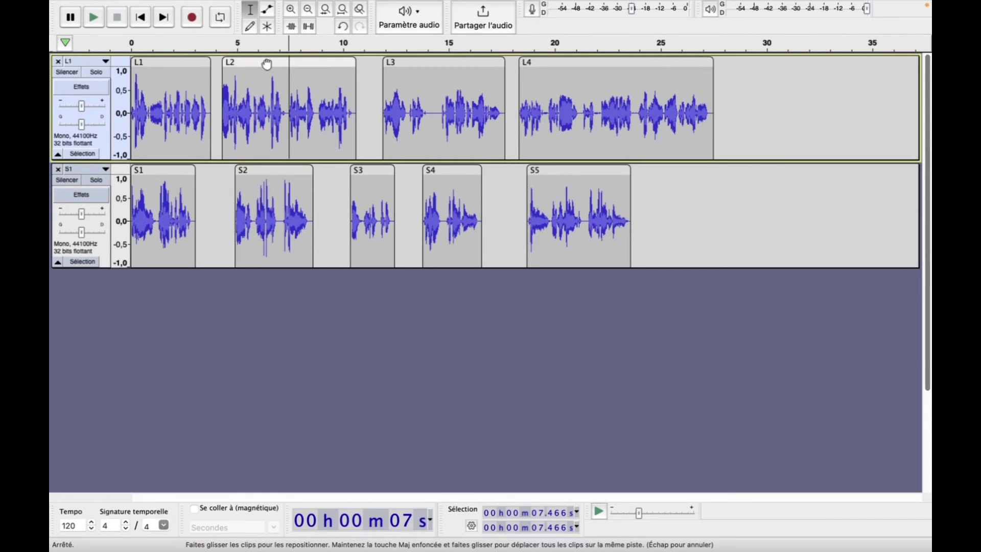
left_click_drag(266, 64, 335, 61)
left_click_drag(711, 65, 906, 65)
left_click_drag(450, 62, 658, 63)
left_click_drag(357, 64, 568, 60)
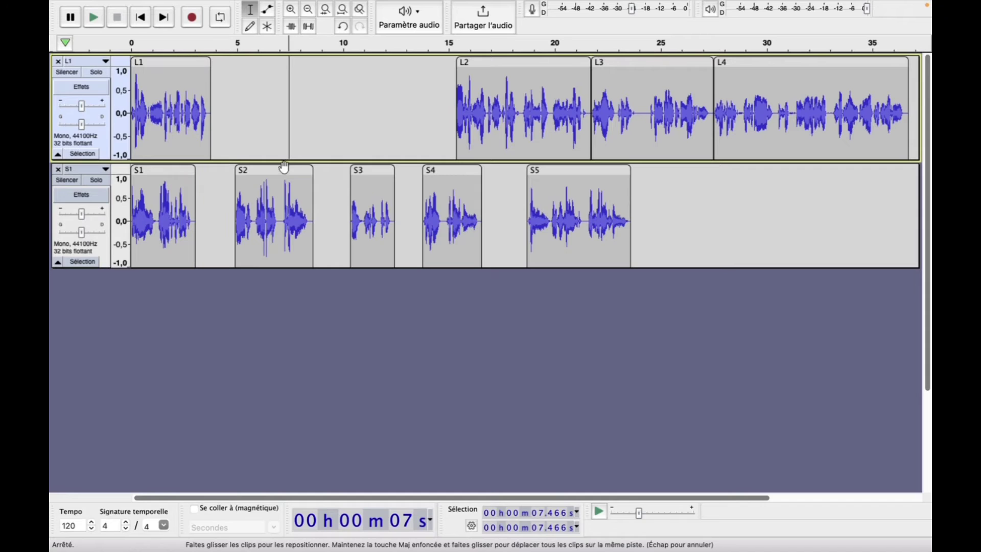
Shift the S2 to S5 clips further along the S1 track, with S2 starting at about 17.6 s.
left_click_drag(283, 170, 499, 173)
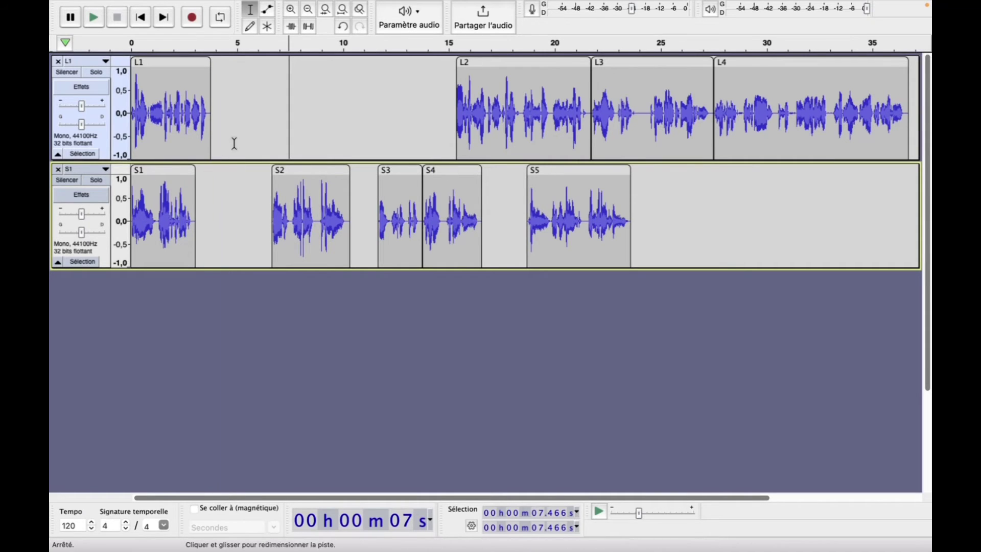
left_click(254, 133)
left_click_drag(254, 132, 522, 255)
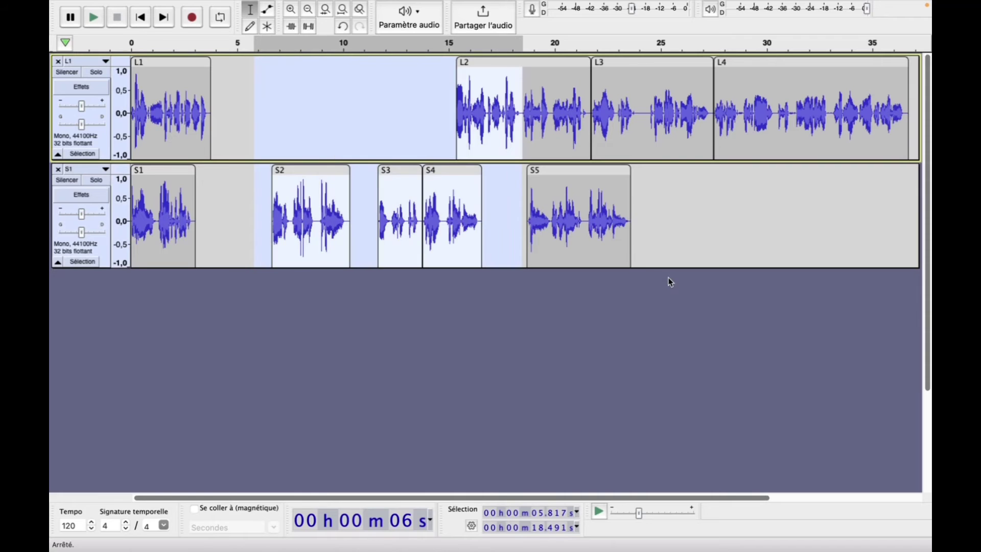
left_click(587, 345)
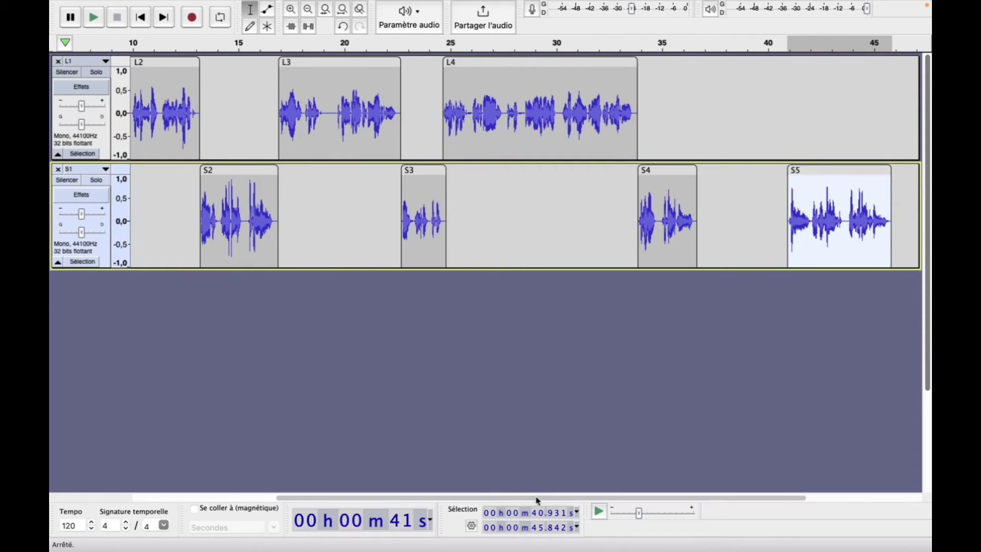
left_click_drag(536, 498, 300, 488)
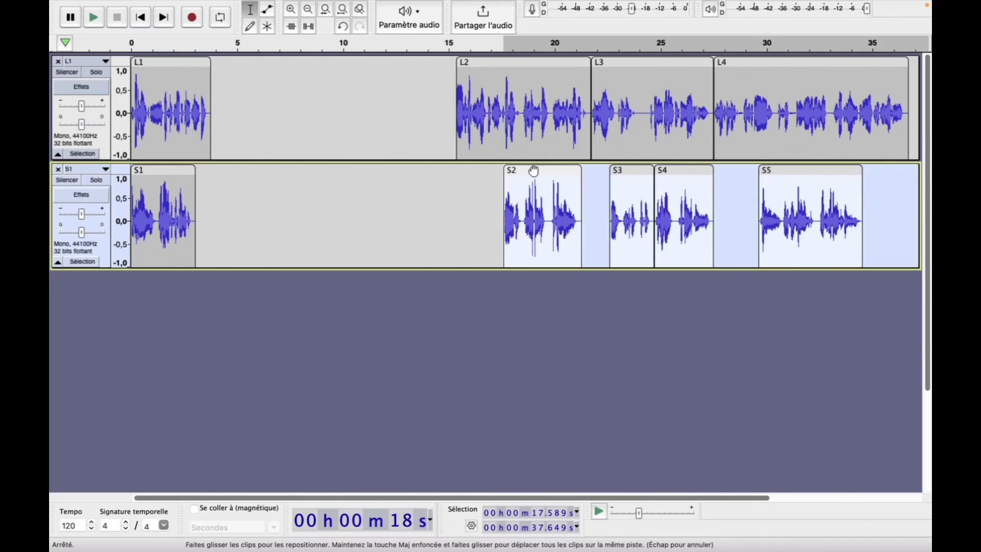
Alternate the L and S clips in dialogue order, with S1 at about 3.8 s, L2 at 6.8 s, L4 at 24.7 s and S4 at 33.9 s.
left_click_drag(164, 171, 251, 174)
left_click_drag(500, 70, 322, 70)
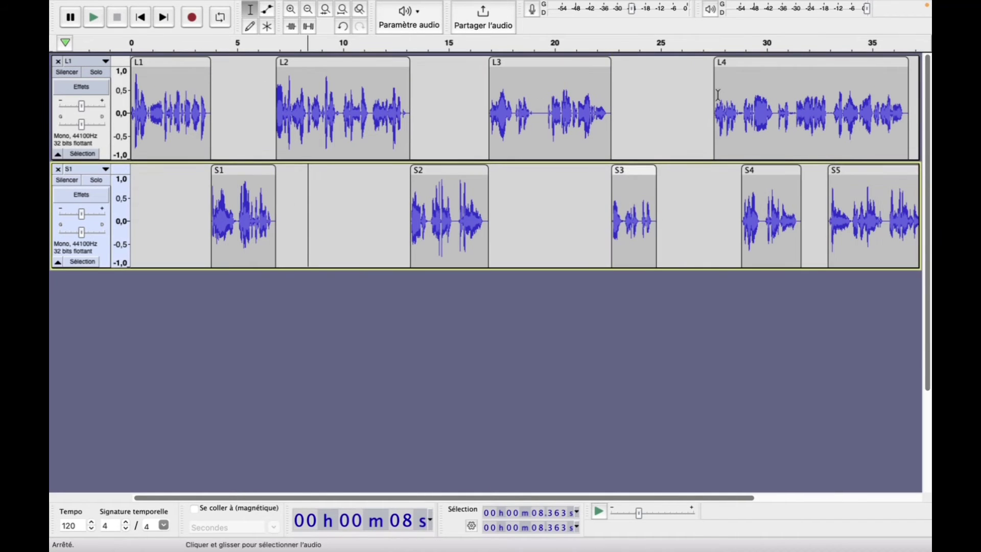
left_click_drag(718, 62, 660, 62)
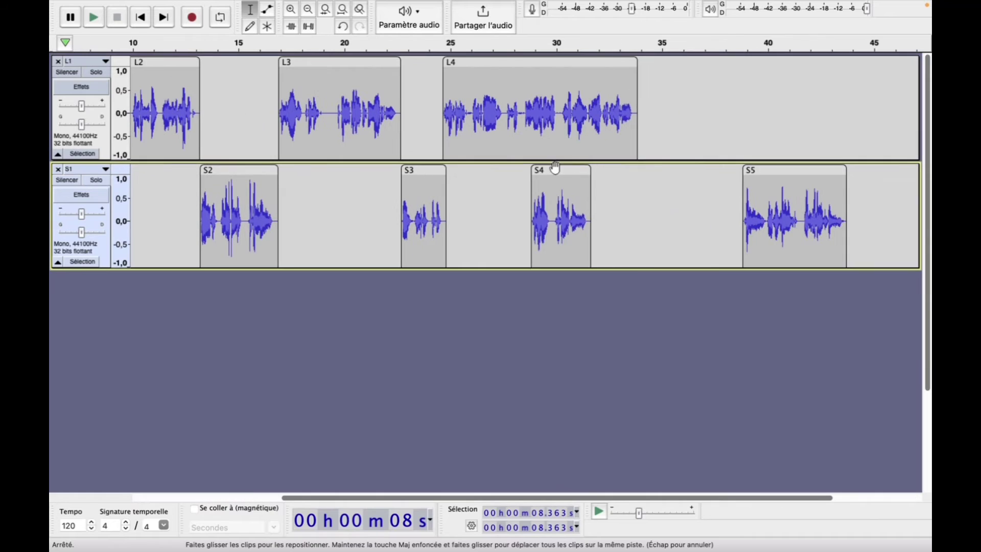
left_click_drag(553, 169, 661, 169)
left_click_drag(753, 169, 797, 163)
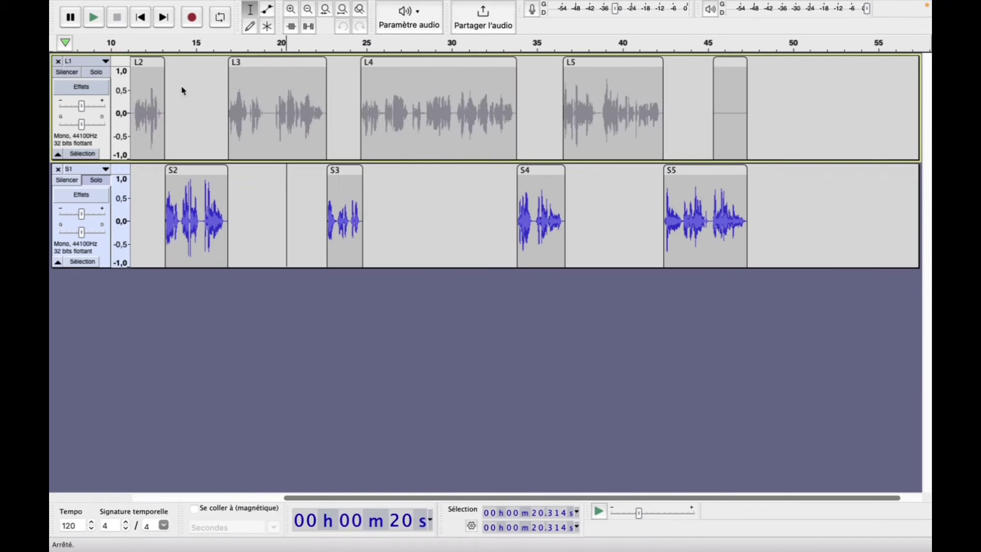
Solo the L1 track and turn off solo on the S1 track.
left_click(188, 97)
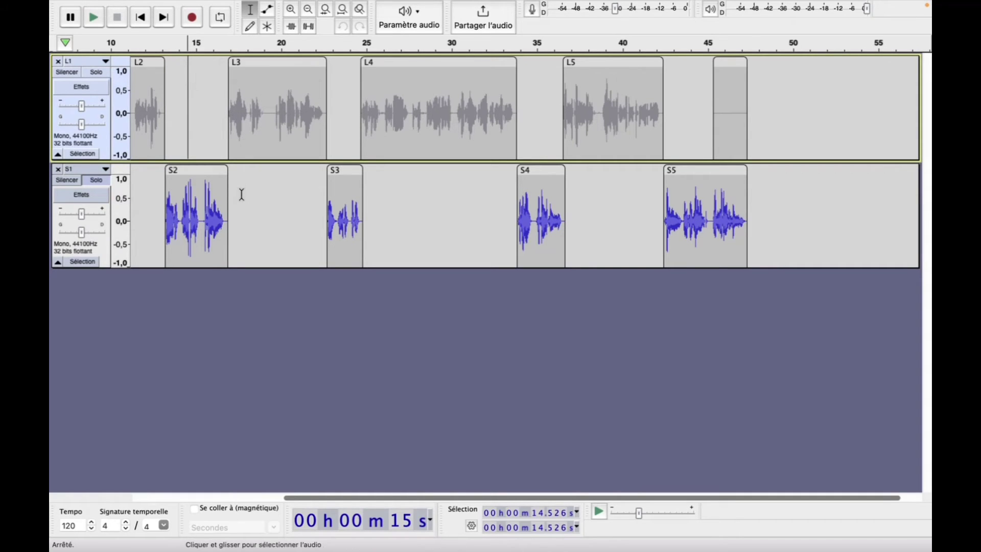
left_click(200, 75)
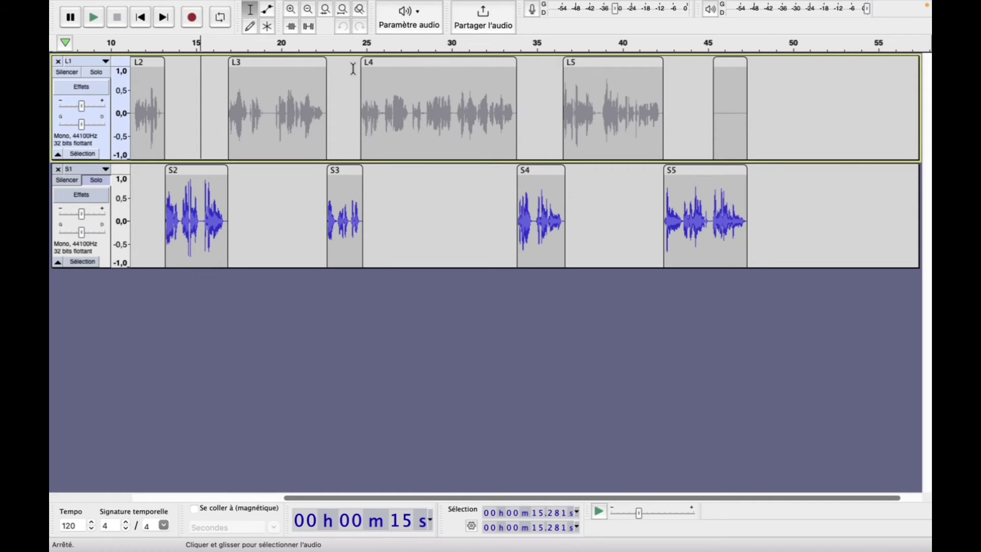
left_click(94, 74)
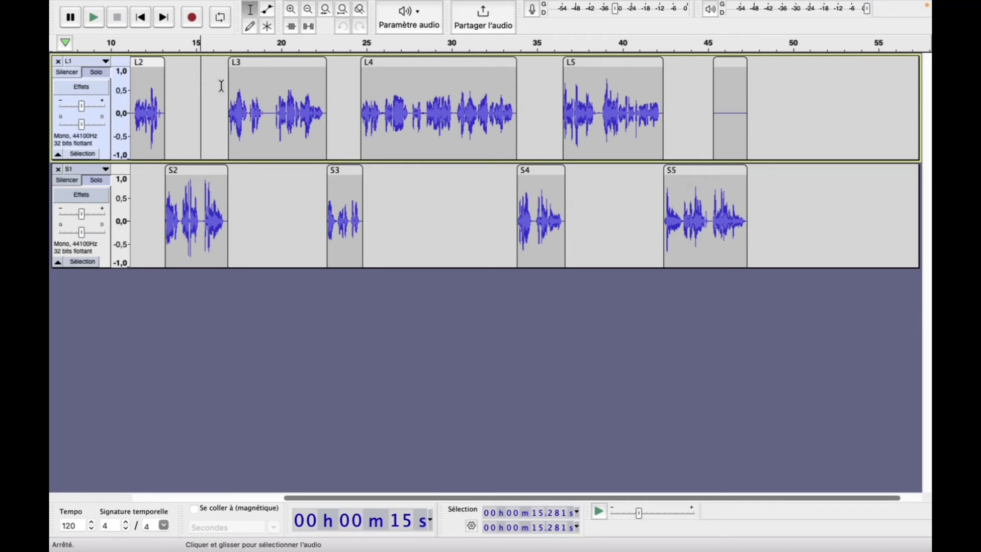
left_click(96, 180)
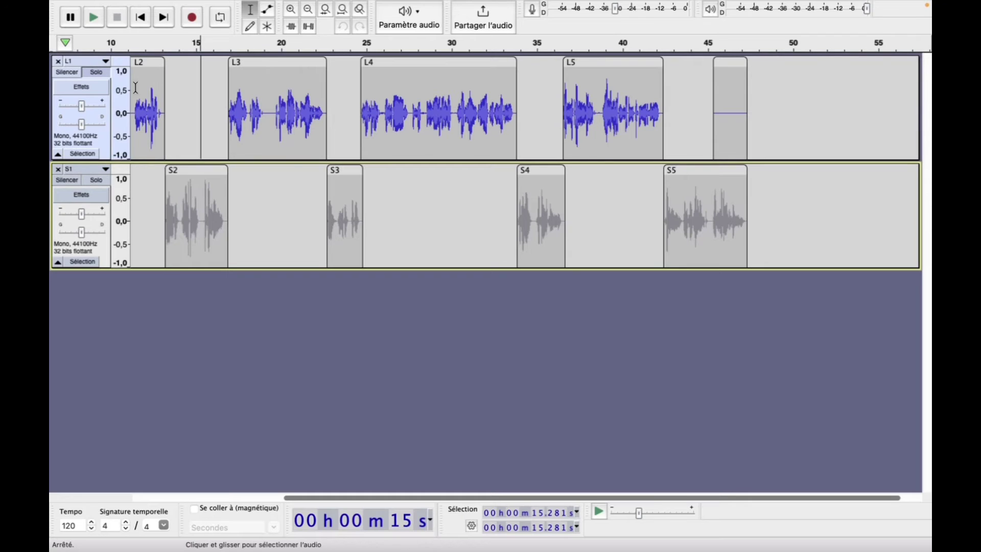
left_click(189, 84)
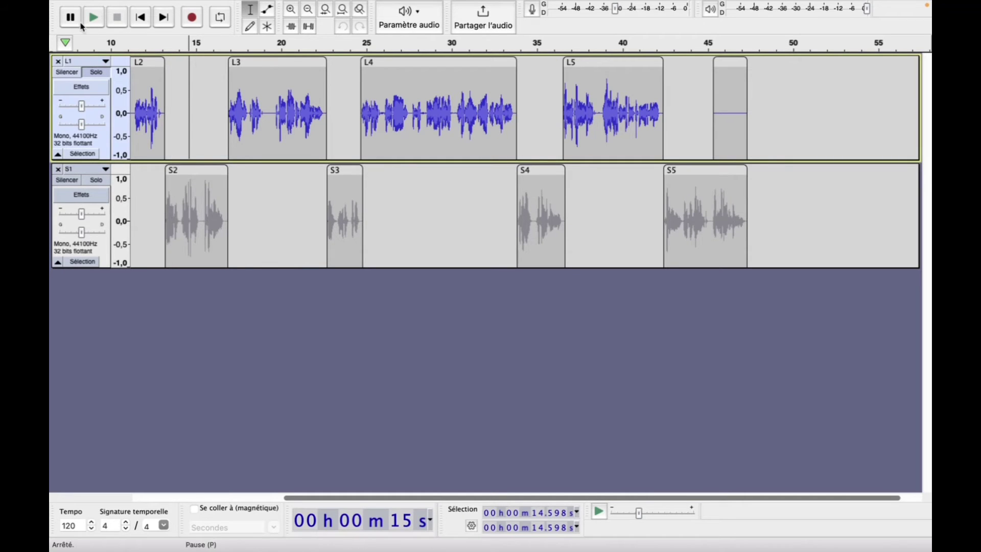
Export the audio of the soloed L1 track.
left_click(134, 7)
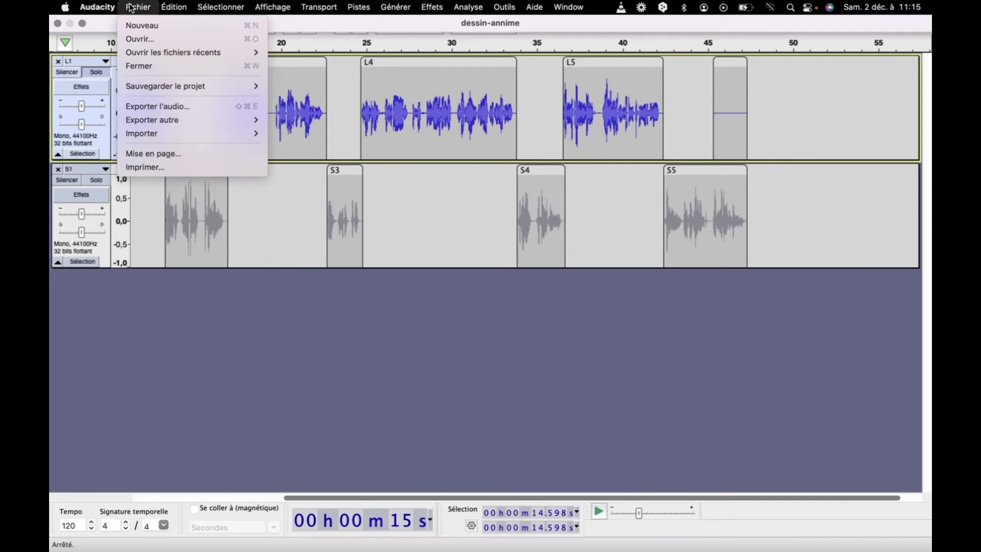
left_click(183, 107)
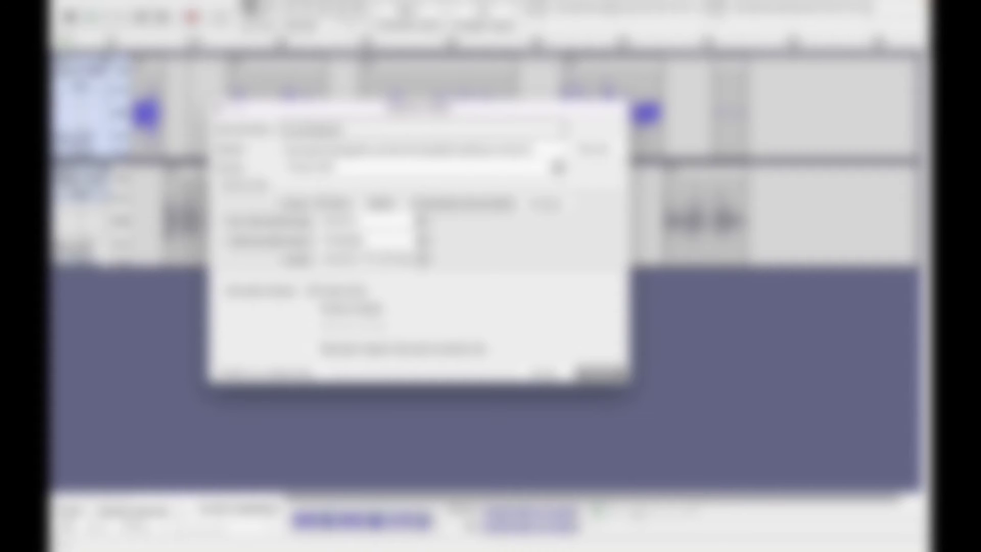
left_click(598, 373)
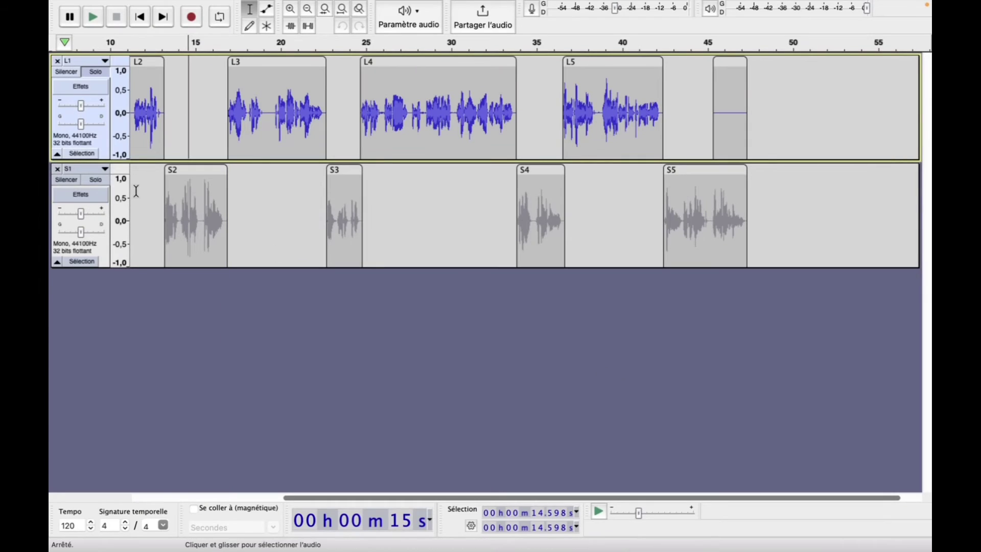
Turn off solo on the L1 track and solo the S1 track.
left_click(132, 192)
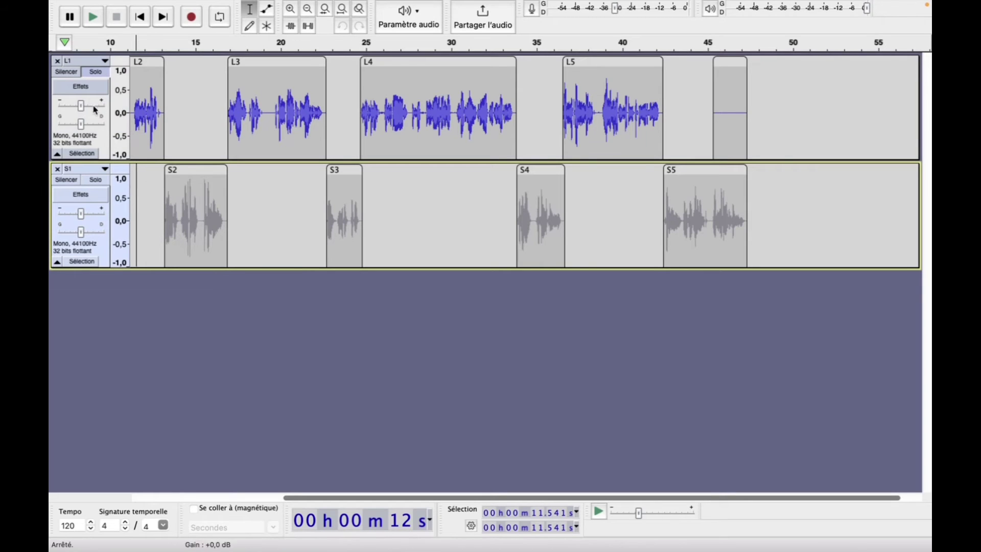
left_click(95, 74)
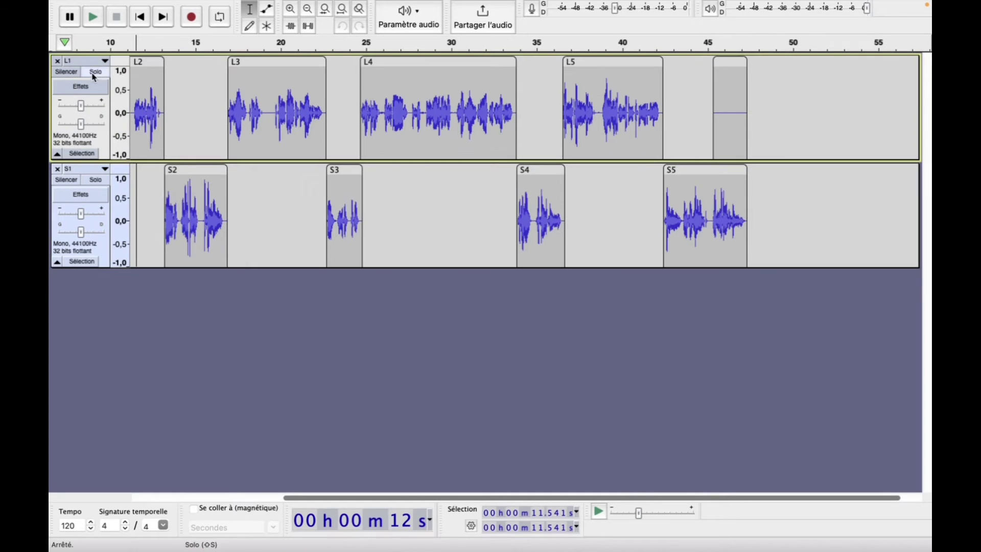
left_click(103, 182)
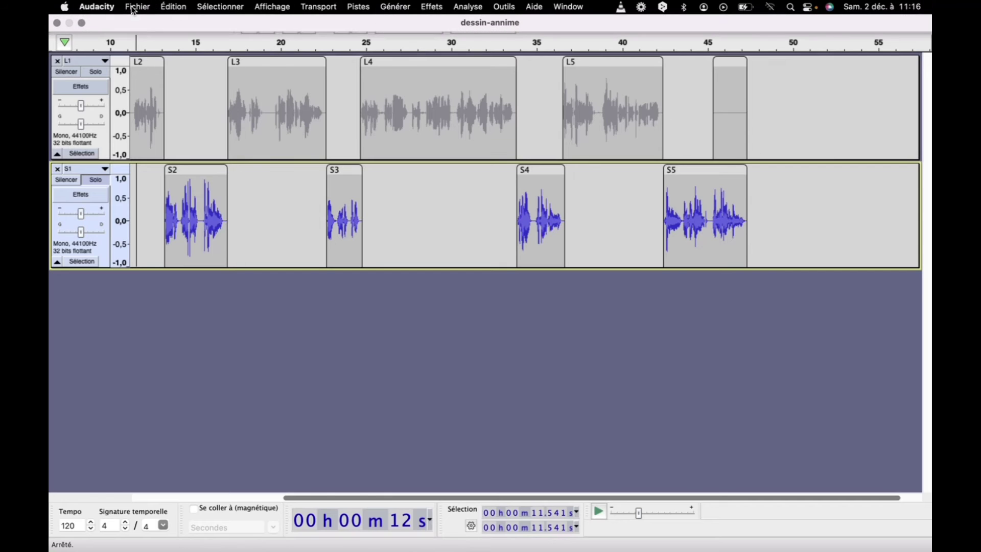
Export the audio of the soloed S1 track under an edited file name.
left_click(134, 7)
mouse_move(161, 136)
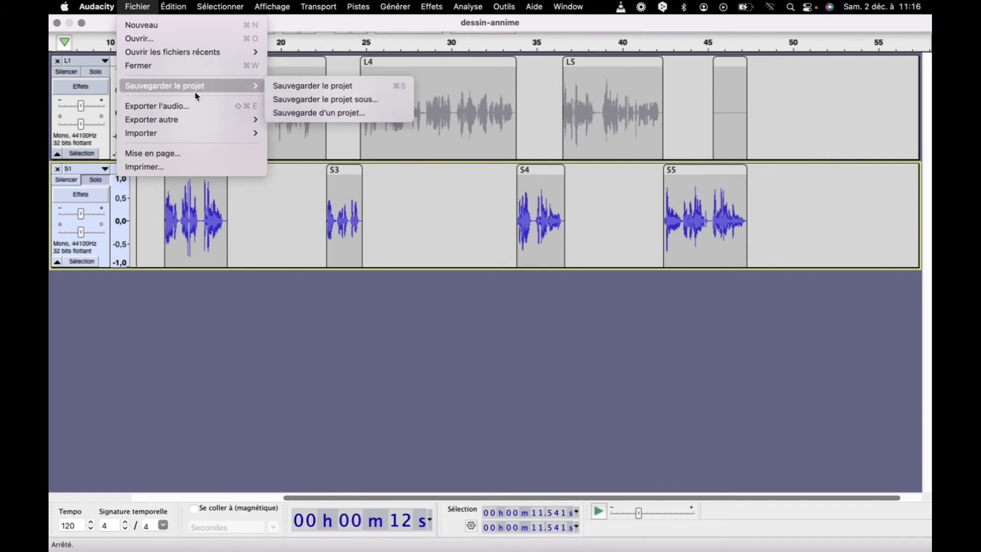
left_click(198, 106)
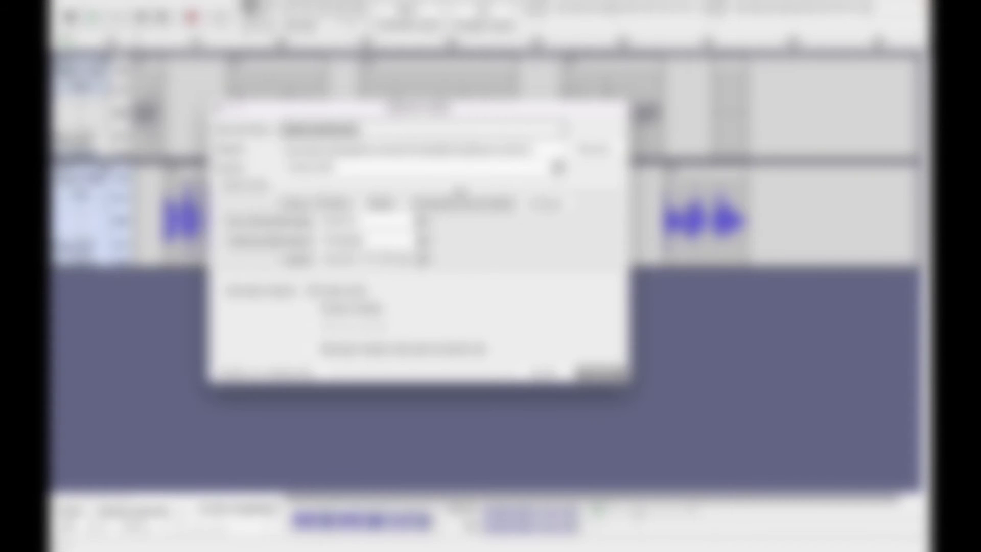
left_click(335, 131)
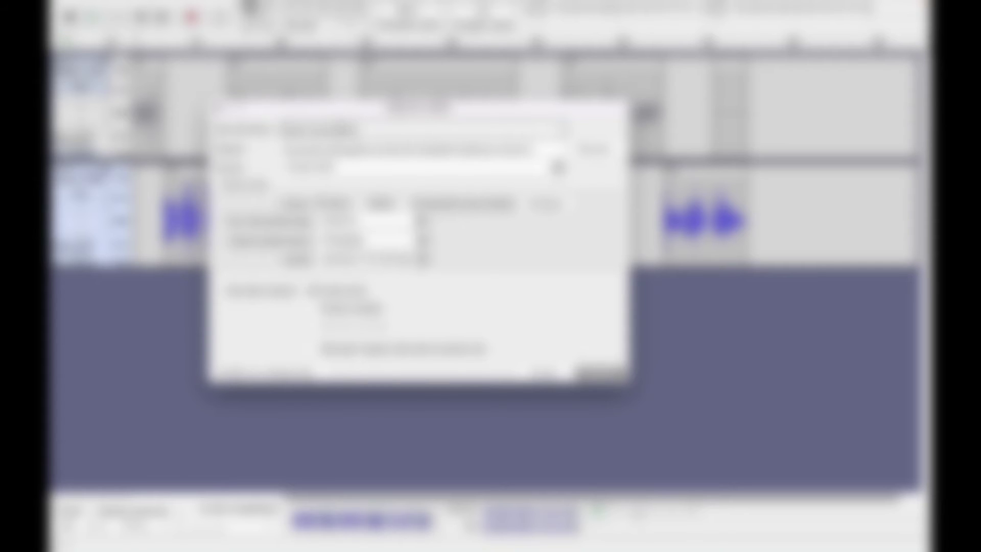
left_click_drag(335, 131, 283, 131)
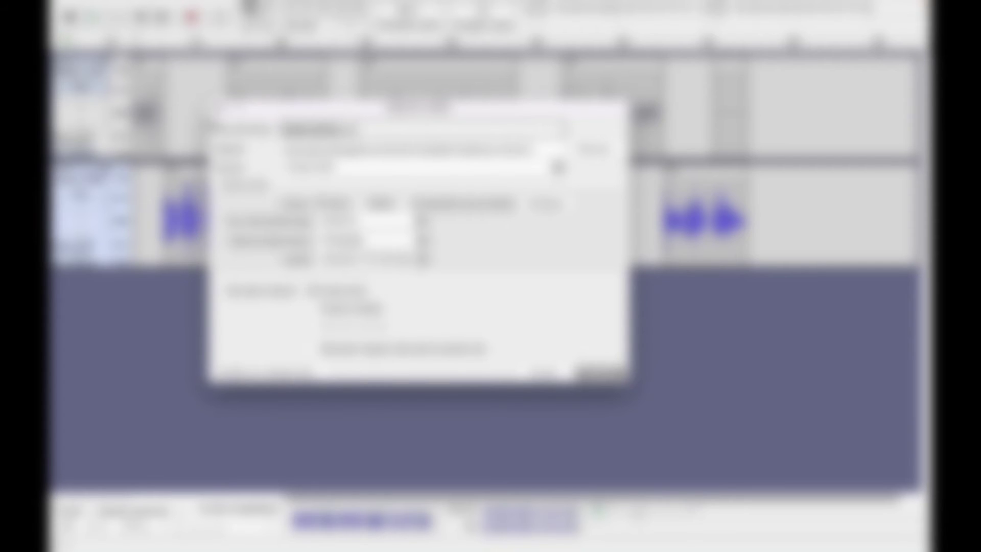
key("BackSpace")
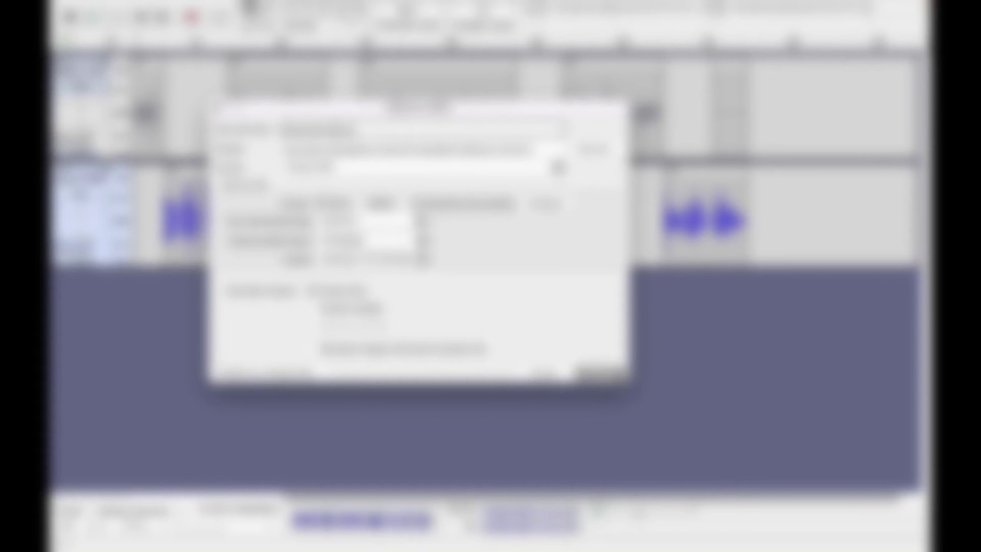
left_click(601, 374)
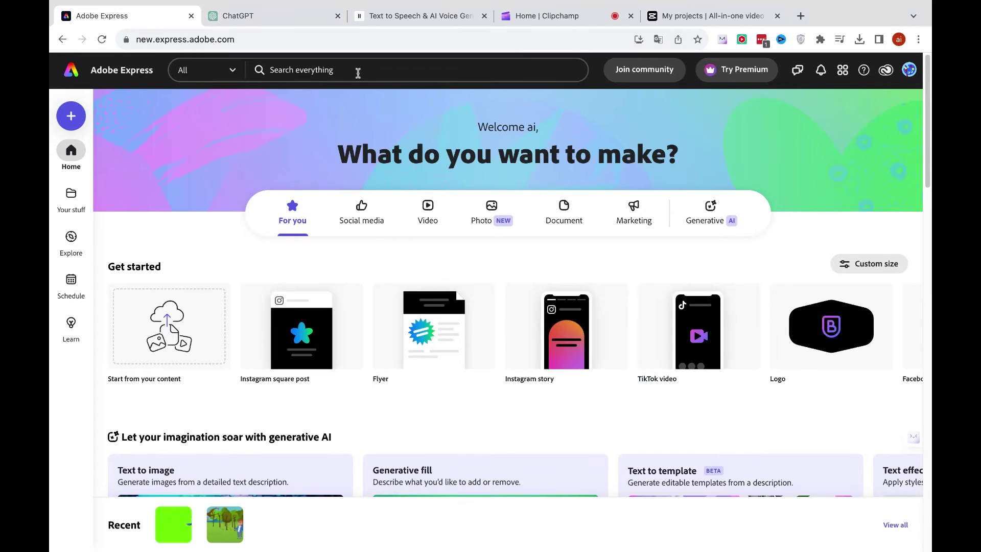
Check the character names in the ChatGPT dialogue list, highlighting the Stardust heading, and return to Adobe Express.
left_click(267, 15)
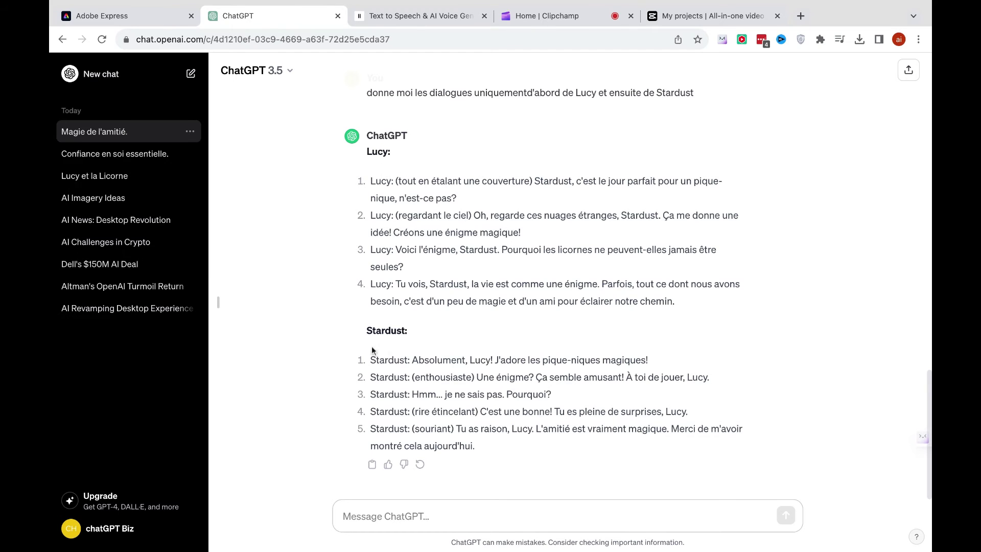
triple_click(367, 329)
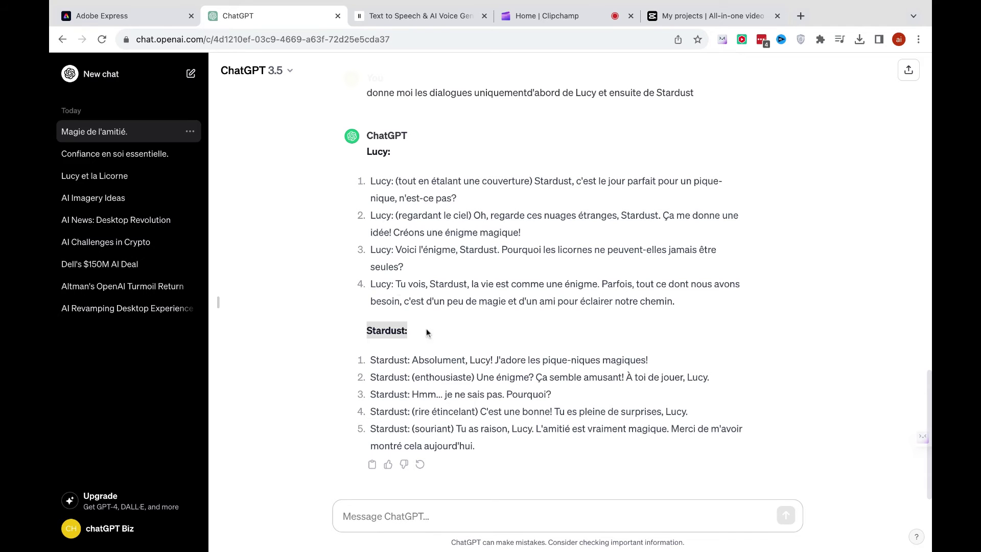
left_click(138, 16)
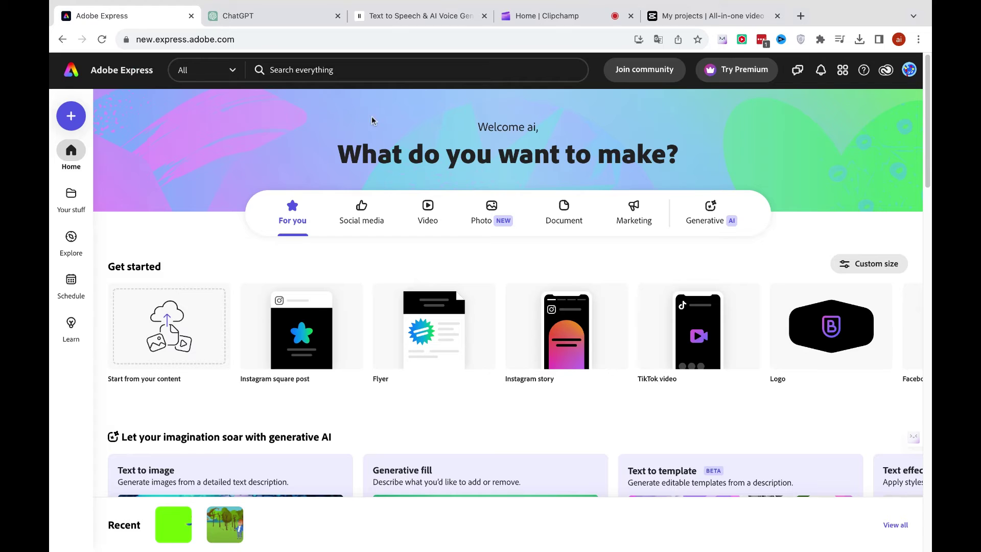
Open the Animate from audio quick action in Adobe Express.
scroll(527, 263, "down", 2)
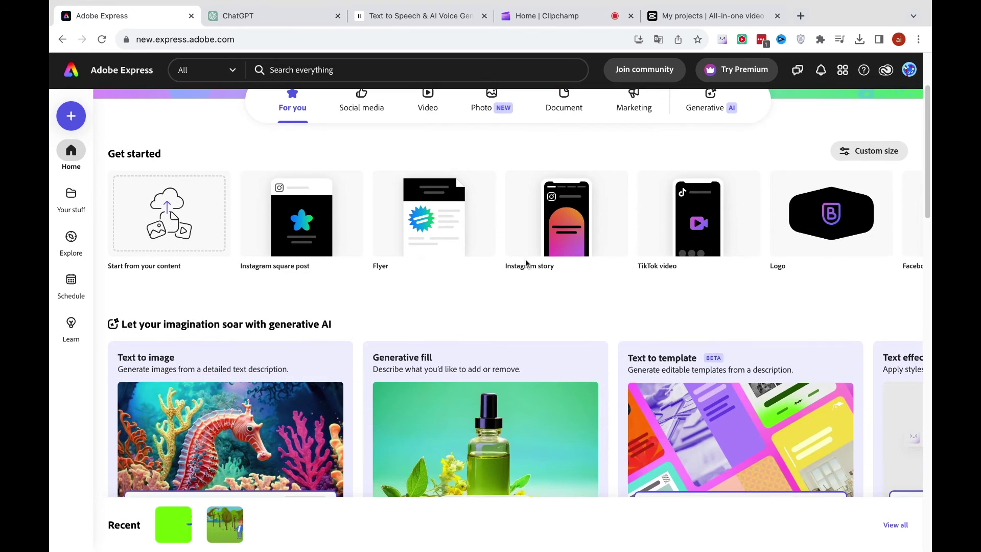
scroll(526, 265, "down", 4)
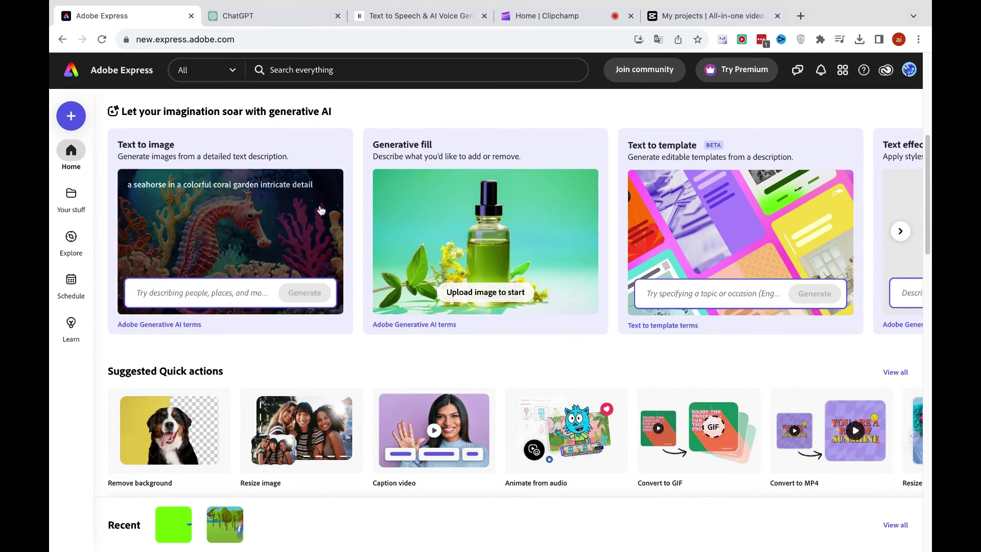
scroll(514, 196, "up", 1)
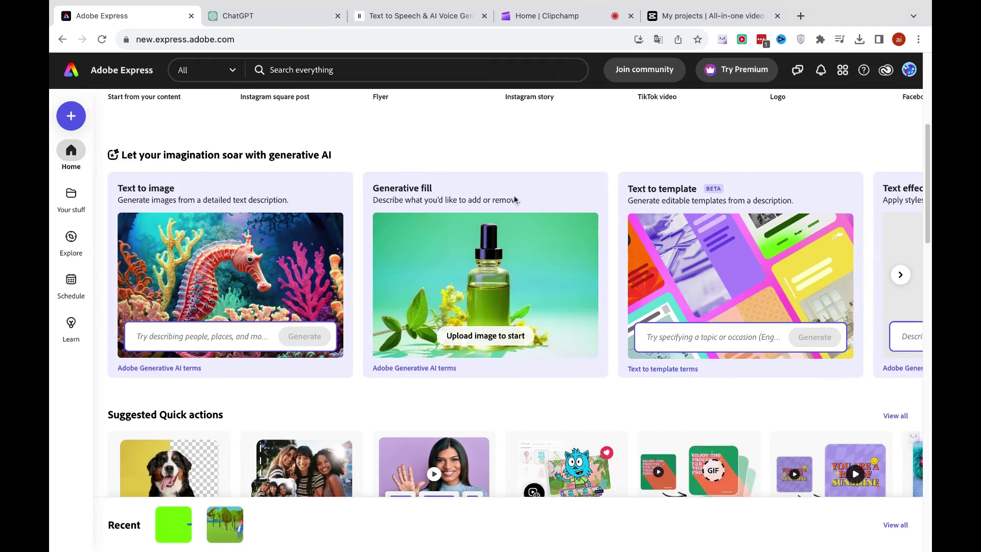
scroll(517, 214, "down", 5)
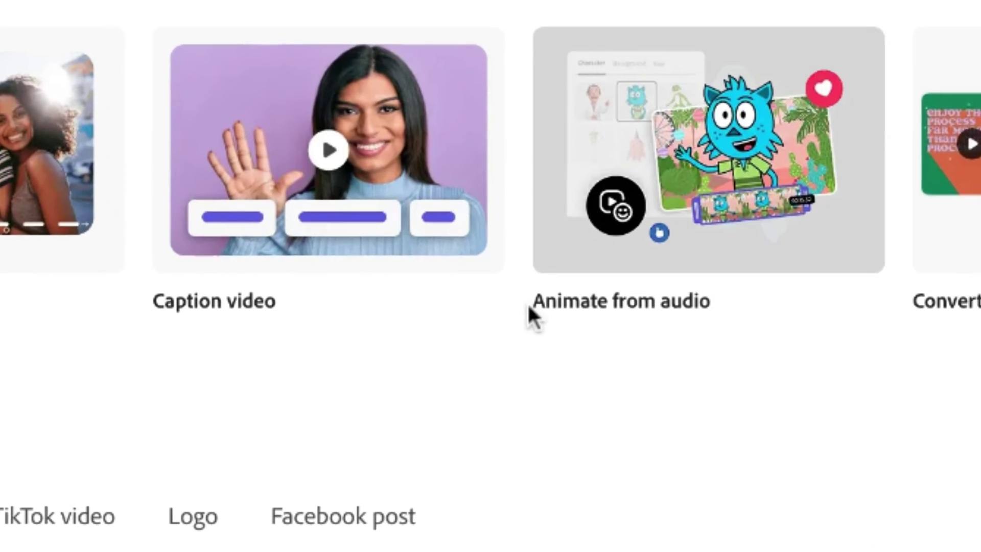
left_click(681, 154)
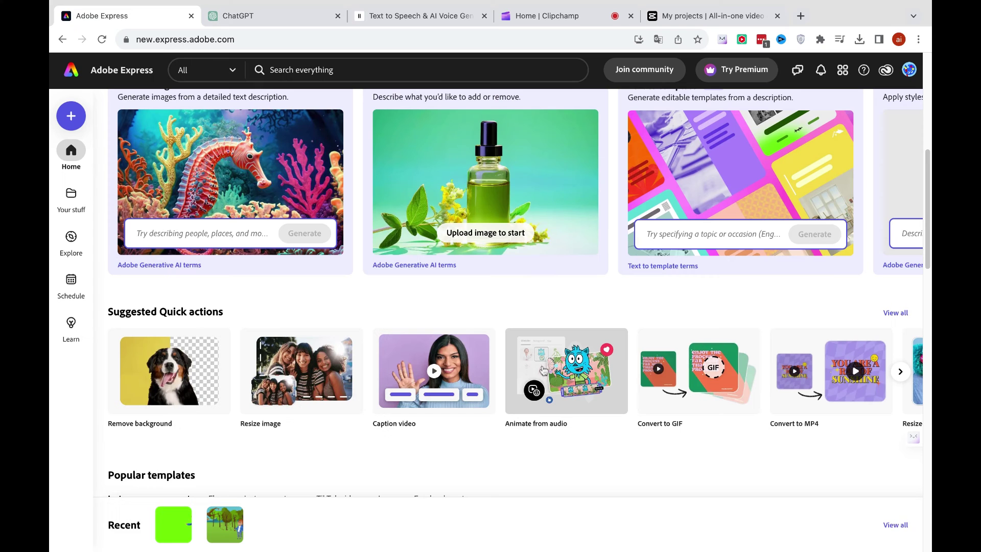
left_click(556, 359)
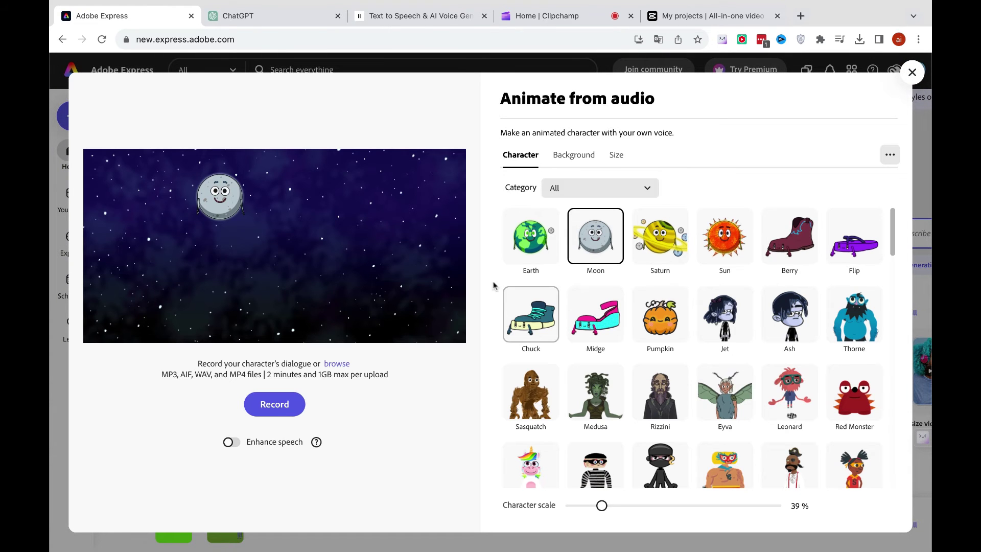
Choose the Lucy character from the Humans category and place her in the right half of the scene.
scroll(619, 263, "down", 6)
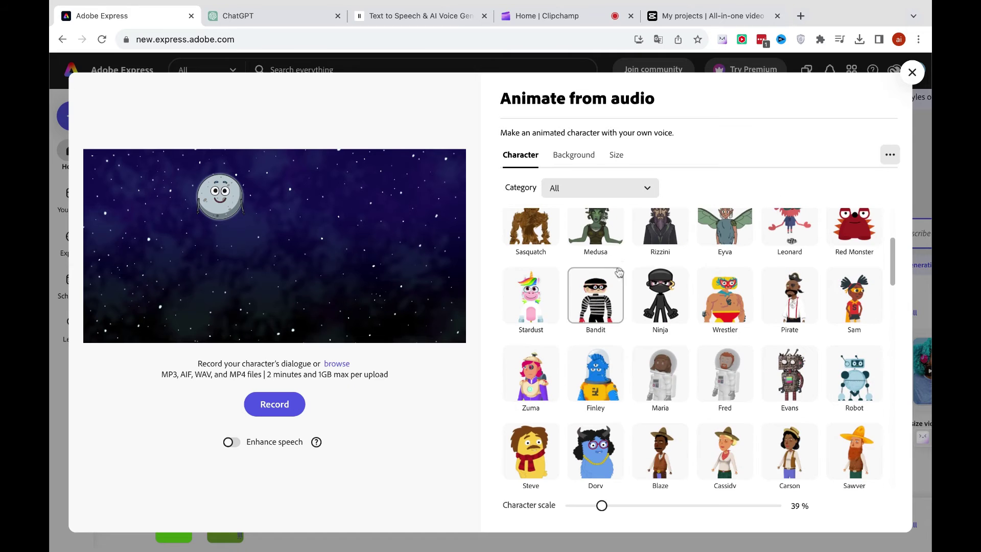
scroll(625, 309, "up", 6)
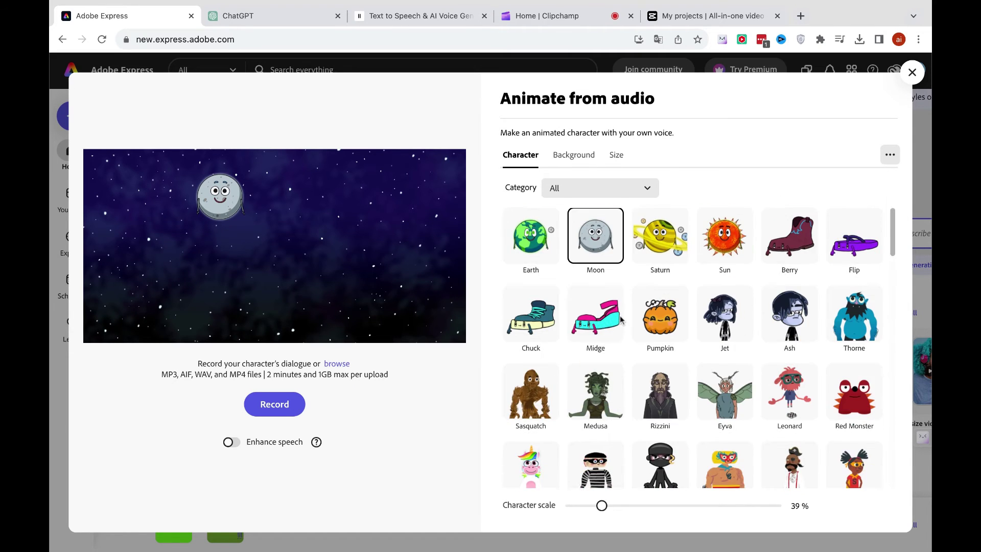
left_click(645, 193)
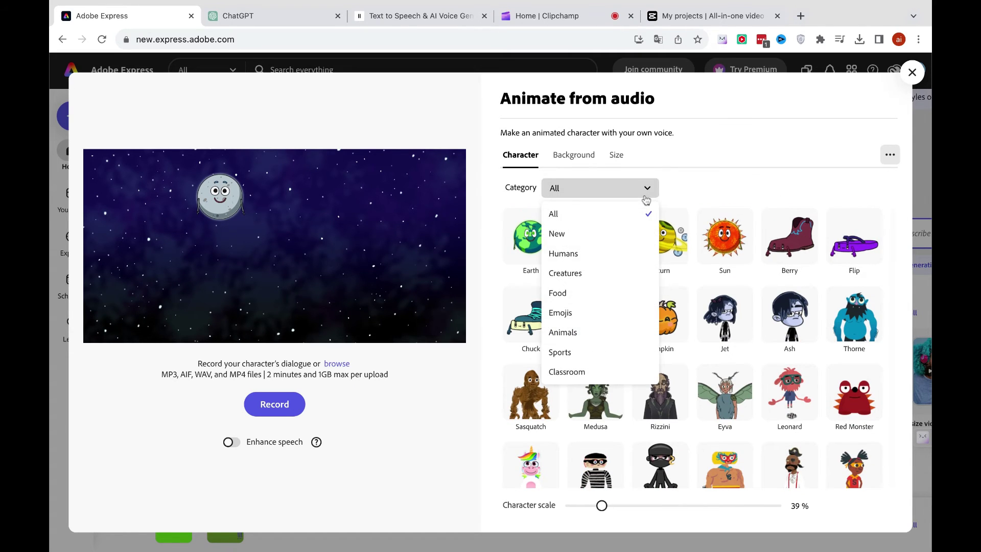
left_click(572, 255)
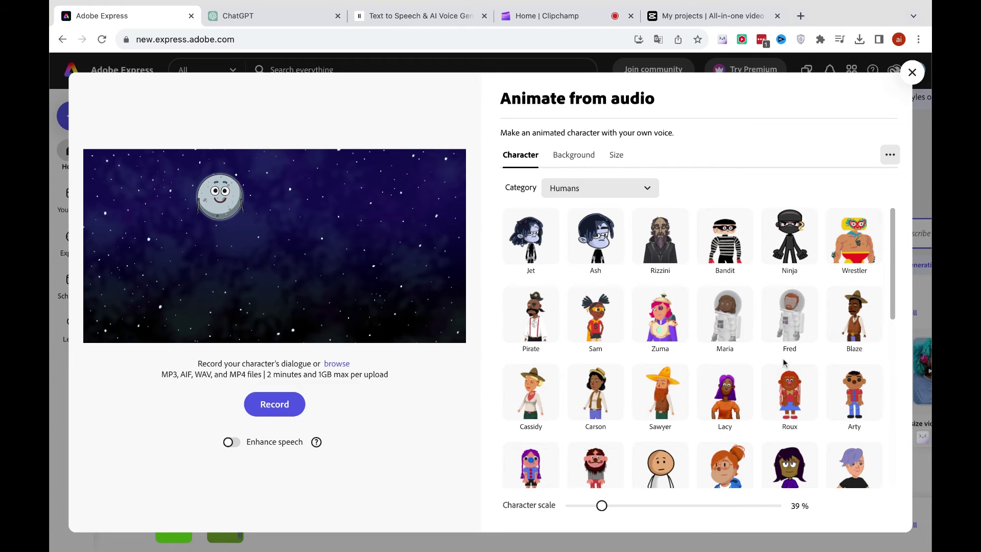
scroll(785, 368, "down", 3)
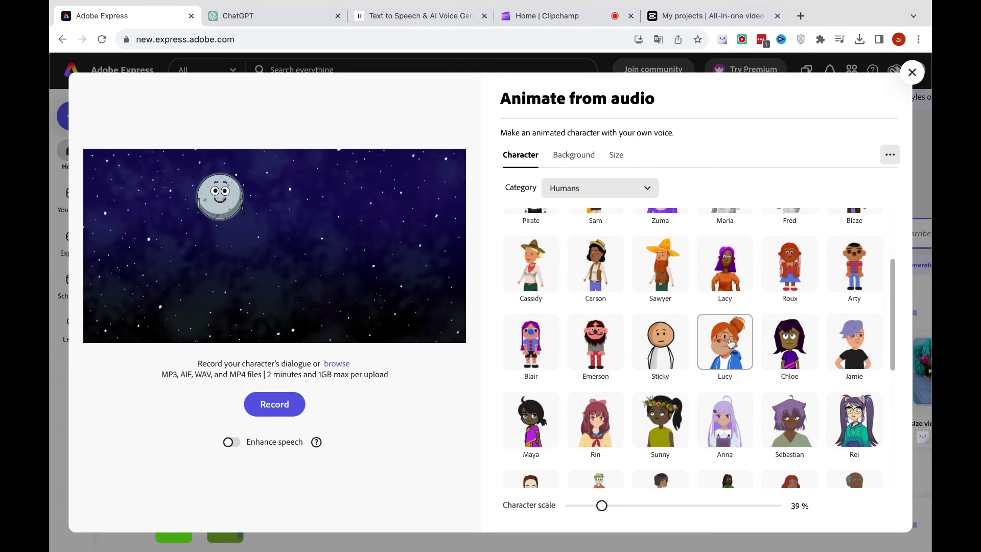
left_click(729, 344)
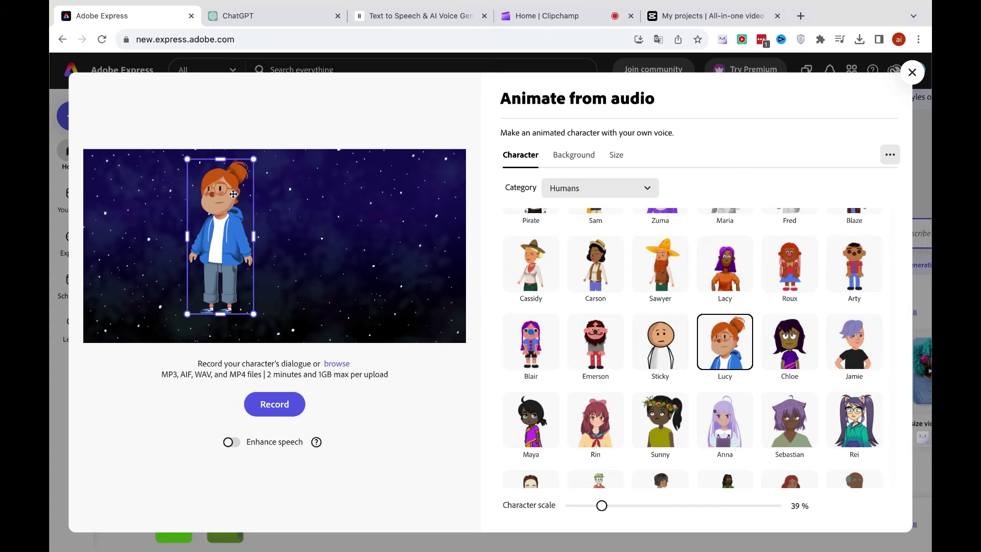
left_click_drag(232, 210, 381, 225)
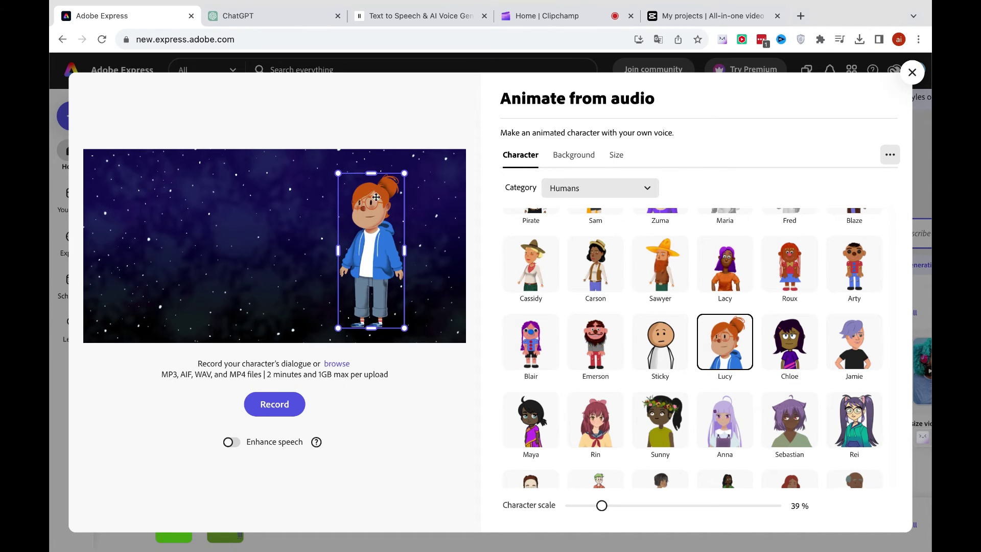
left_click_drag(376, 197, 344, 205)
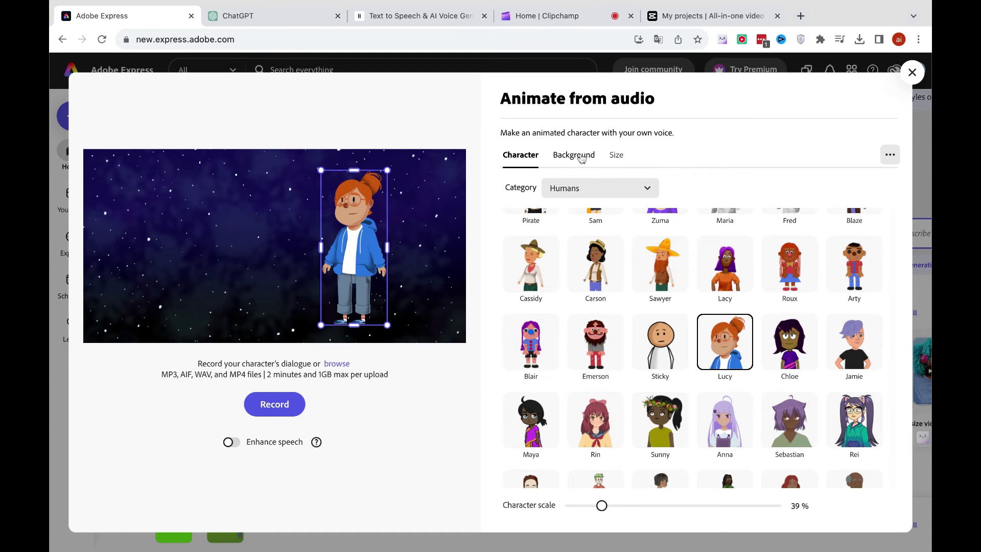
Set the scene background to a custom bright green, #69FF08.
left_click(573, 155)
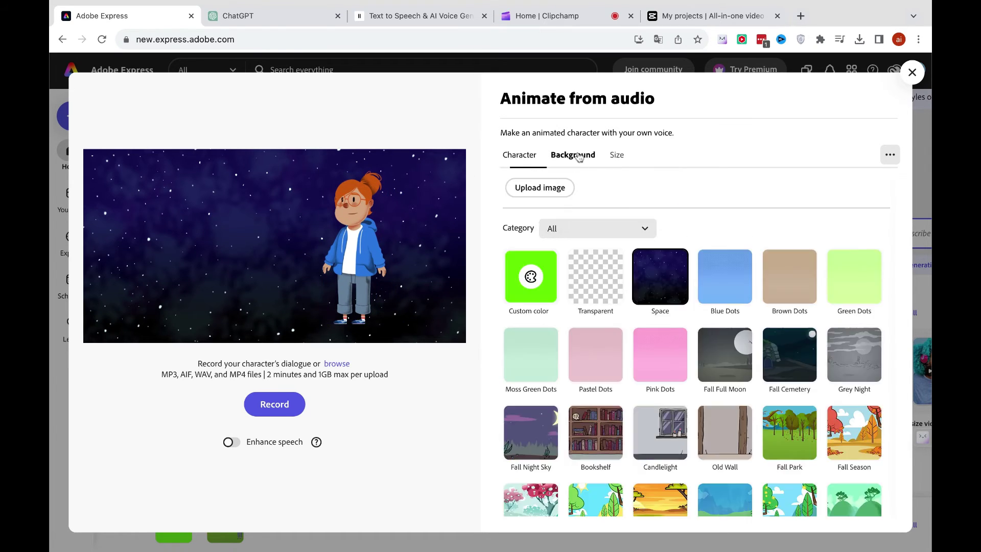
left_click(541, 267)
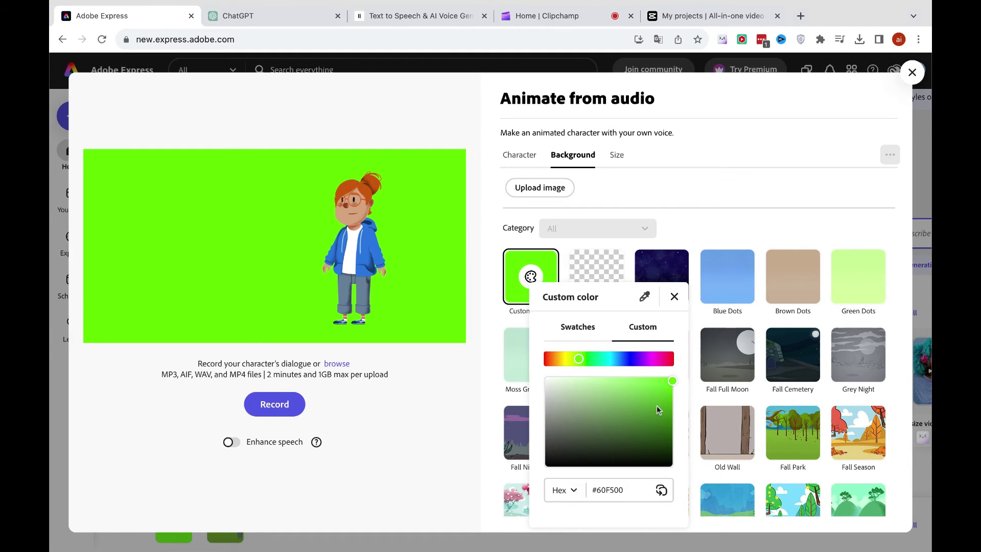
left_click_drag(666, 383, 671, 377)
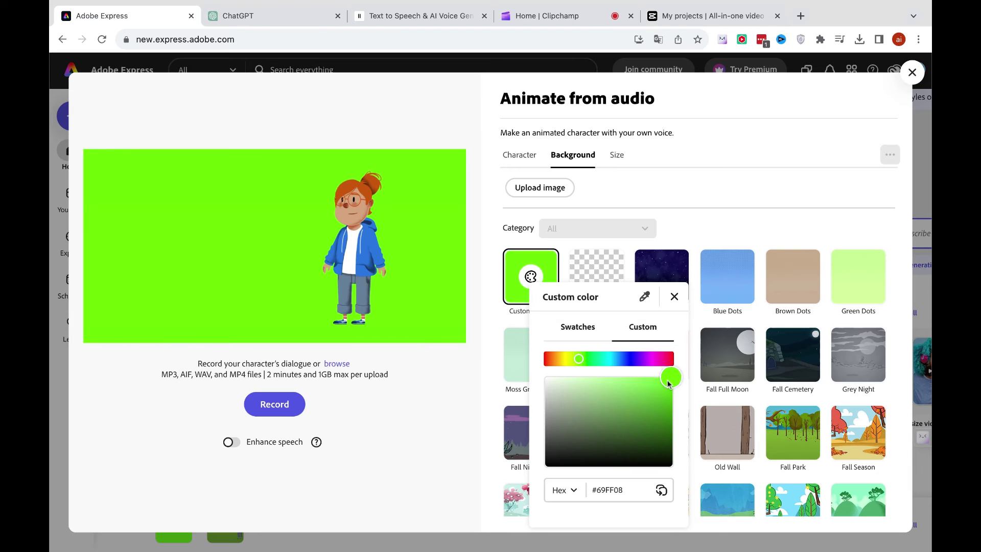
left_click(675, 296)
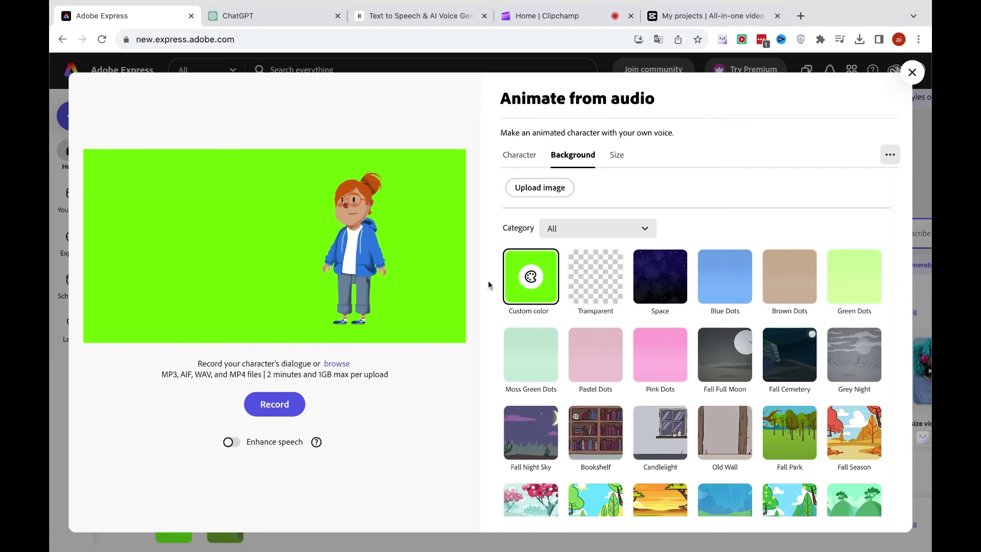
Generate Lucy's animation from an uploaded audio file and play the resulting preview.
left_click(336, 364)
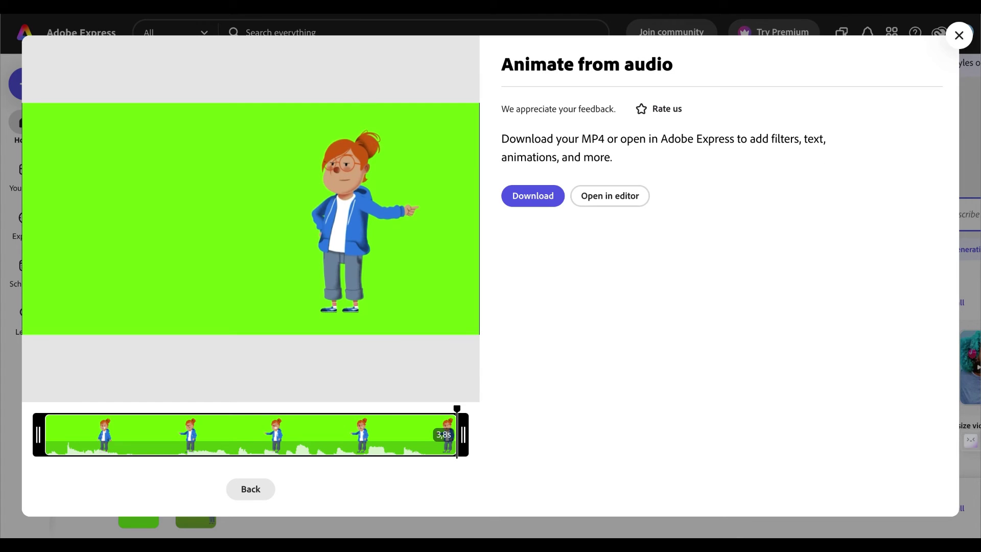
mouse_move(241, 161)
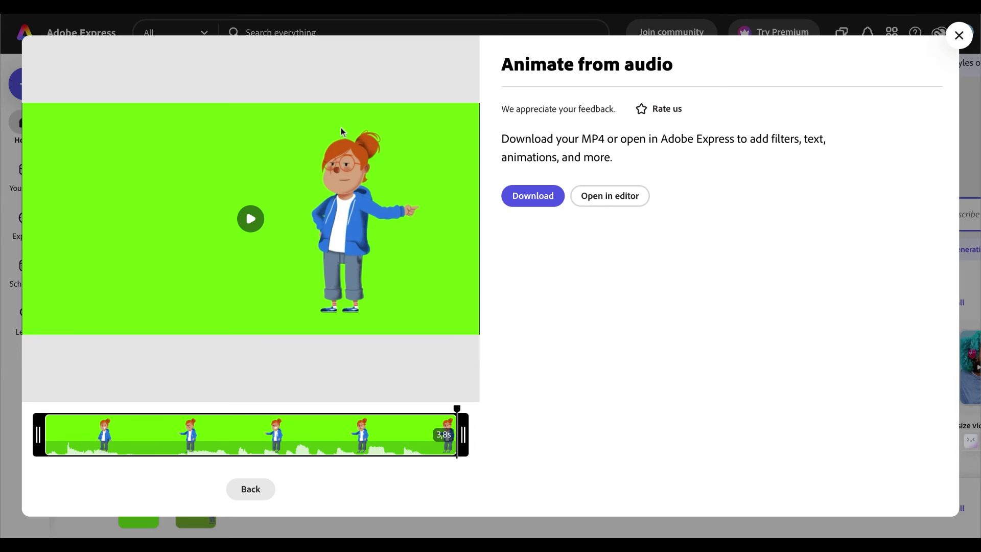
left_click(250, 220)
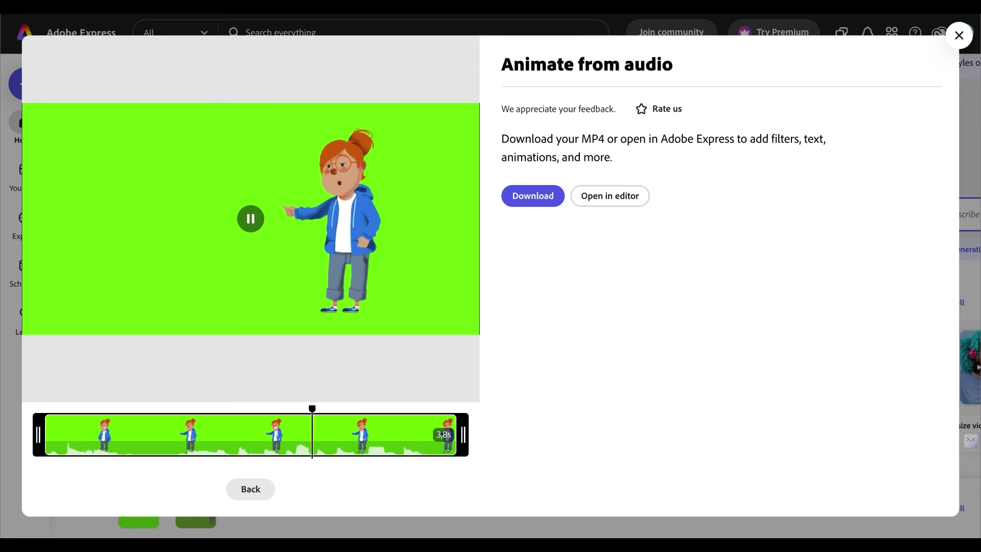
Start a new Animate from audio animation and show the characters in the Animals category.
left_click(958, 36)
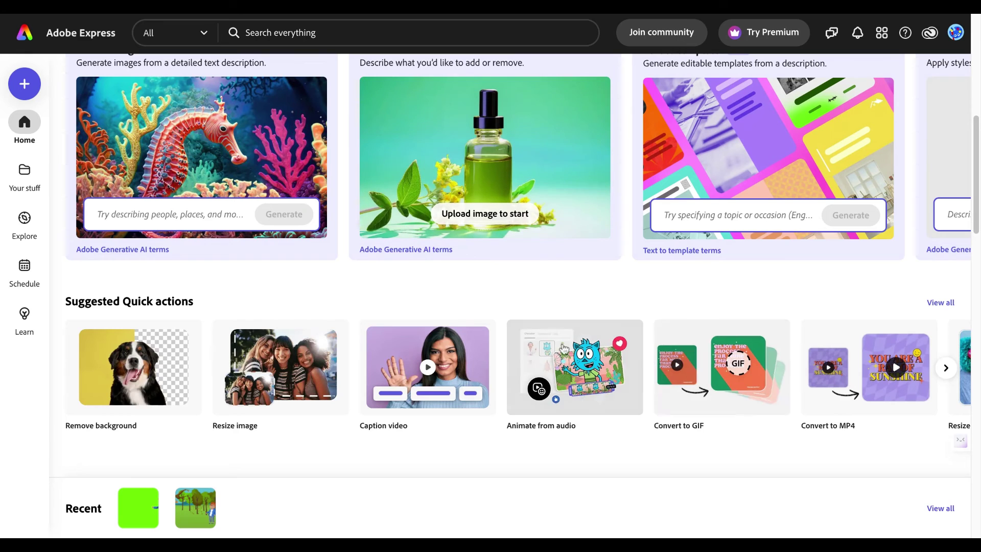
left_click(565, 352)
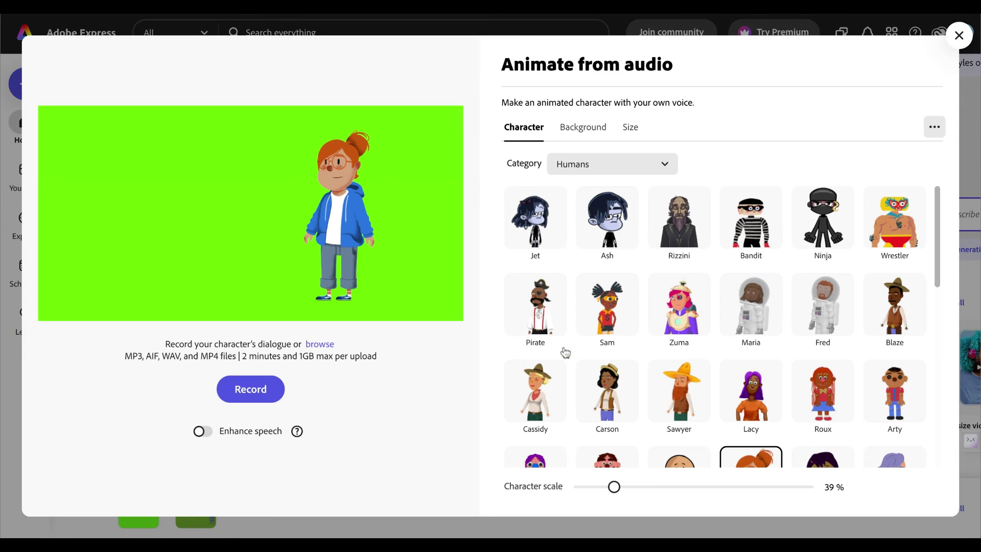
left_click(657, 174)
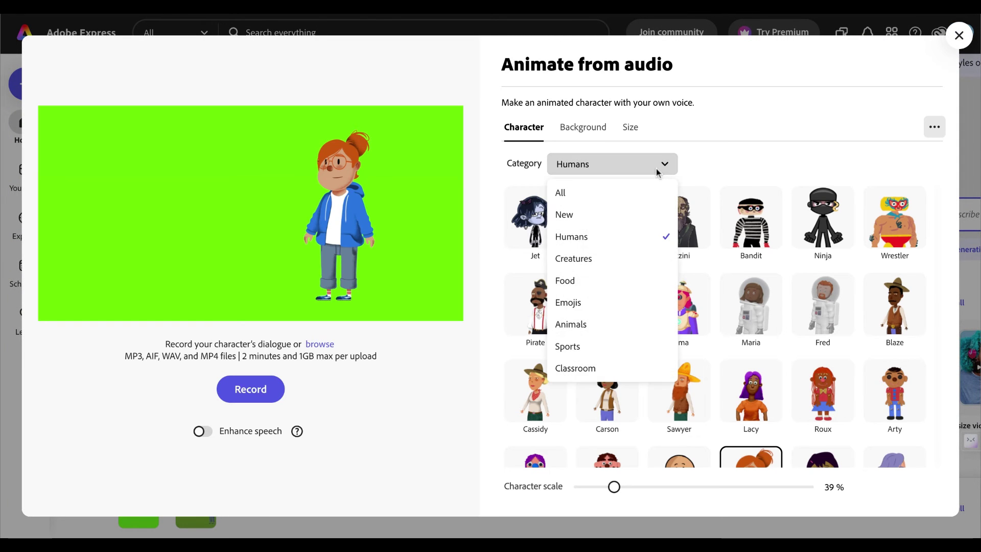
left_click(601, 322)
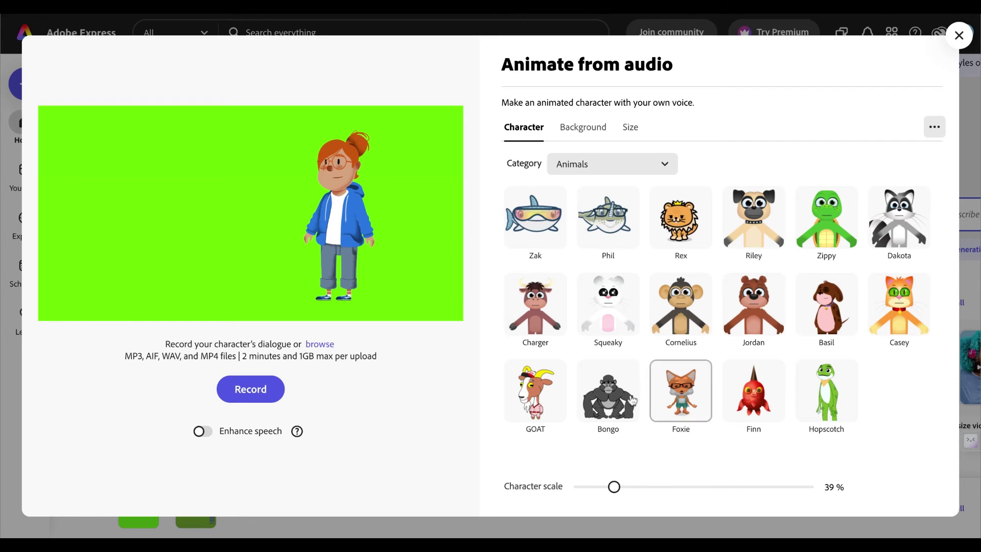
Look through the complete character list for the Stardust unicorn.
left_click(642, 164)
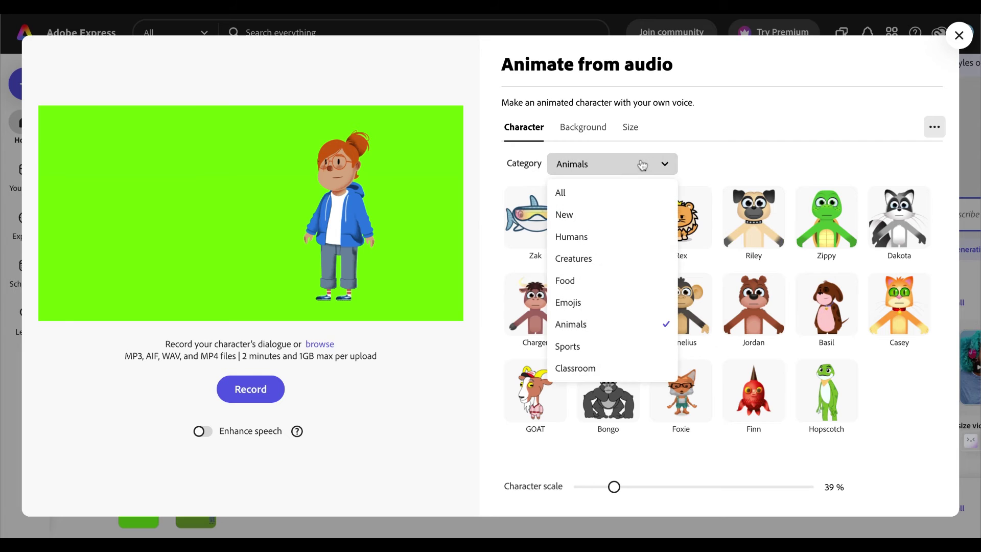
left_click(593, 198)
scroll(816, 289, "down", 8)
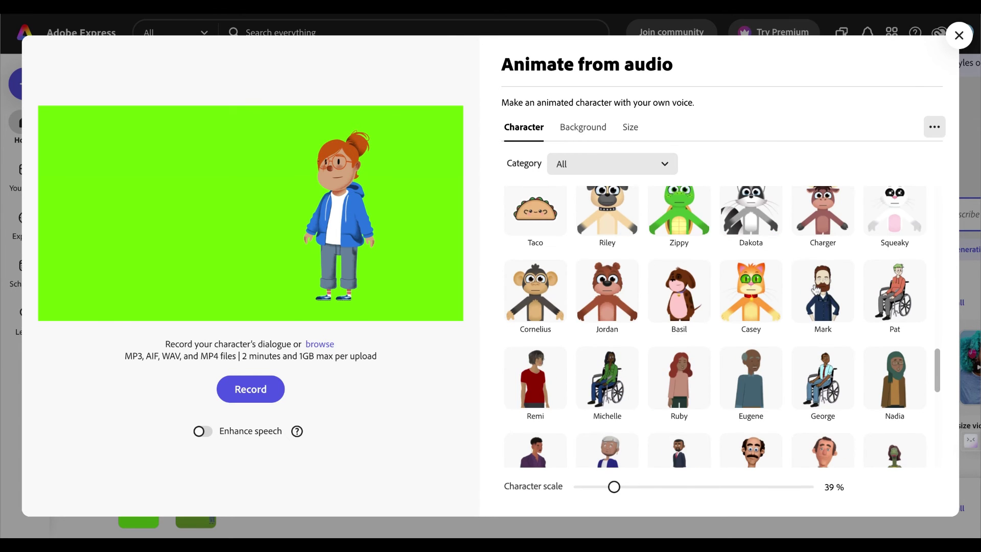
scroll(816, 290, "down", 15)
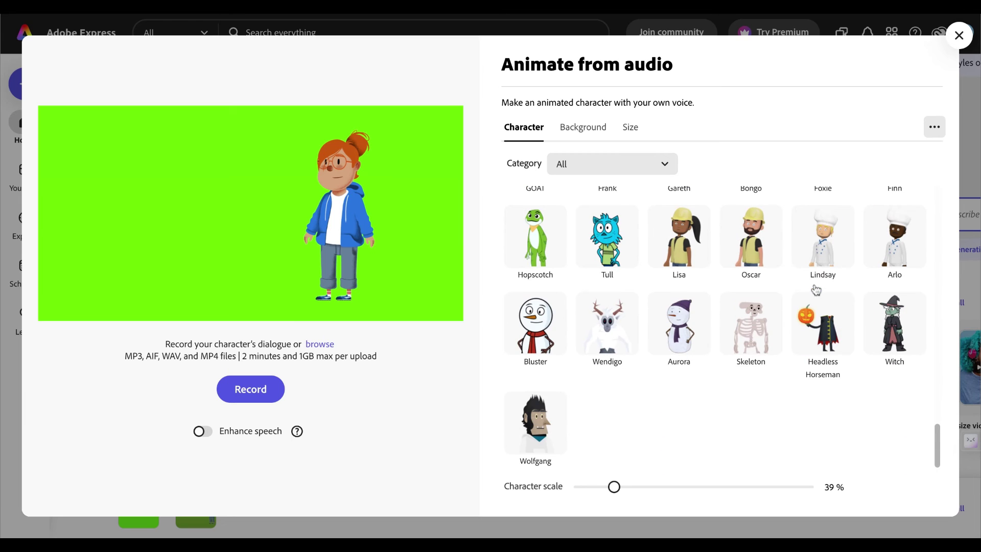
scroll(715, 326, "up", 10)
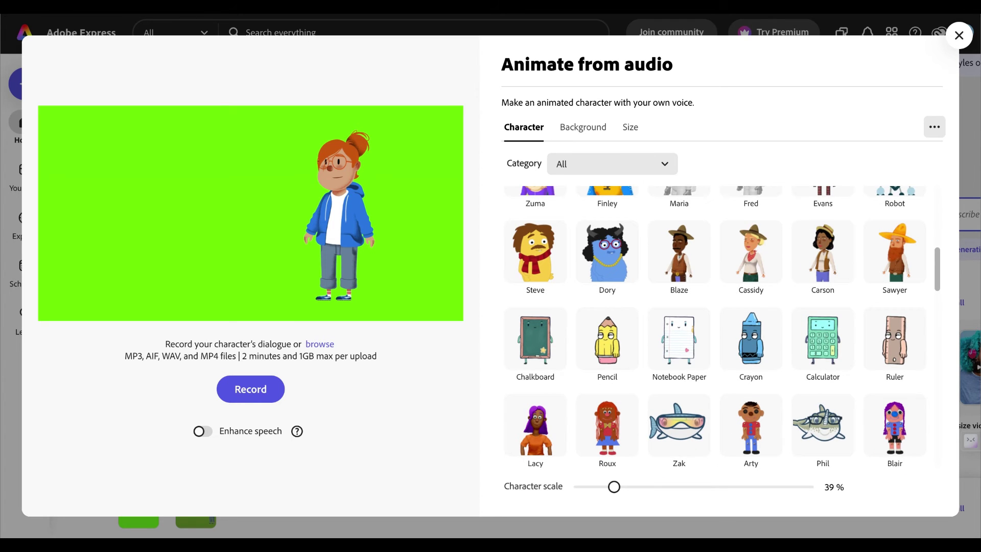
scroll(822, 307, "up", 8)
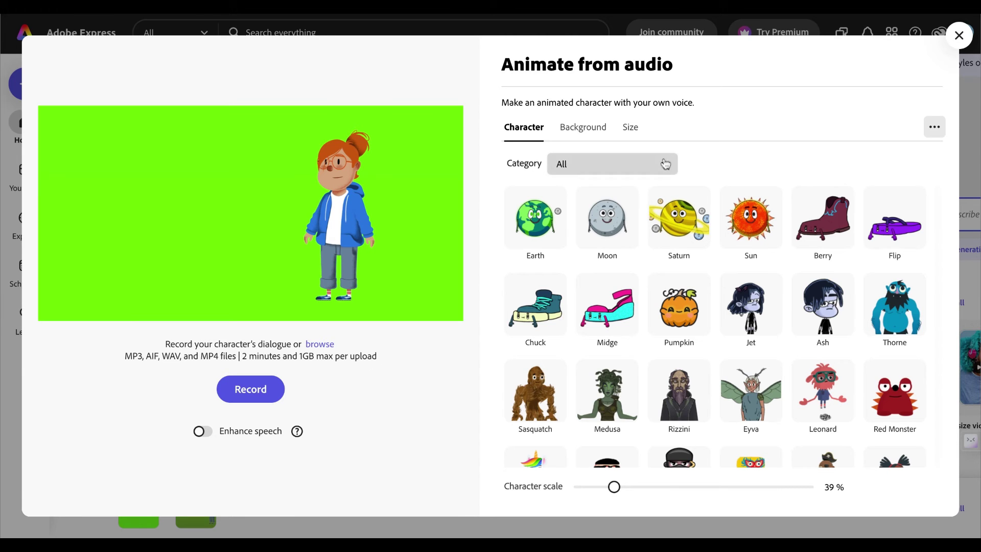
scroll(715, 286, "down", 12)
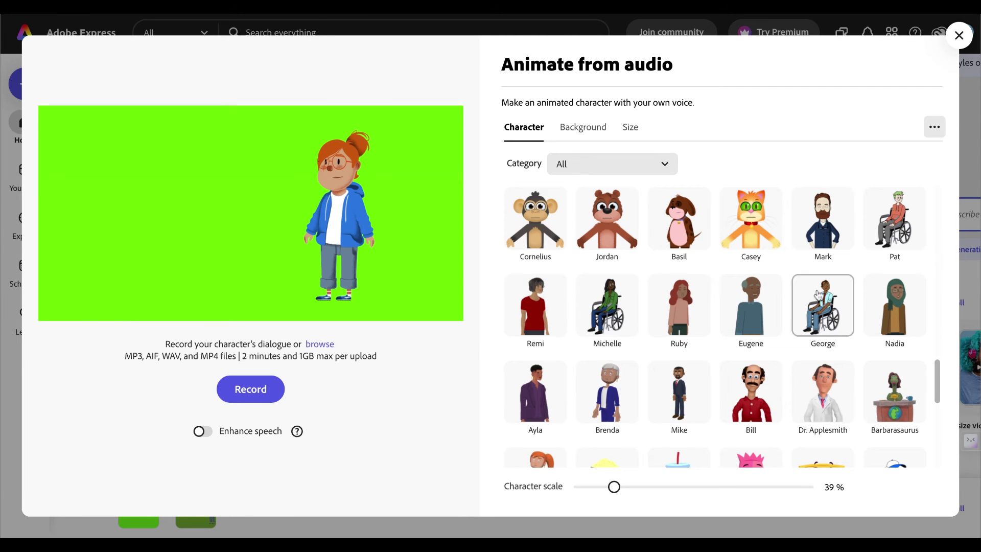
scroll(756, 316, "down", 10)
scroll(761, 321, "up", 6)
scroll(761, 320, "down", 4)
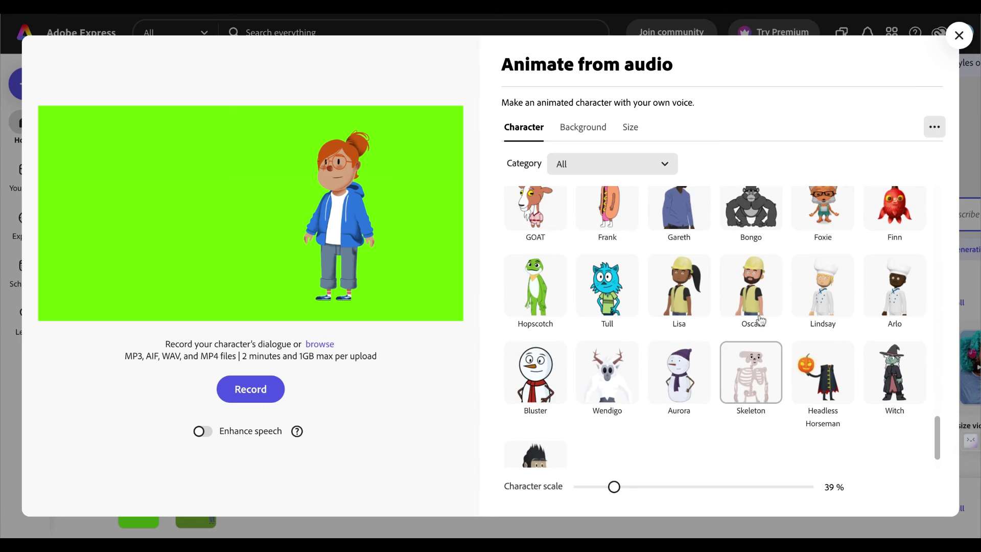
scroll(756, 307, "up", 10)
scroll(751, 289, "down", 3)
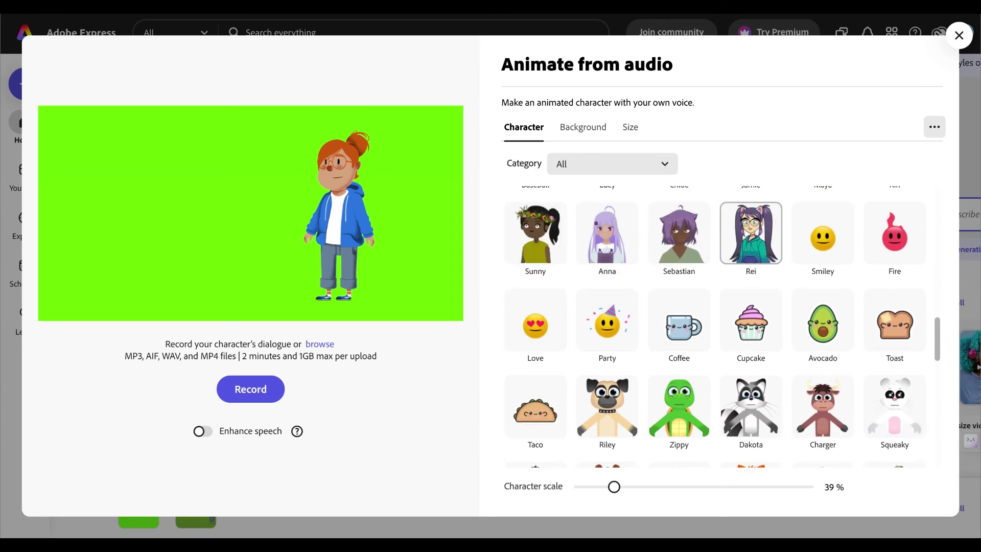
Choose the Stardust character from the Creatures category and place it in the left half of the scene at 55% scale.
left_click(637, 167)
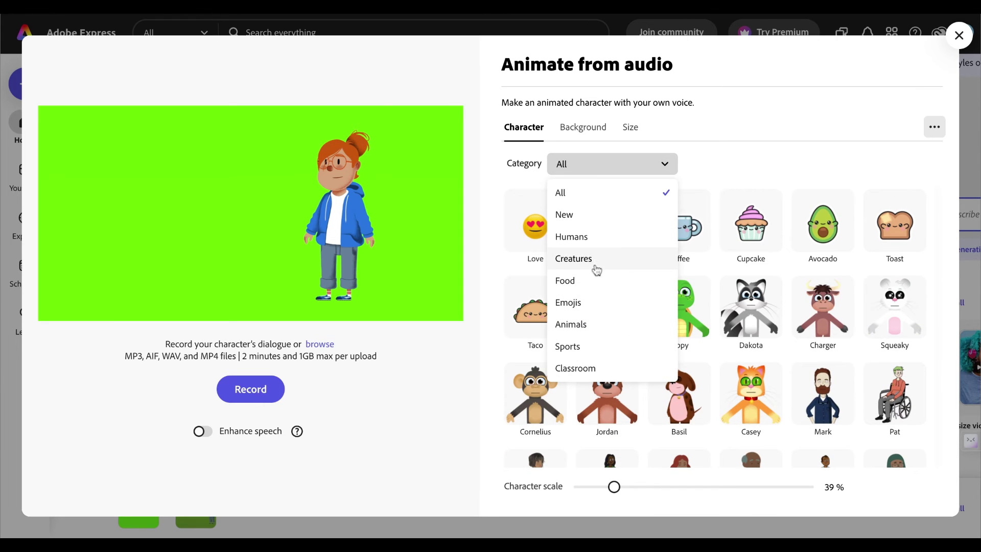
left_click(573, 258)
scroll(608, 255, "down", 8)
left_click(690, 262)
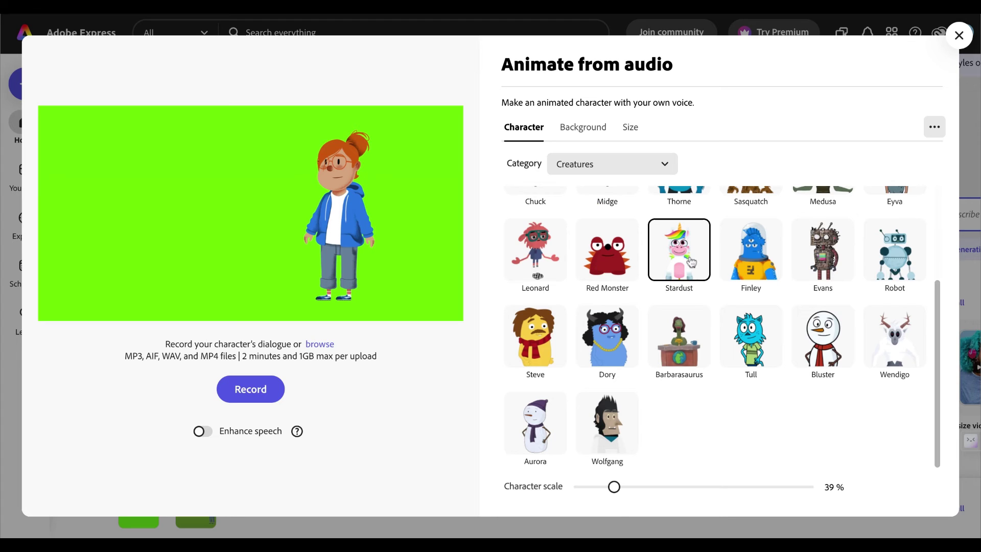
left_click_drag(332, 181, 103, 248)
left_click_drag(134, 200, 153, 148)
left_click_drag(136, 247, 134, 247)
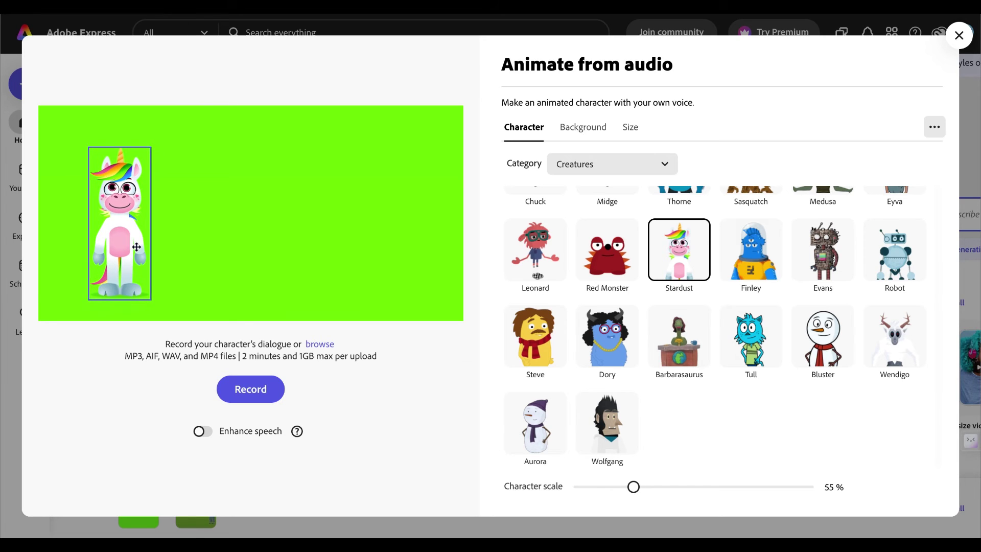
Generate Stardust's animation from an uploaded audio file, preview it and download the MP4.
left_click(329, 345)
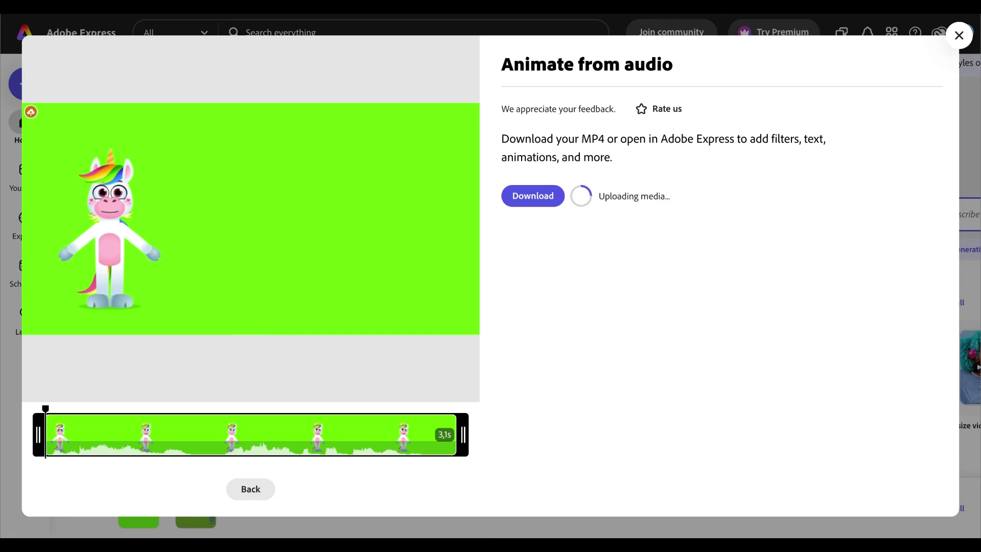
left_click(250, 218)
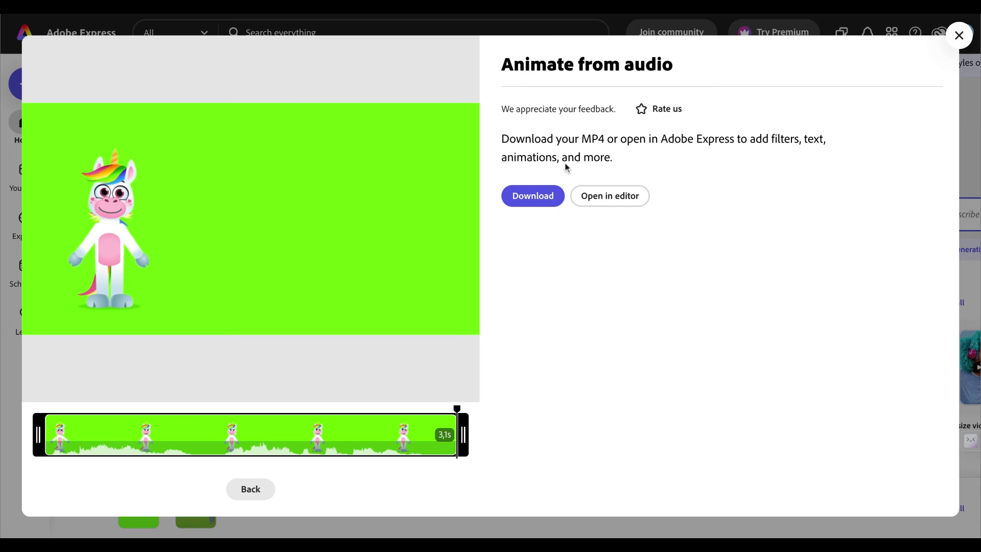
left_click(540, 198)
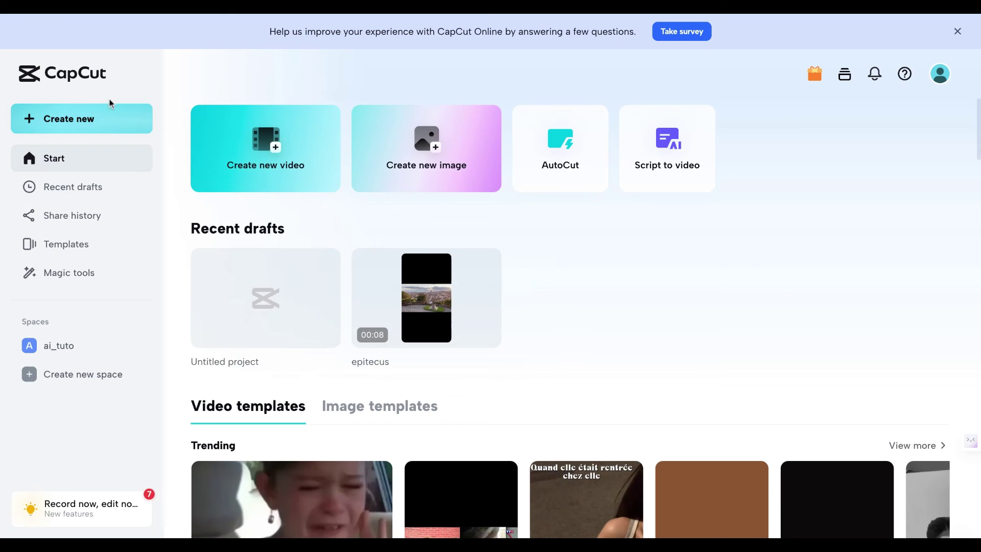
Switch to the story's CapCut video project and upload the Lucy.mp4 and S1_.mp4 clips from this device.
mouse_move(90, 124)
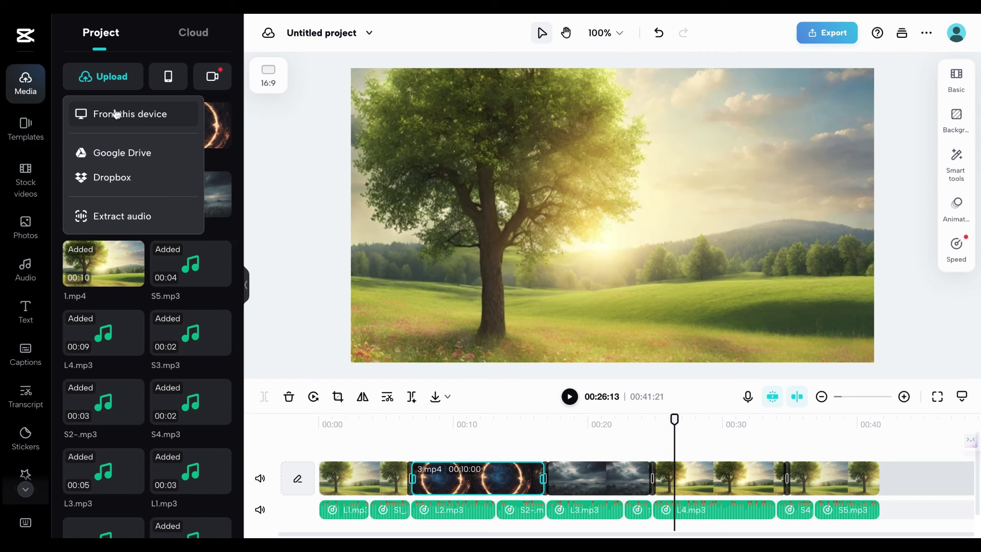
left_click(114, 111)
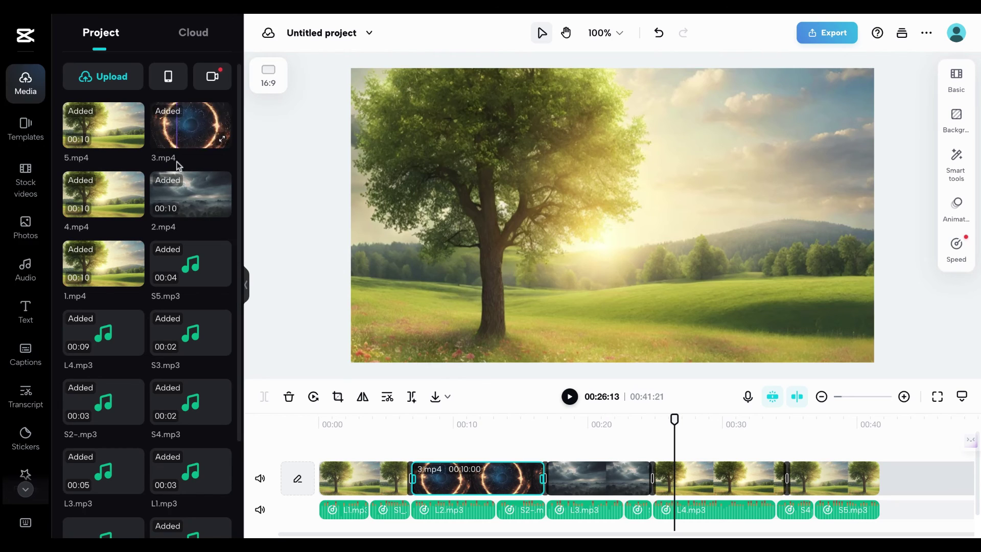
mouse_move(124, 72)
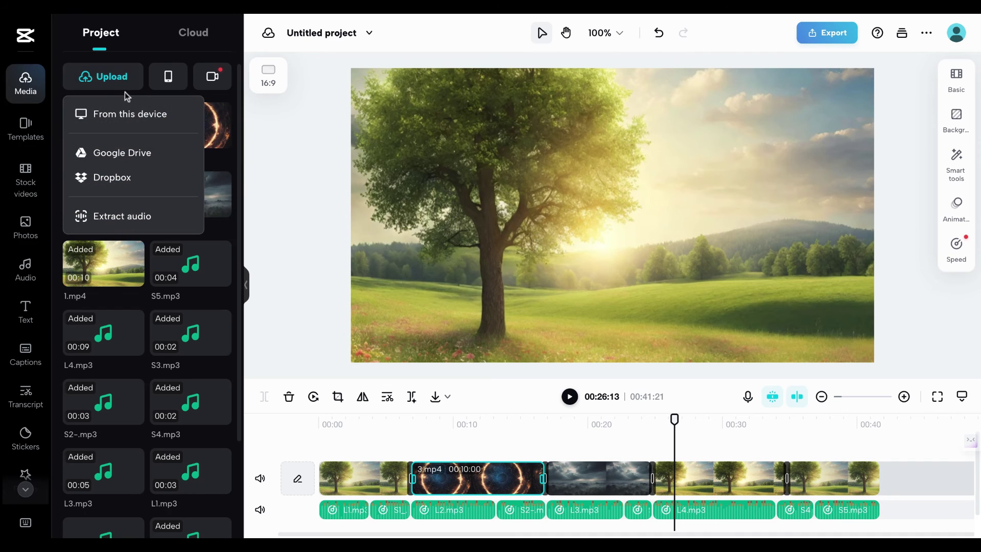
left_click(127, 115)
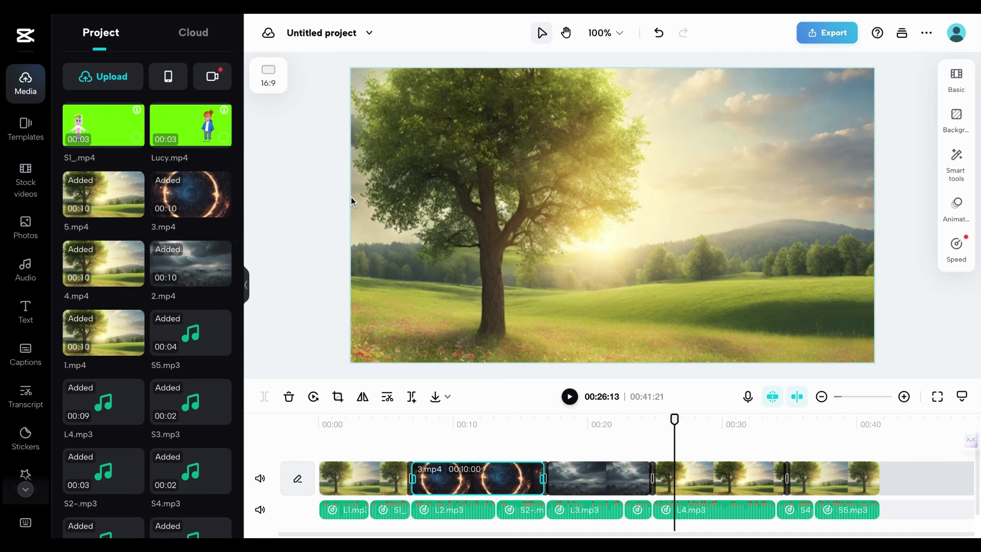
Overlay Lucy.mp4 on the tree scene and remove its bright green background with Chroma key at intensity 69.
left_click_drag(225, 134, 713, 228)
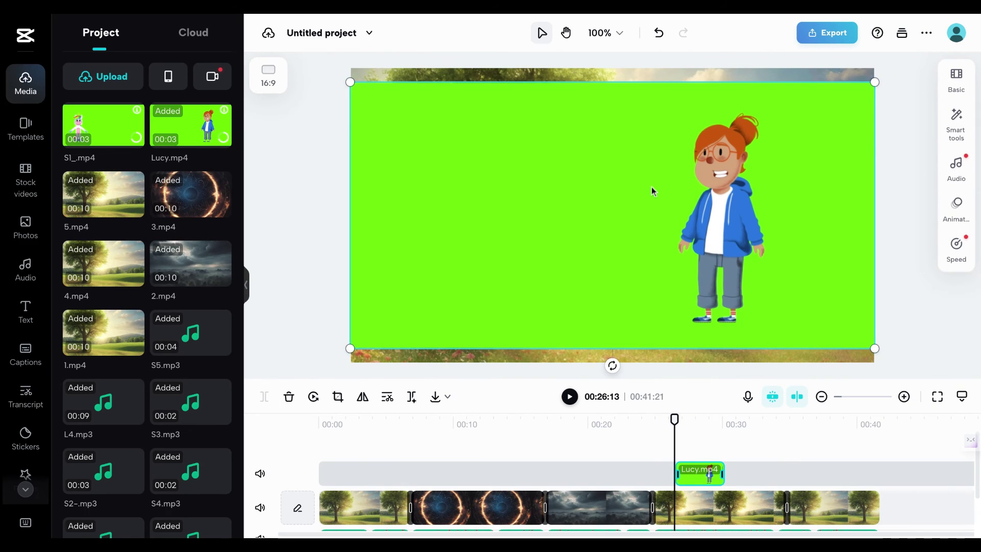
mouse_move(651, 186)
left_mouse_down()
mouse_move(629, 190)
mouse_move(645, 177)
left_mouse_up()
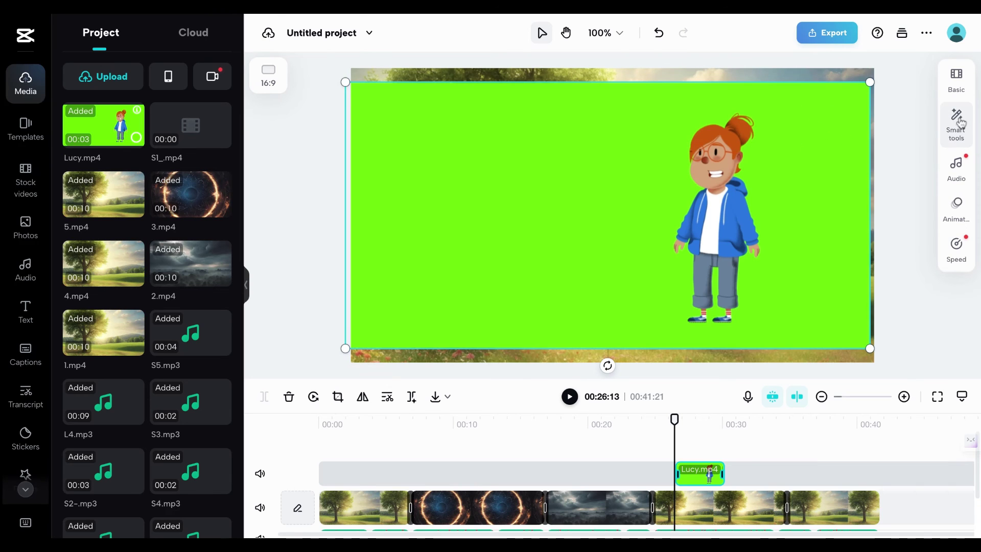
left_click(959, 123)
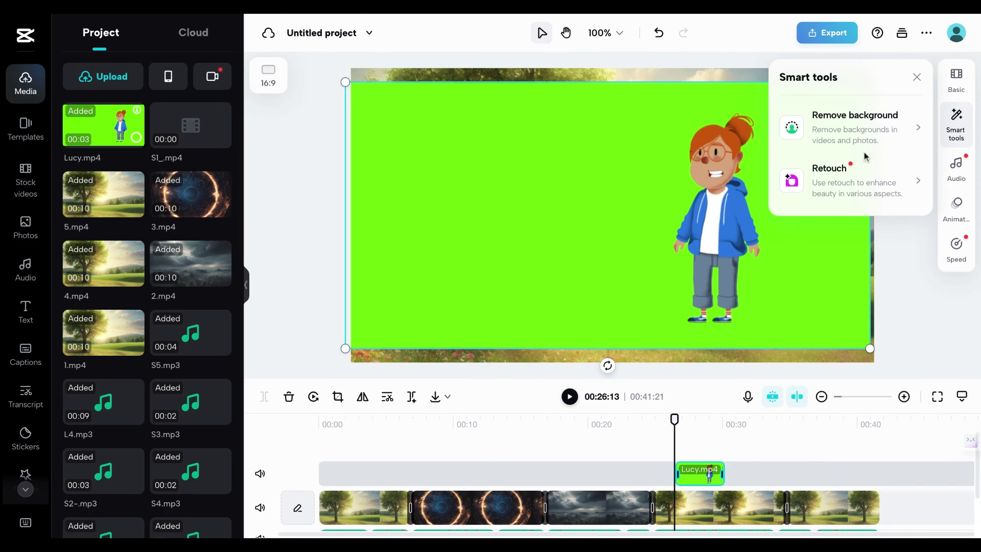
mouse_move(899, 187)
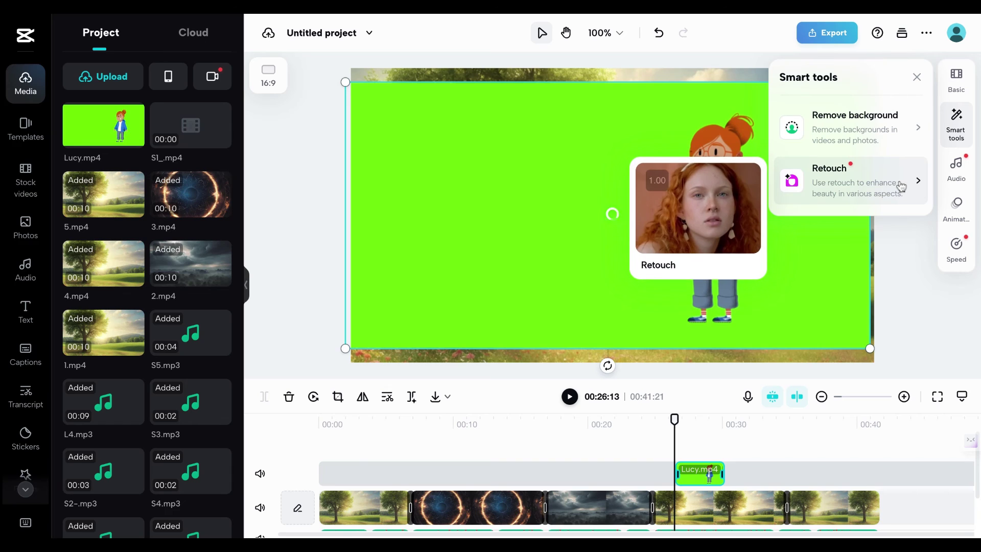
left_click(884, 125)
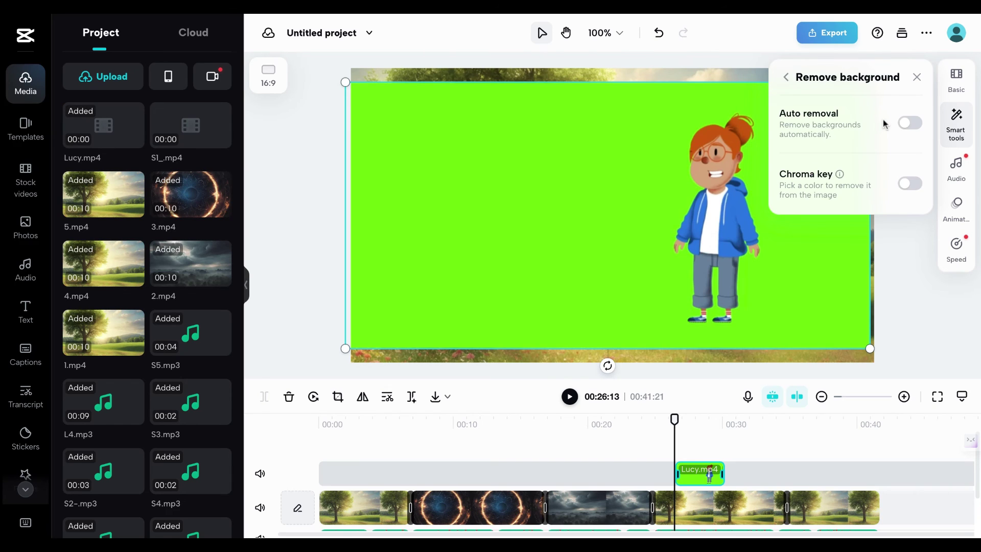
left_click(909, 187)
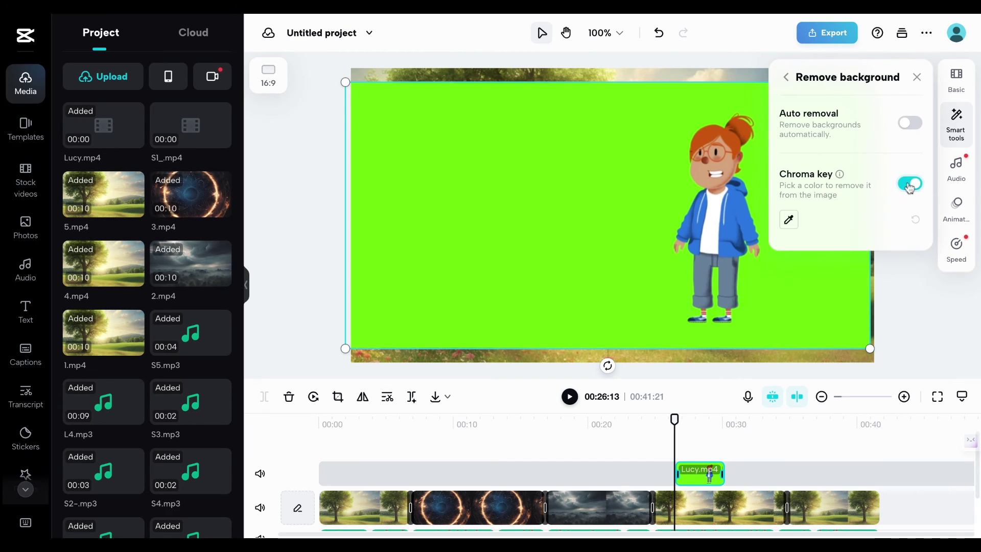
left_click(789, 220)
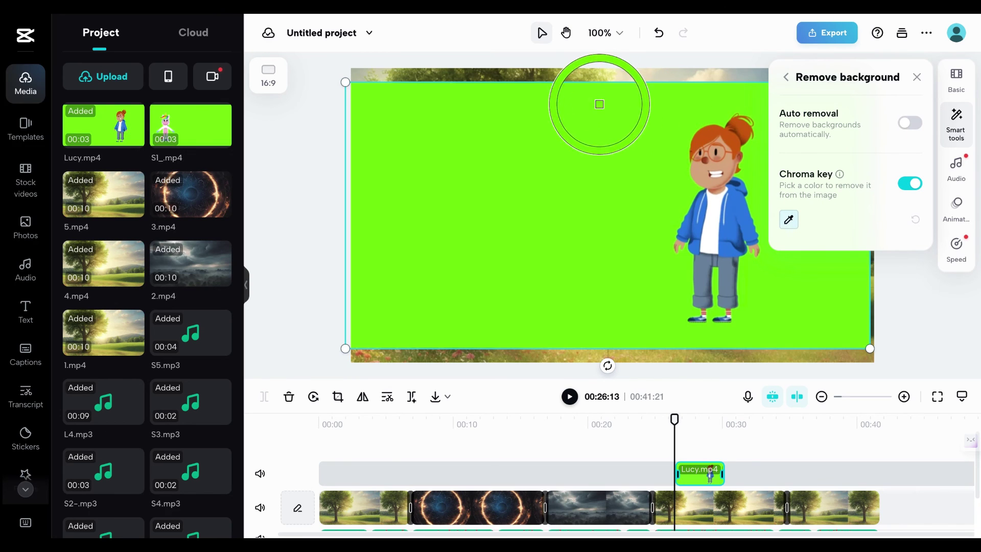
left_click(596, 147)
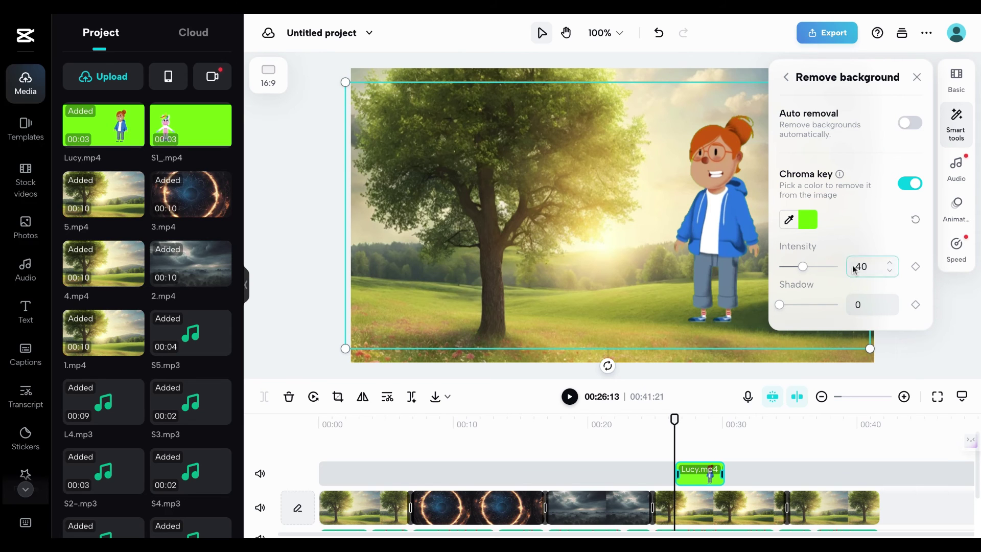
left_click(805, 266)
left_click_drag(911, 103, 534, 145)
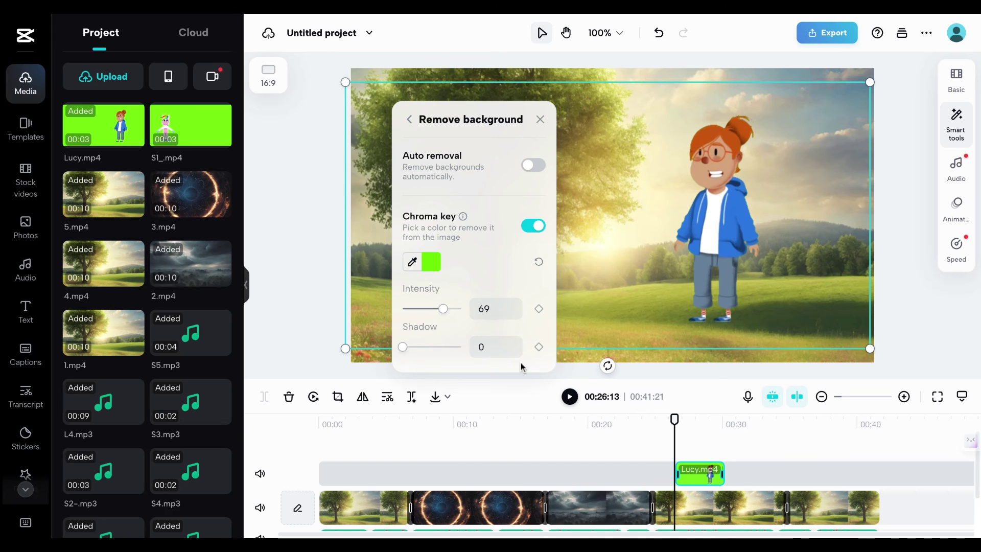
Shift the keyed Lucy clip to the right so she stands near the right edge of the tree scene.
left_click(540, 121)
key("Right")
key("Right")
key("Right")
key("Right")
key("Right")
key("Right")
key("Right")
key("Right")
key("Right")
key("Right")
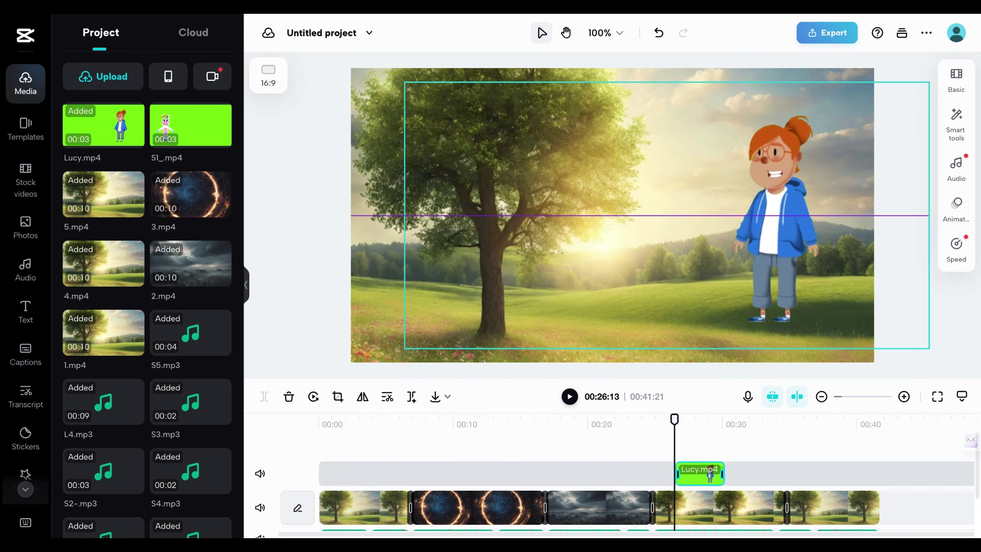
left_click(393, 145)
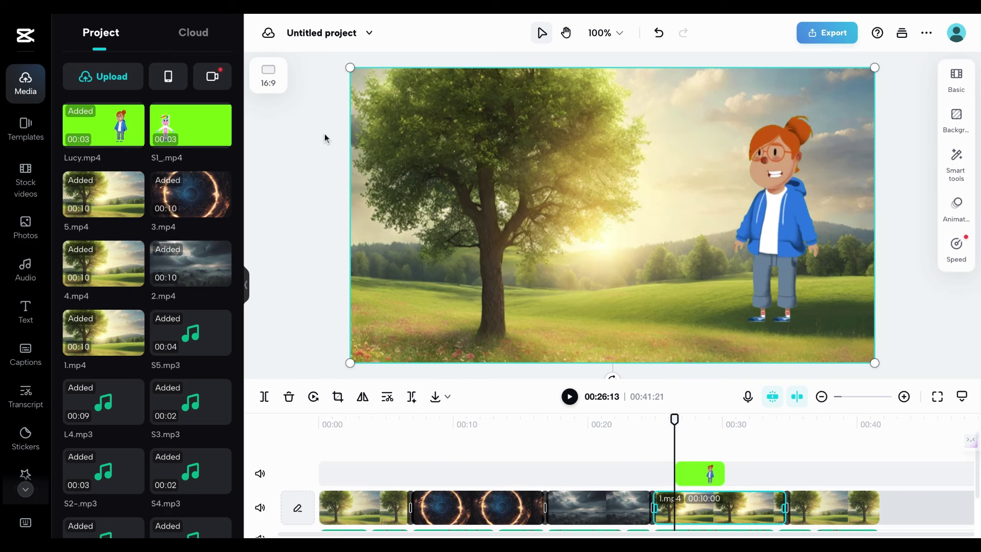
Insert S1_.mp4 on the main track before the second tree scene and move the Lucy clip to about 9 seconds.
left_click(174, 128)
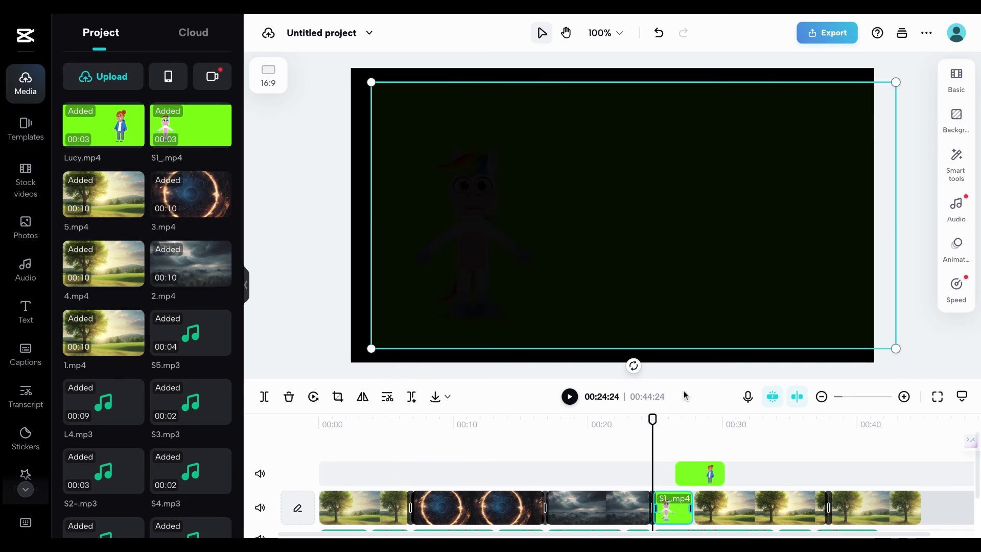
left_click_drag(692, 478, 452, 475)
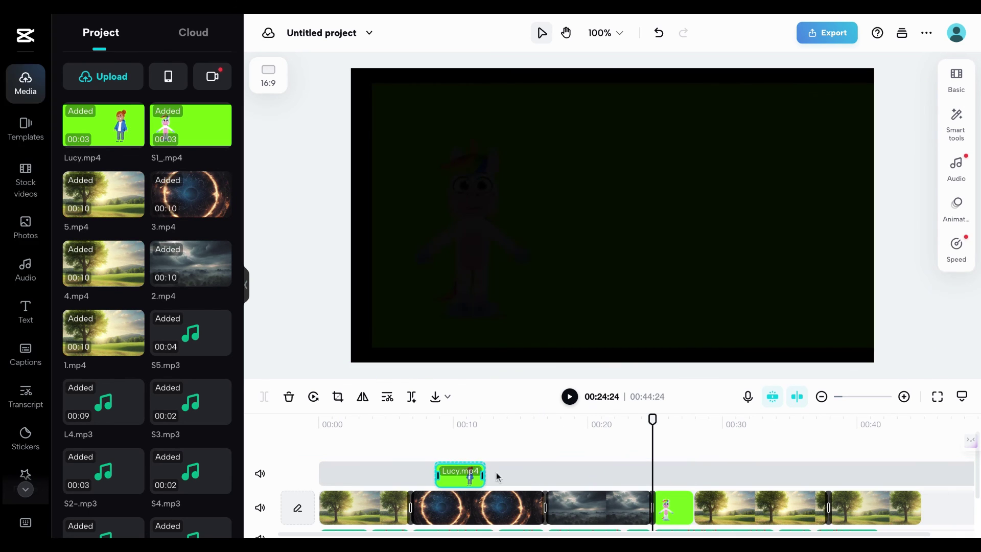
Move S1_.mp4 off the main track onto its own overlay track above Lucy.mp4 and place both clips at the timeline start.
left_click_drag(653, 508, 435, 439)
left_click_drag(457, 473, 341, 503)
left_click_drag(456, 472, 343, 472)
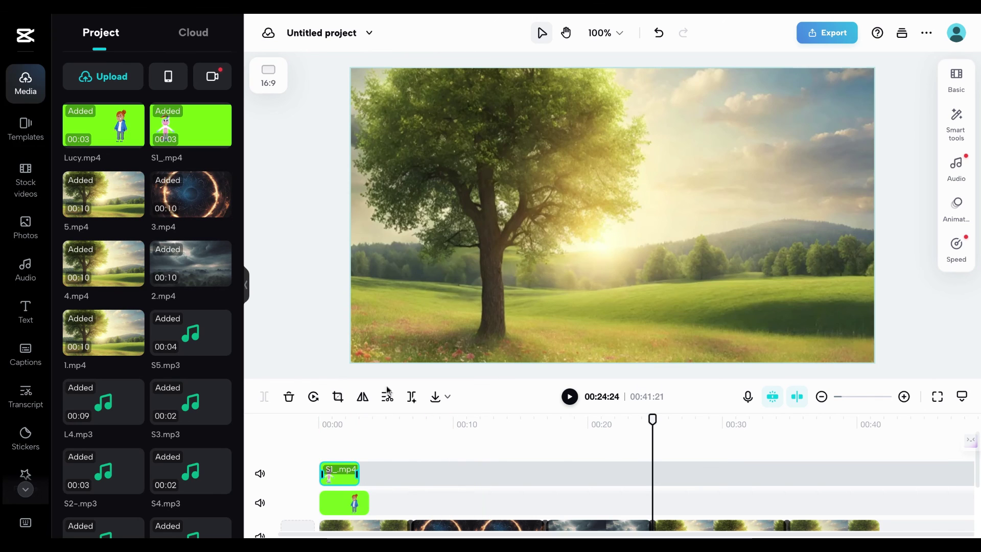
Remove the bright green background from the S1_.mp4 unicorn clip with Chroma key at intensity 15.
left_click_drag(653, 417, 338, 418)
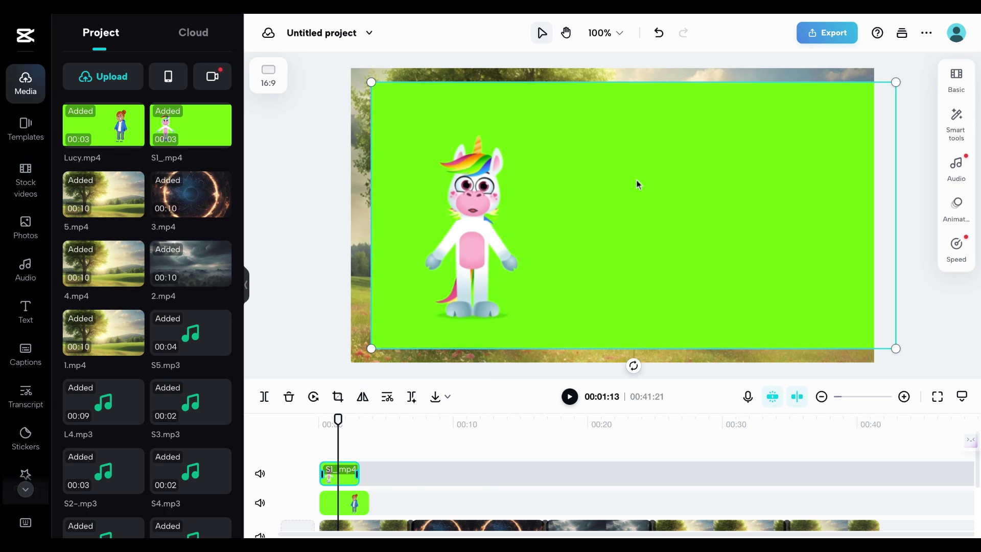
left_click(961, 124)
left_click(909, 183)
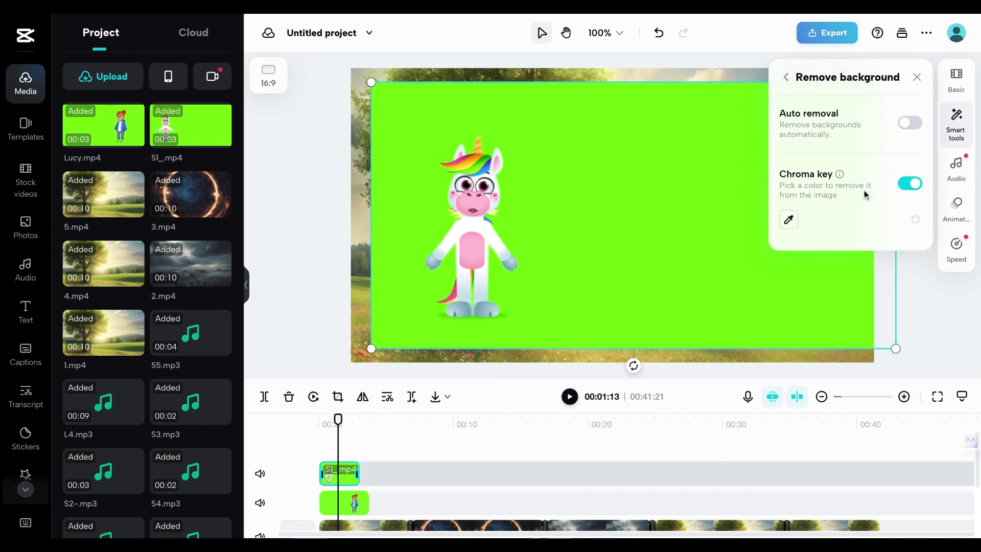
left_click(789, 220)
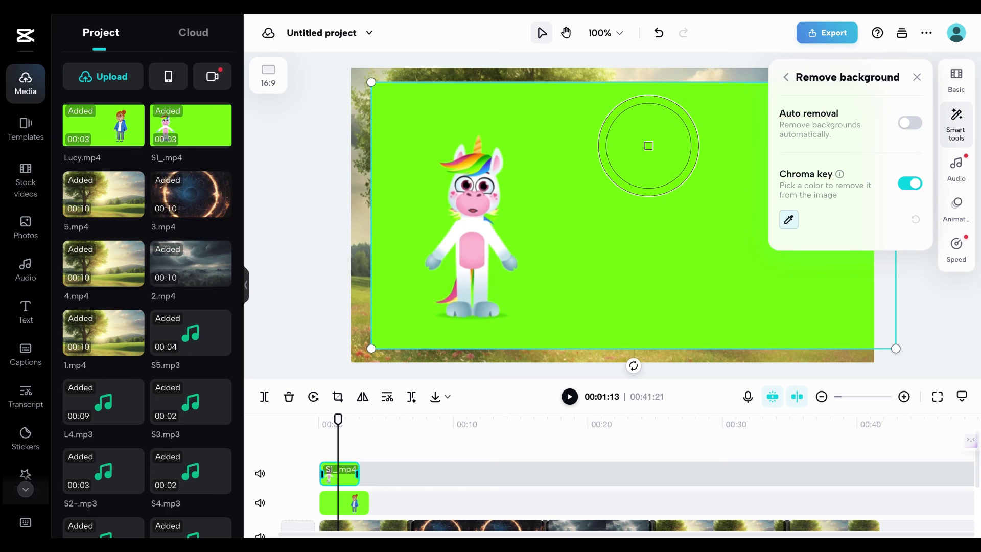
left_click(649, 142)
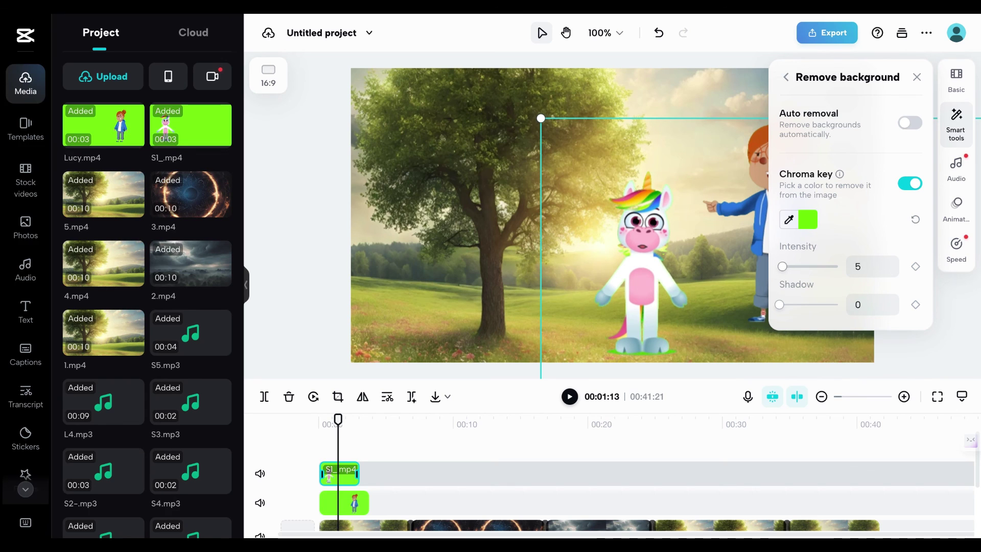
left_click_drag(782, 266, 784, 266)
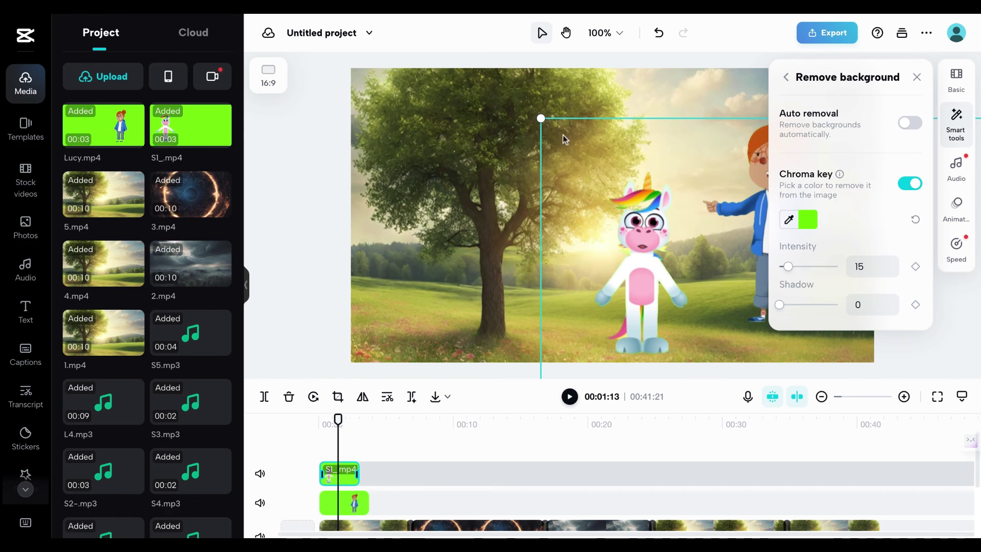
left_click(917, 78)
Position the unicorn in front of the tree and bring Lucy down onto the grass near the middle of the scene.
left_click_drag(691, 207, 437, 165)
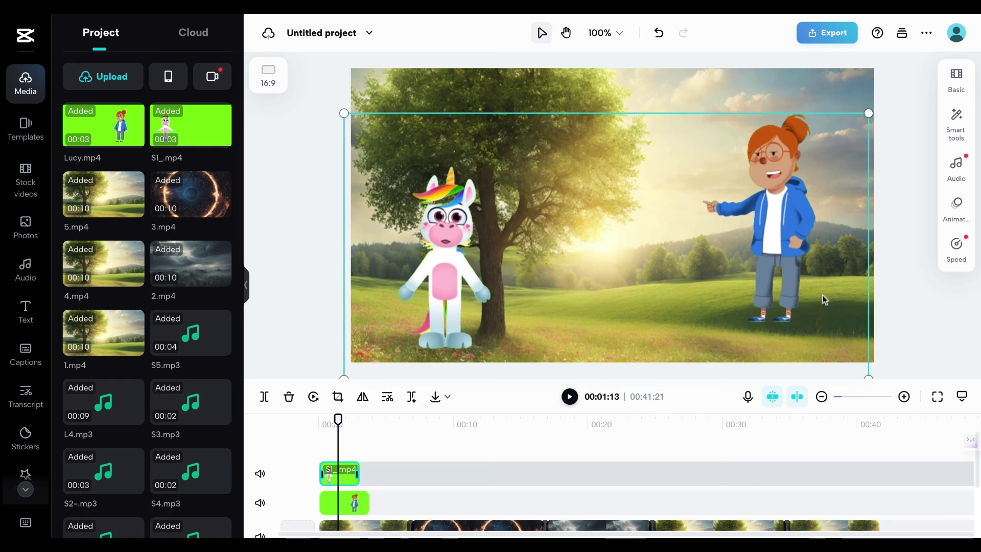
left_click(754, 97)
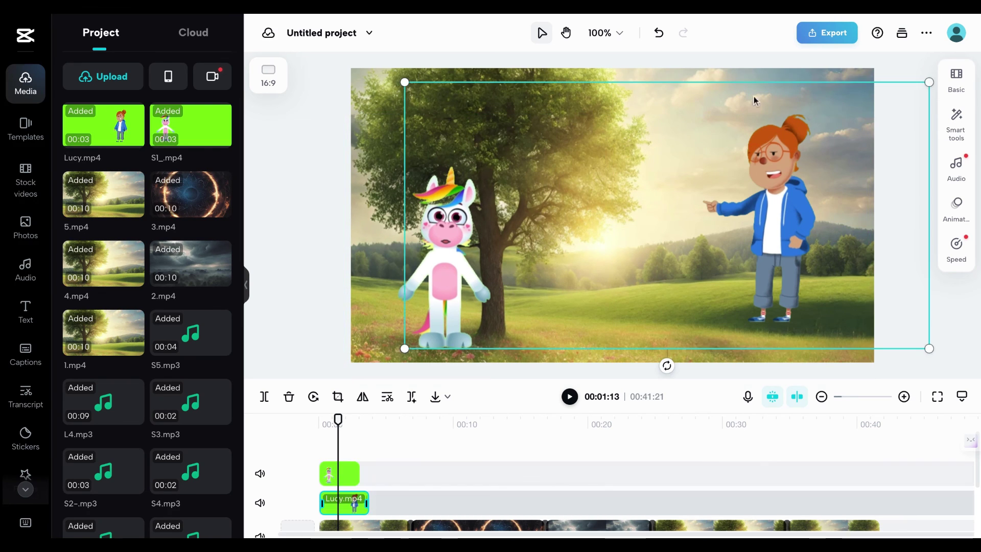
mouse_move(834, 185)
left_mouse_down()
mouse_move(667, 220)
mouse_move(714, 215)
mouse_move(683, 216)
left_mouse_up()
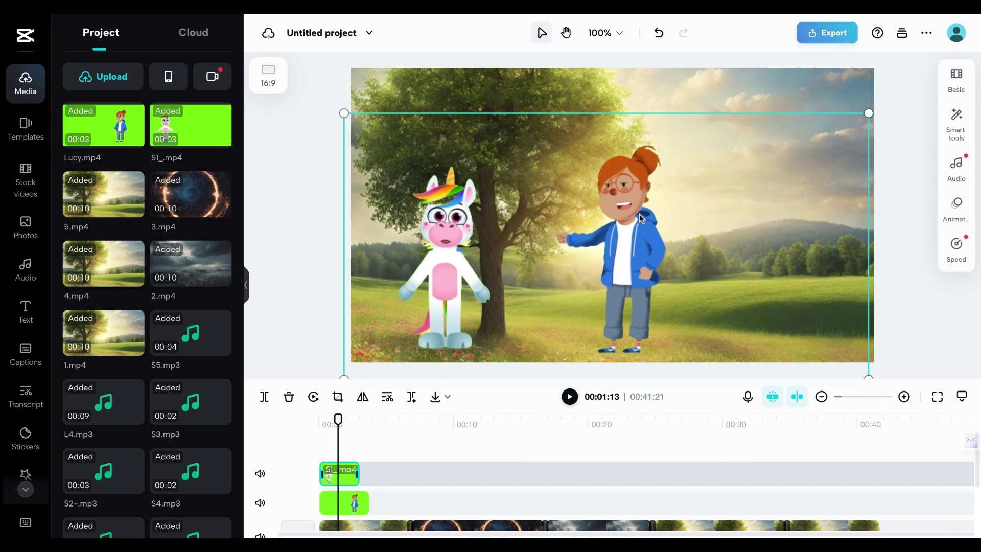
key("ctrl+a")
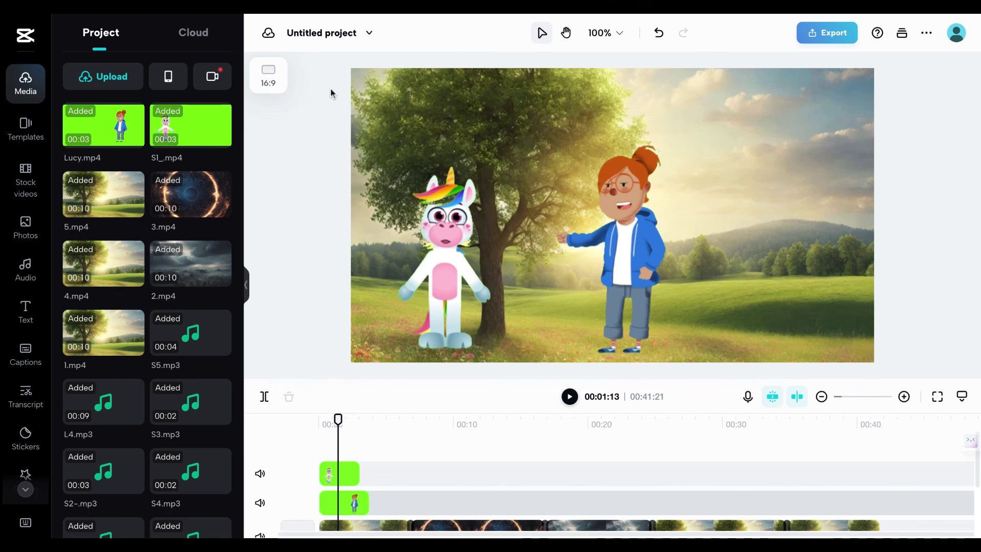
mouse_move(625, 281)
left_mouse_down()
mouse_move(664, 287)
mouse_move(613, 266)
left_mouse_up()
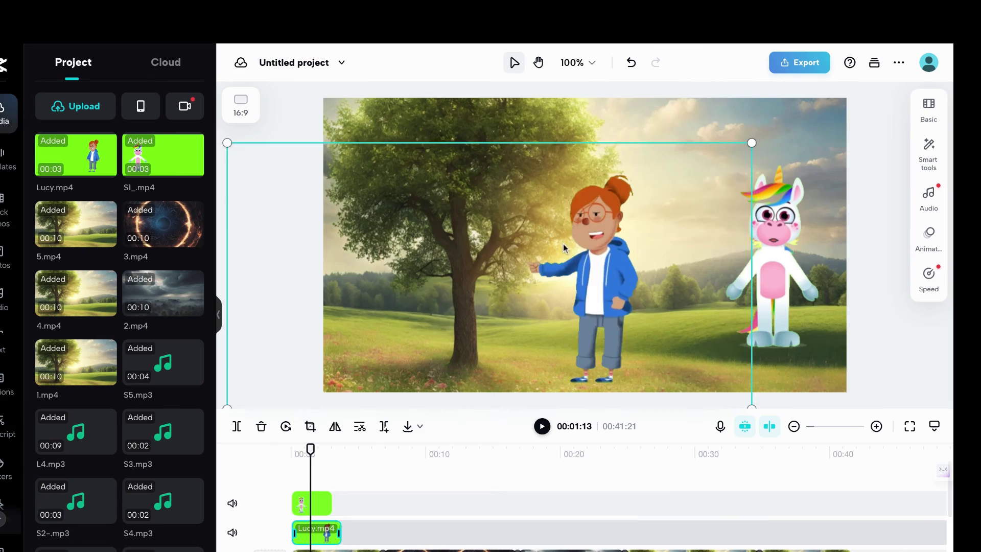
Readjust both characters so the unicorn stands just left of the tree trunk and Lucy close beside it on the right.
left_click_drag(563, 244, 503, 286)
left_click_drag(802, 265, 492, 265)
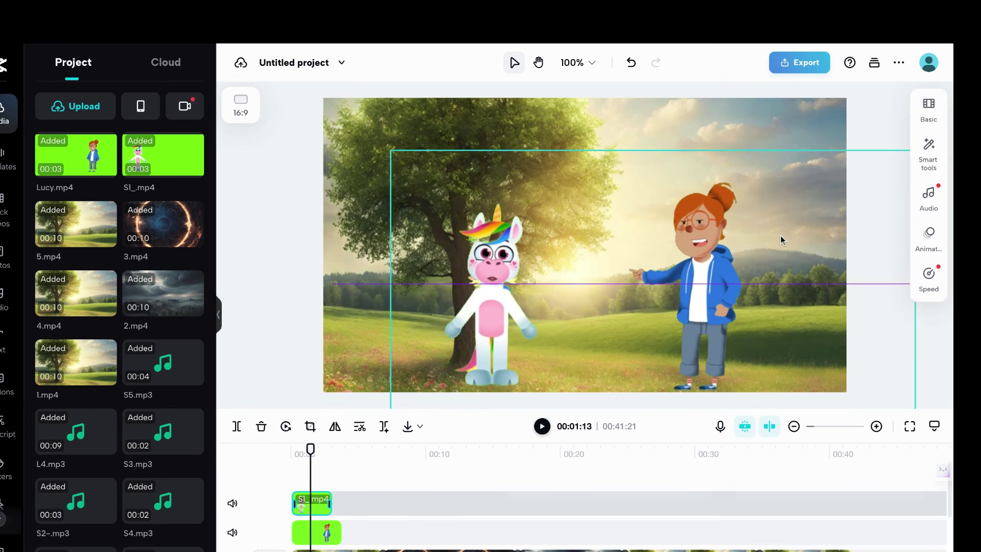
left_click_drag(664, 265, 675, 214)
left_click_drag(783, 216, 658, 207)
left_click_drag(657, 219, 744, 254)
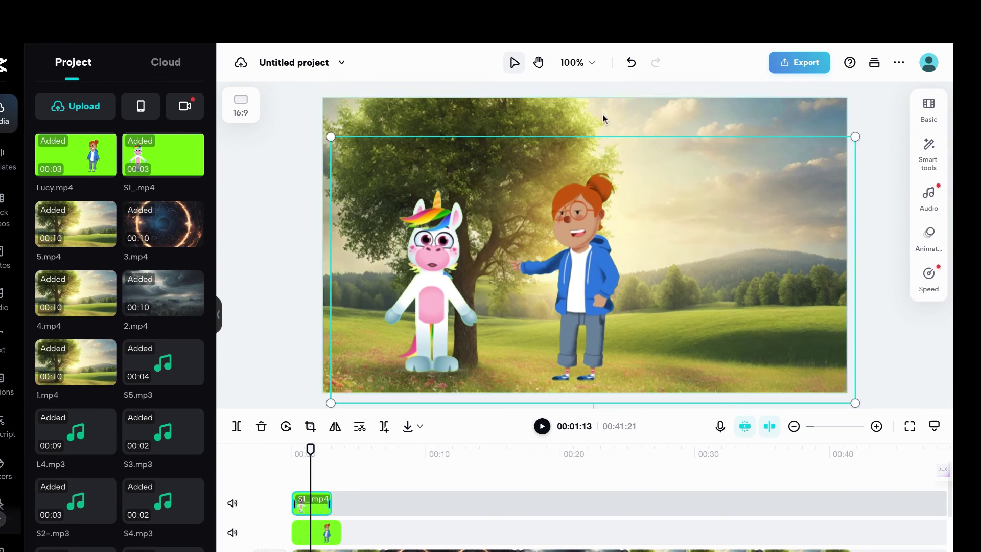
left_click_drag(584, 281, 598, 298)
left_click_drag(761, 250, 575, 285)
mouse_move(449, 286)
left_mouse_down()
mouse_move(453, 259)
mouse_move(437, 276)
left_mouse_up()
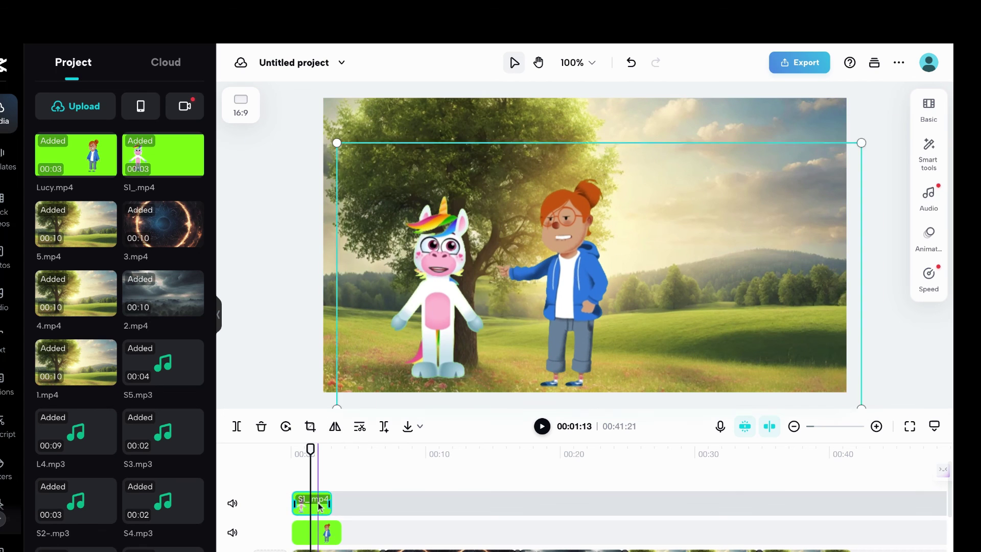
Mute the two character overlay tracks and preview the opening scene around the end of the Lucy clip.
left_click_drag(300, 448, 379, 448)
left_click(542, 426)
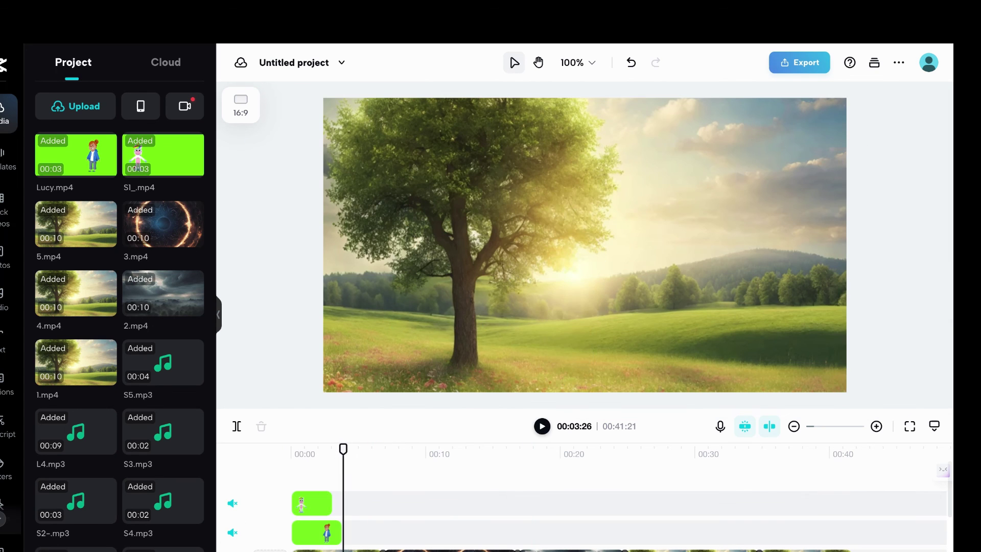
left_click_drag(75, 154, 368, 531)
right_click(307, 324)
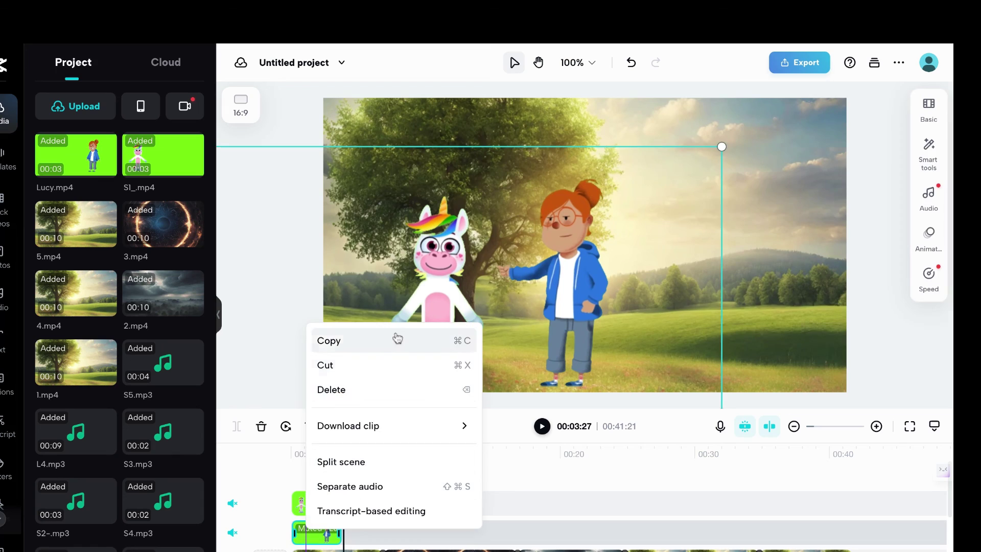
Shift Lucy toward the right side of the scene and move the S1_.mp4 clip to start where her clip ends.
left_click(581, 314)
left_click_drag(581, 314, 658, 313)
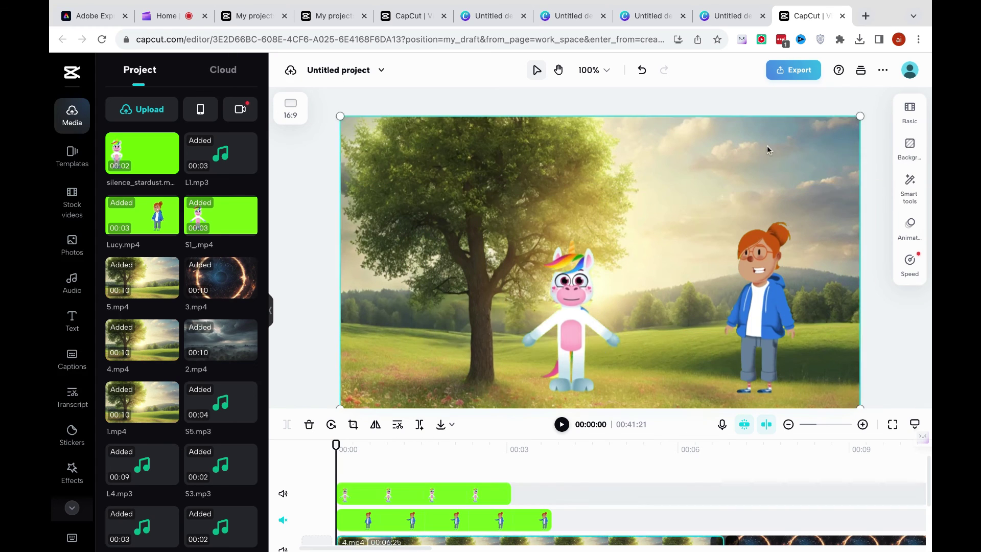
left_click_drag(416, 494, 631, 494)
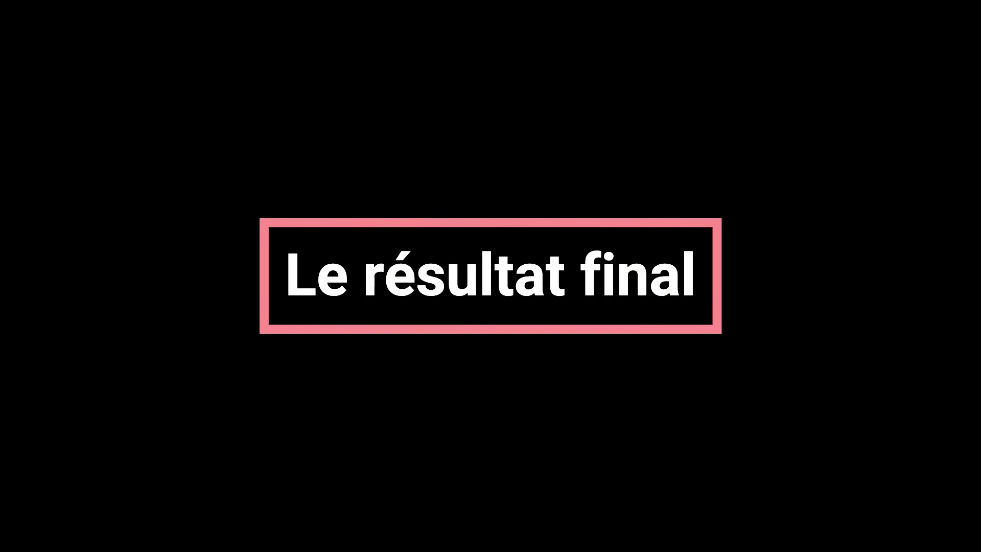